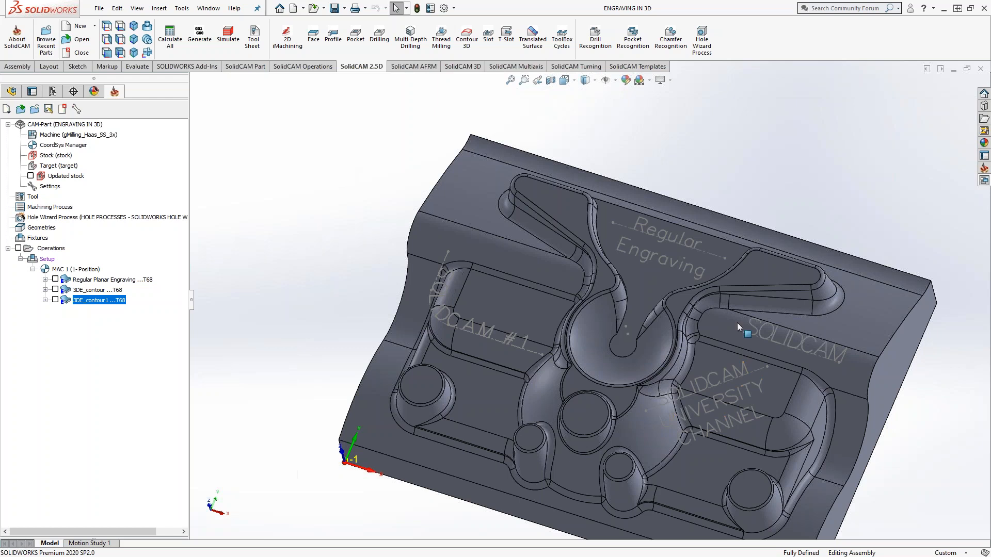
# Add an Engraving milling operation after the 3DE_contour1 operation
pyautogui.rightClick(76, 301)
pyautogui.moveTo(188, 36)
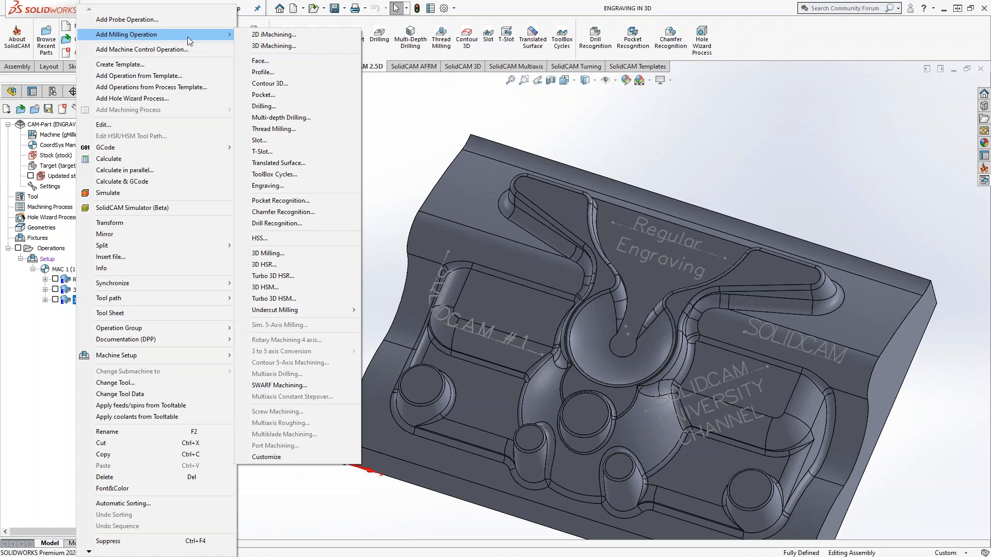
pyautogui.click(277, 189)
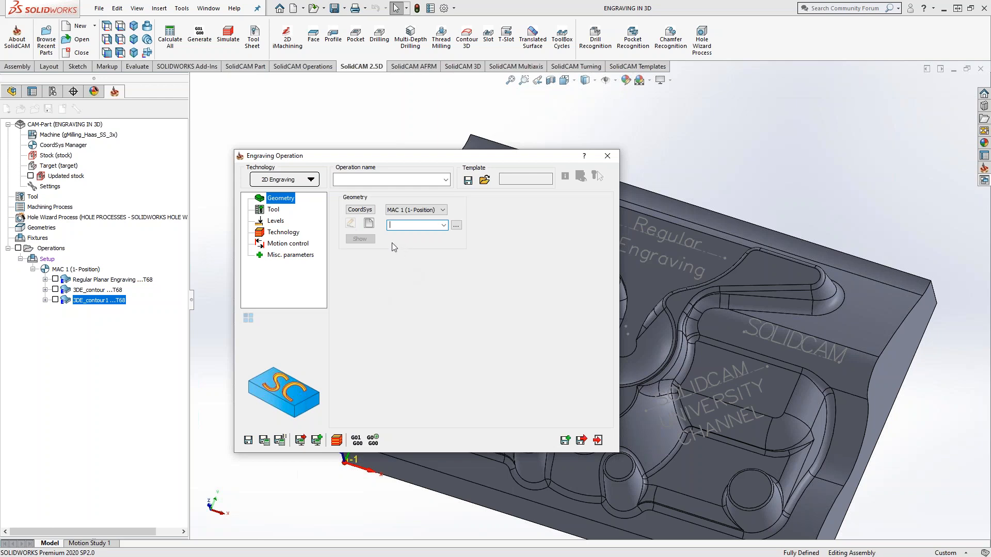
# Review the engraving operation's levels and set the technology's tool side to Center
pyautogui.click(277, 221)
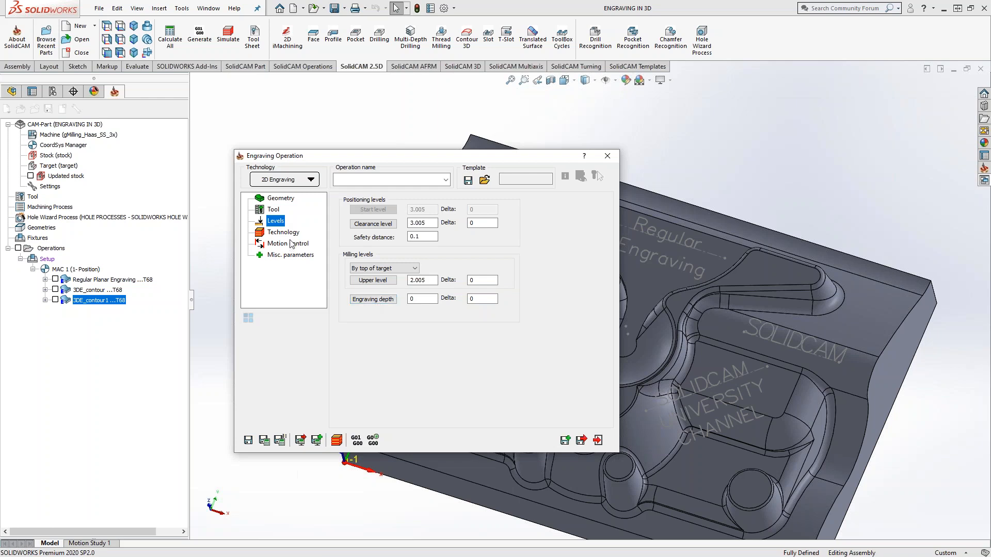
pyautogui.click(288, 235)
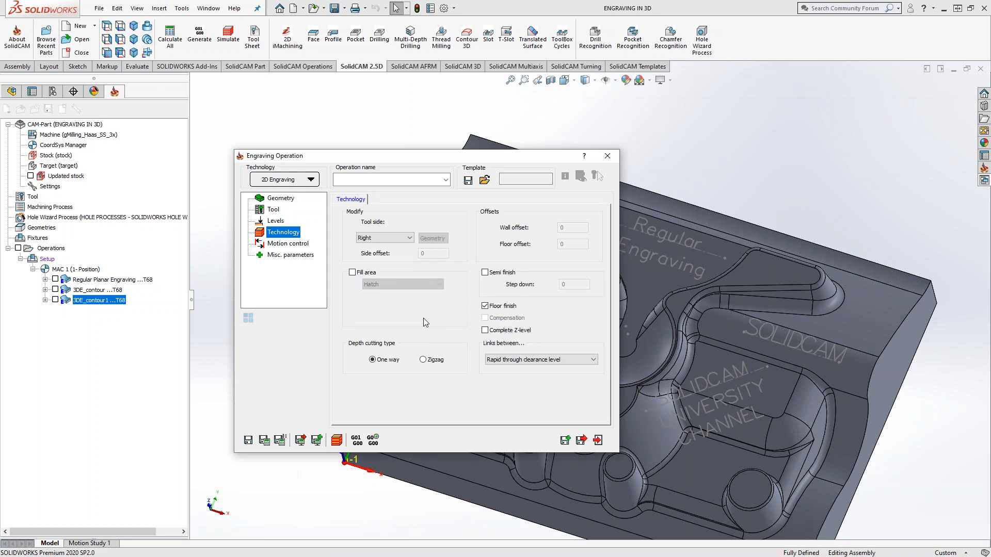
pyautogui.click(387, 238)
pyautogui.click(382, 261)
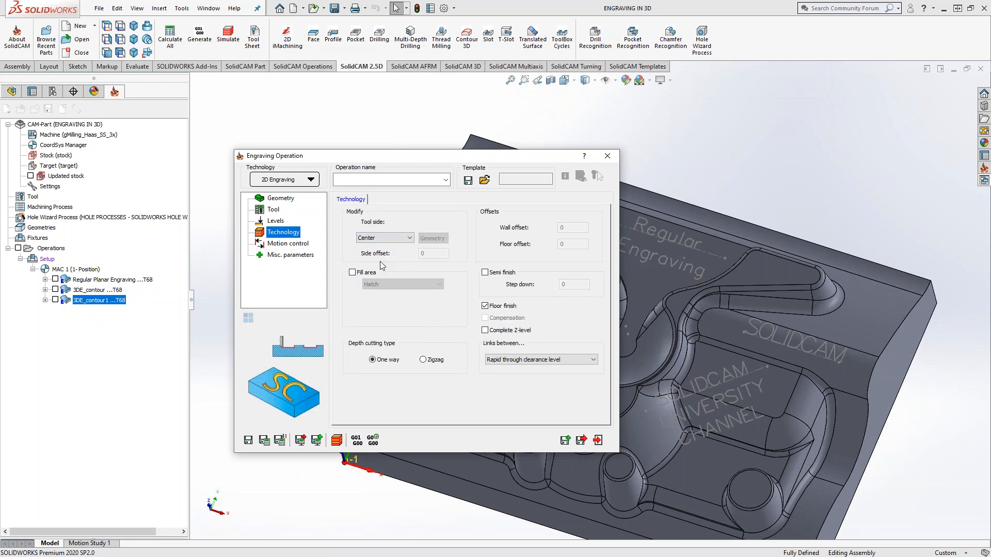
# Start a new geometry for the engraving operation and set its multi-chain selection type to Text
pyautogui.click(274, 199)
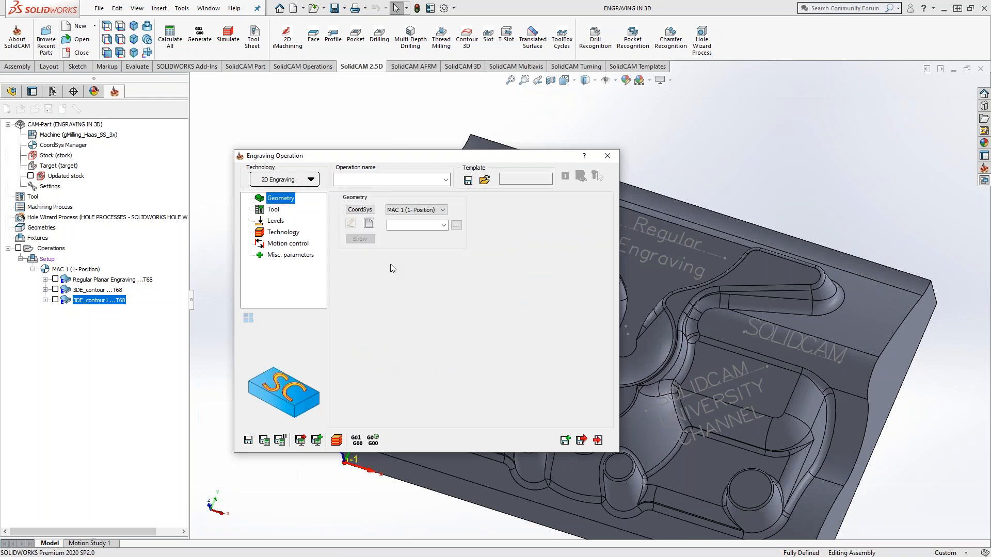
pyautogui.click(371, 224)
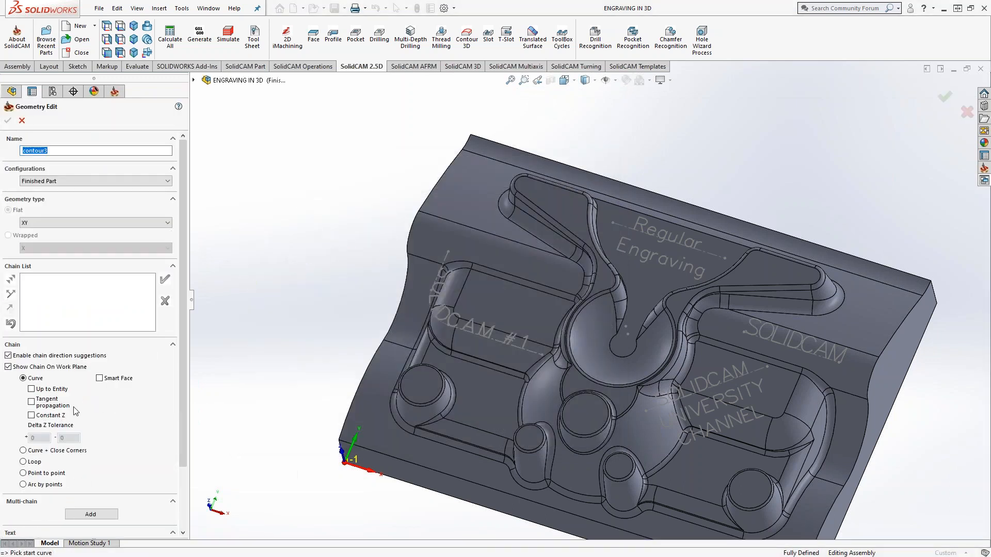
pyautogui.scroll(-3, 76, 410)
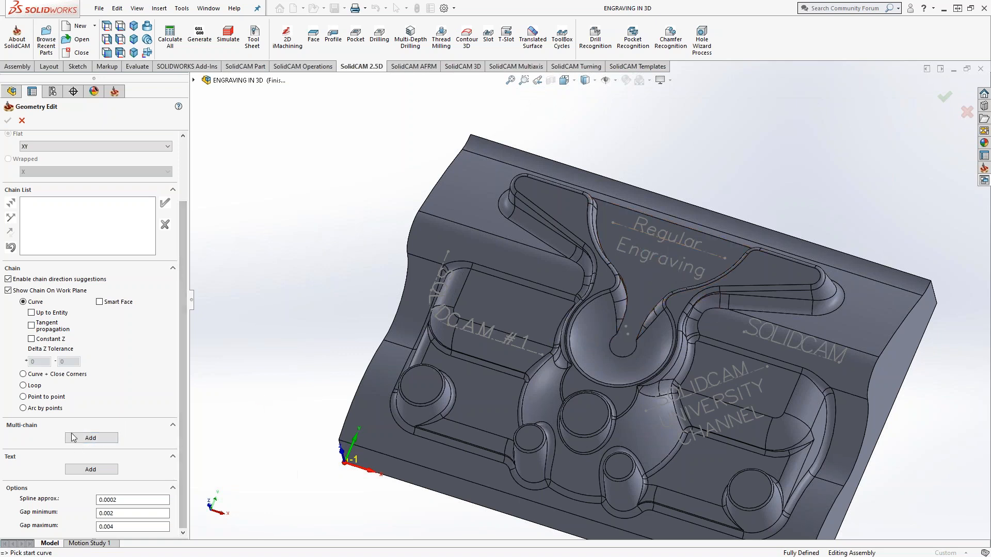
pyautogui.click(89, 439)
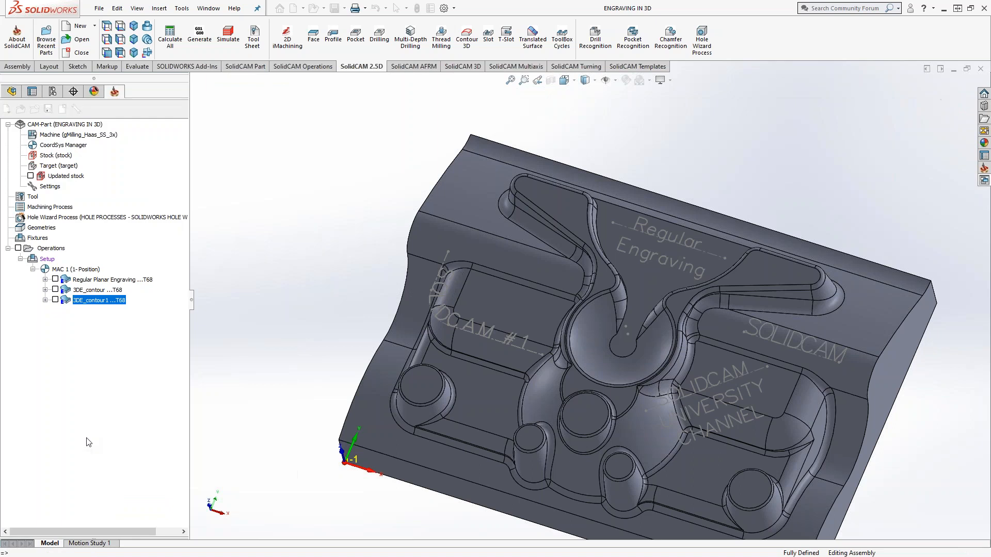
pyautogui.click(27, 201)
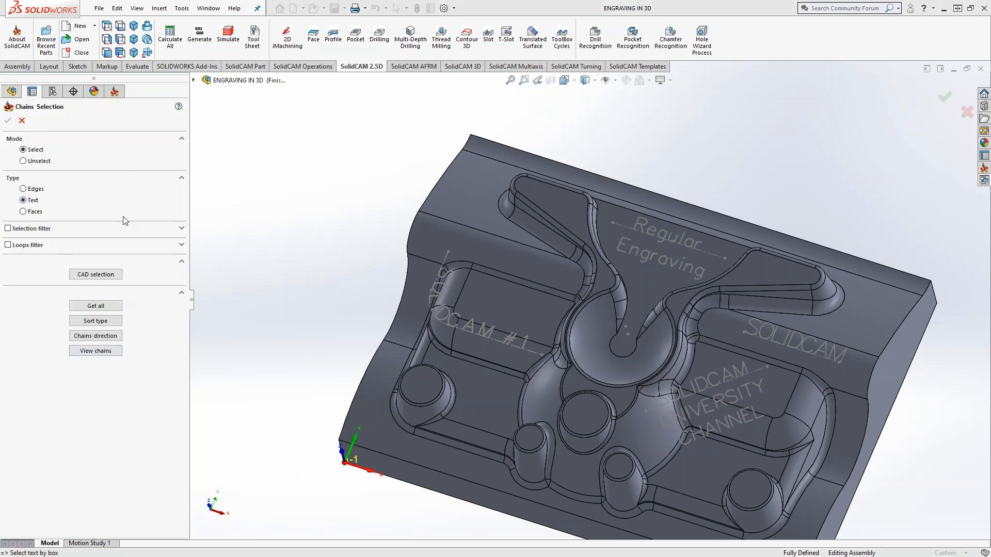
pyautogui.click(23, 212)
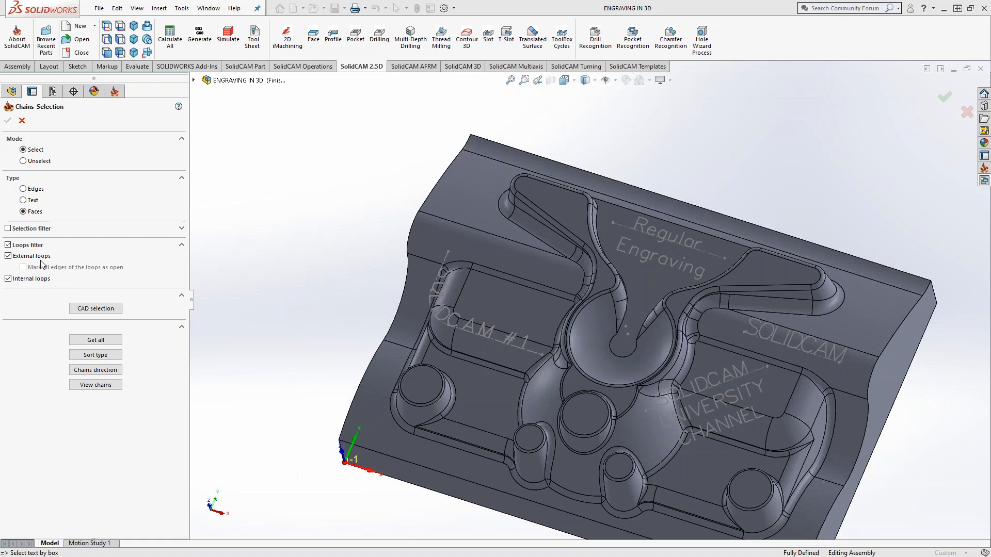
pyautogui.click(29, 200)
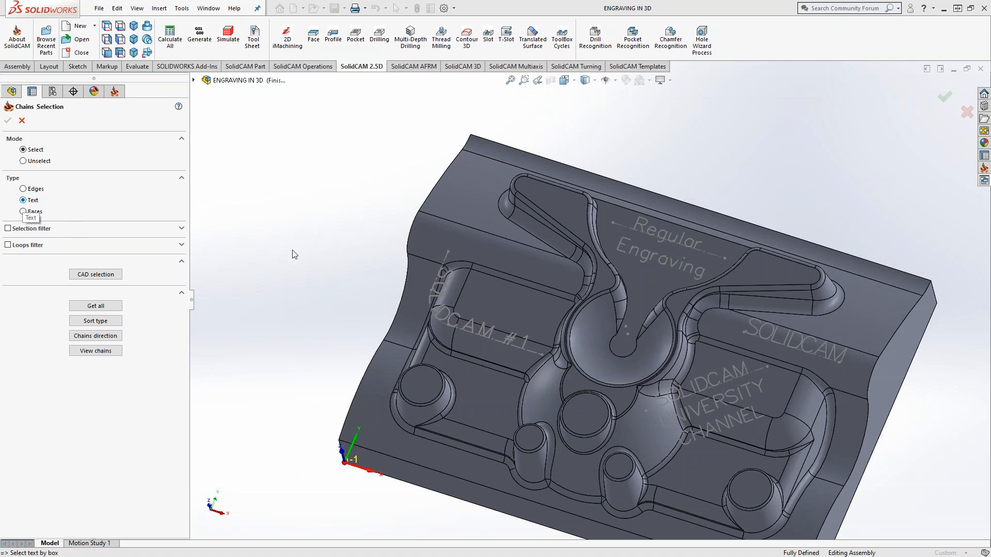
# Add the "Regular Engraving" sketch text to the chains, review the chain list and accept the geometry
pyautogui.click(674, 267)
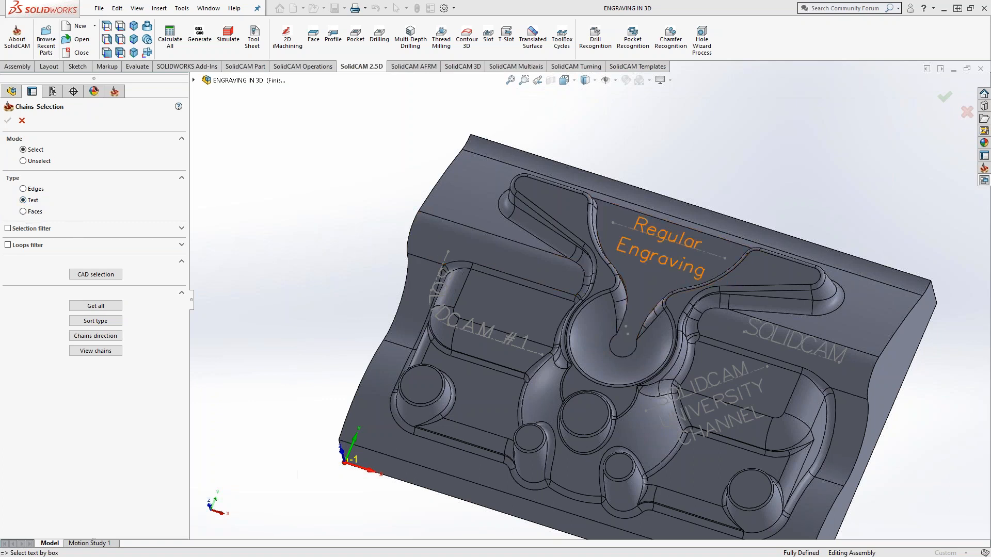
pyautogui.click(674, 268)
pyautogui.click(662, 235)
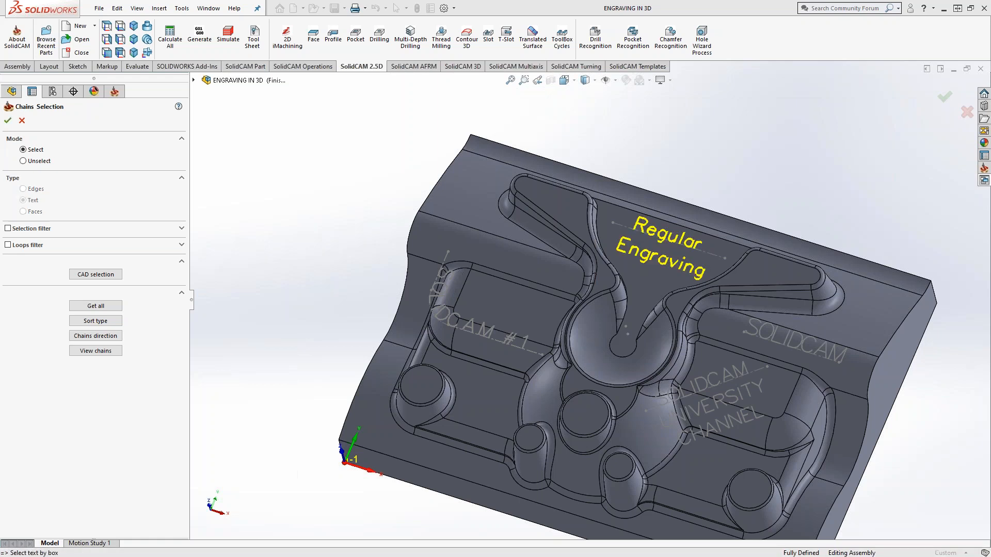
pyautogui.click(8, 121)
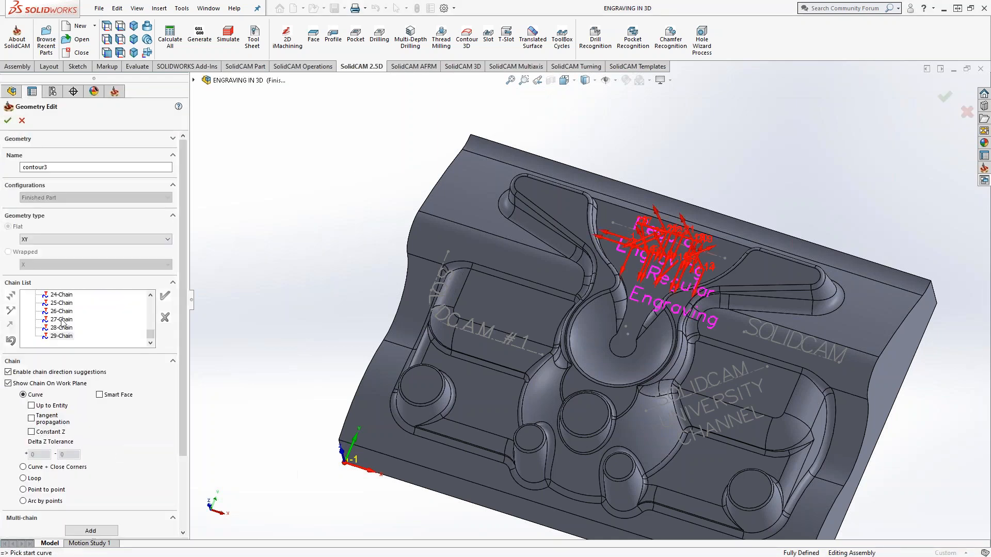
pyautogui.scroll(8, 81, 336)
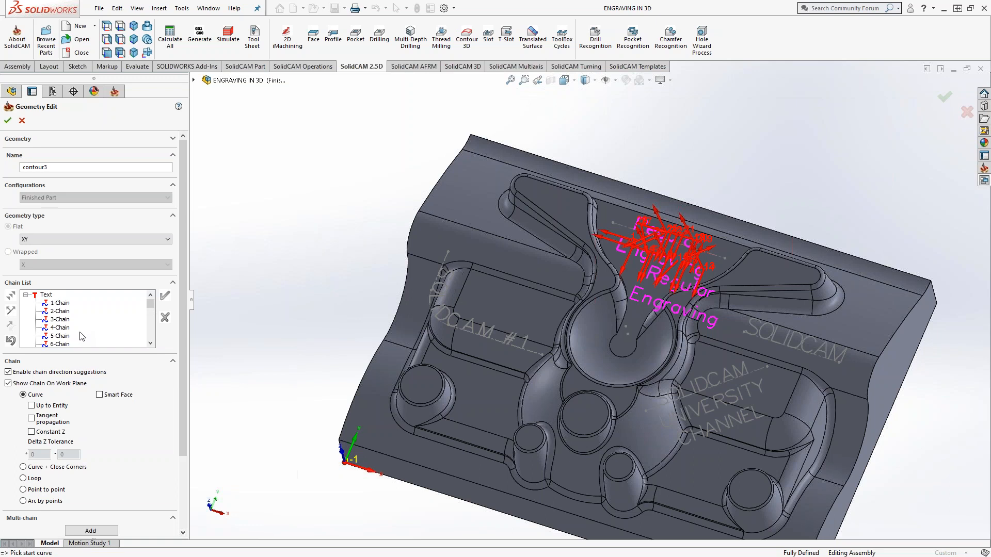
pyautogui.scroll(-8, 81, 337)
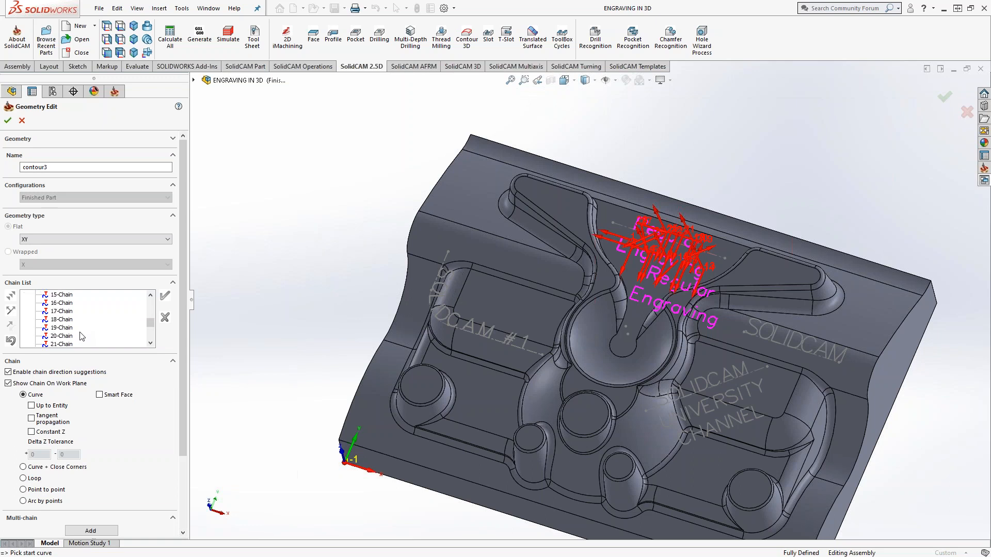
pyautogui.click(7, 120)
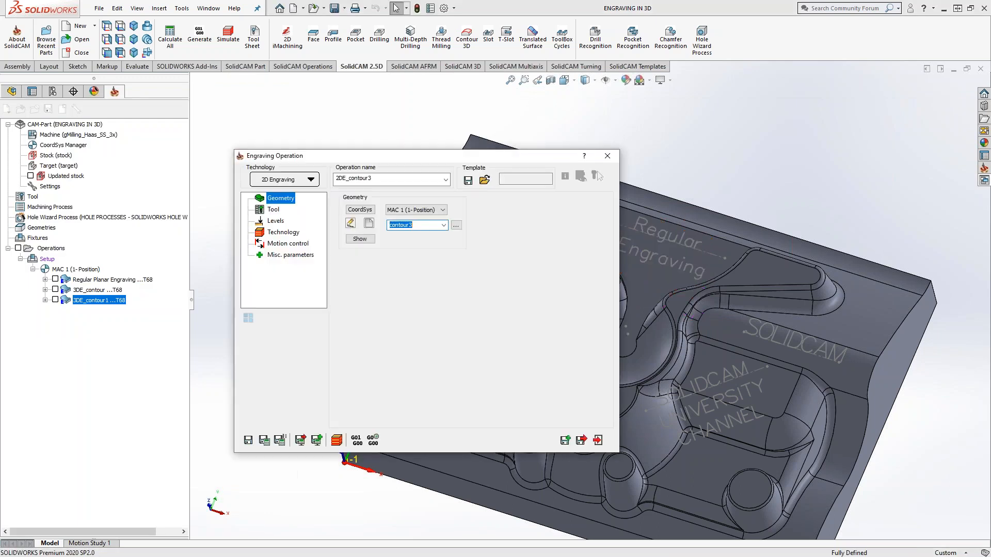
# Reopen the saved engraving geometry to examine its text chains and their display relative to the work plane
pyautogui.click(369, 225)
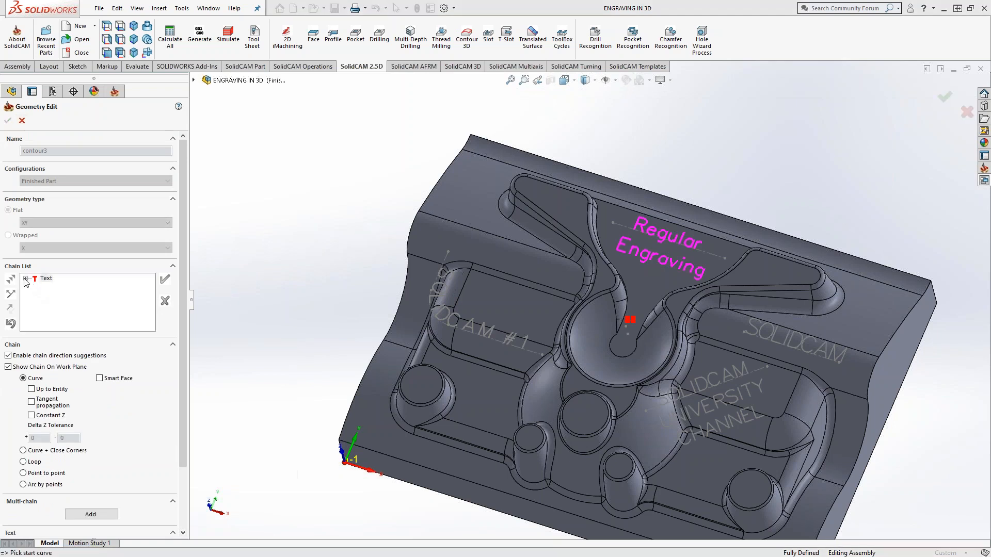
pyautogui.click(25, 279)
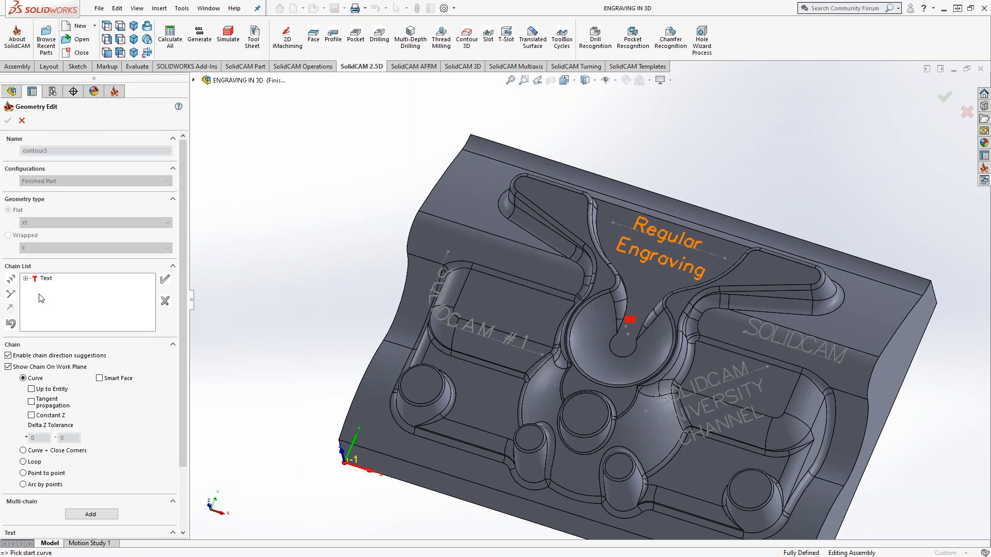
pyautogui.rightClick(46, 278)
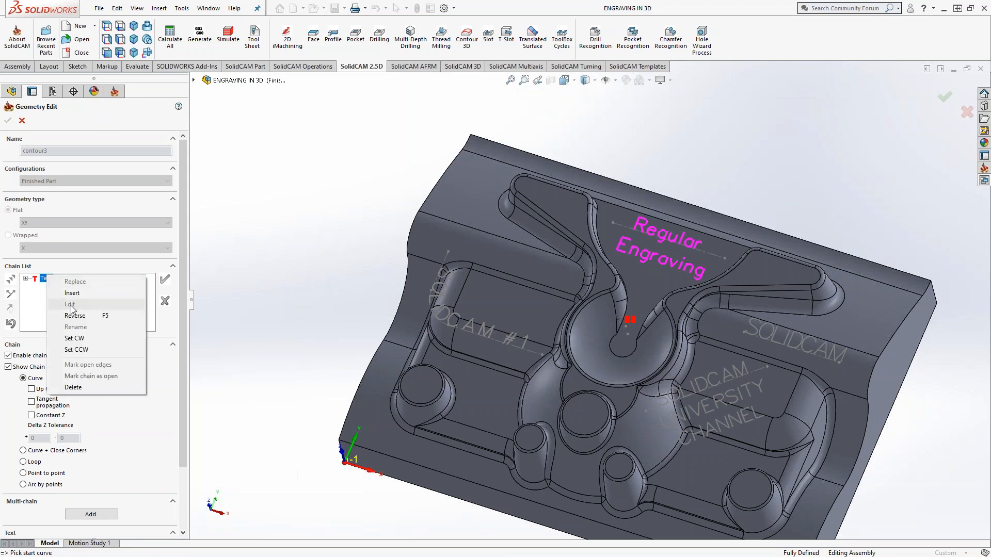
pyautogui.click(26, 279)
pyautogui.click(26, 279)
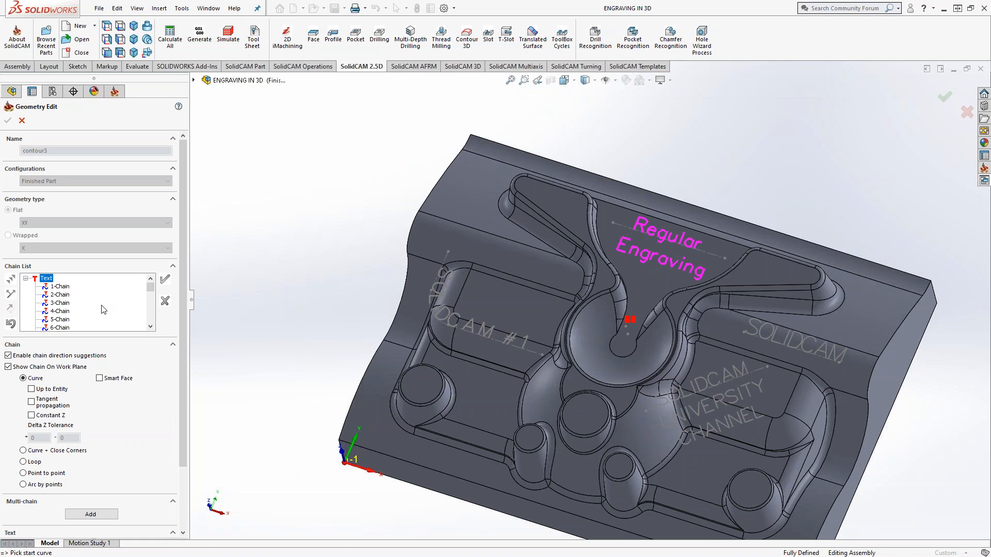
pyautogui.click(62, 289)
pyautogui.press('End')
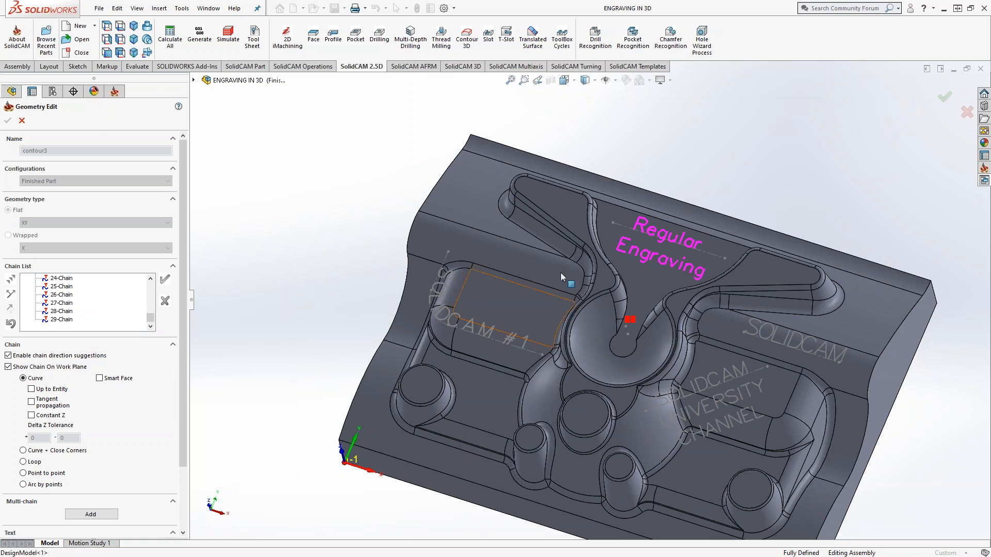
pyautogui.moveTo(564, 307); pyautogui.dragTo(555, 247, button='middle')
pyautogui.scroll(-5, 670, 283)
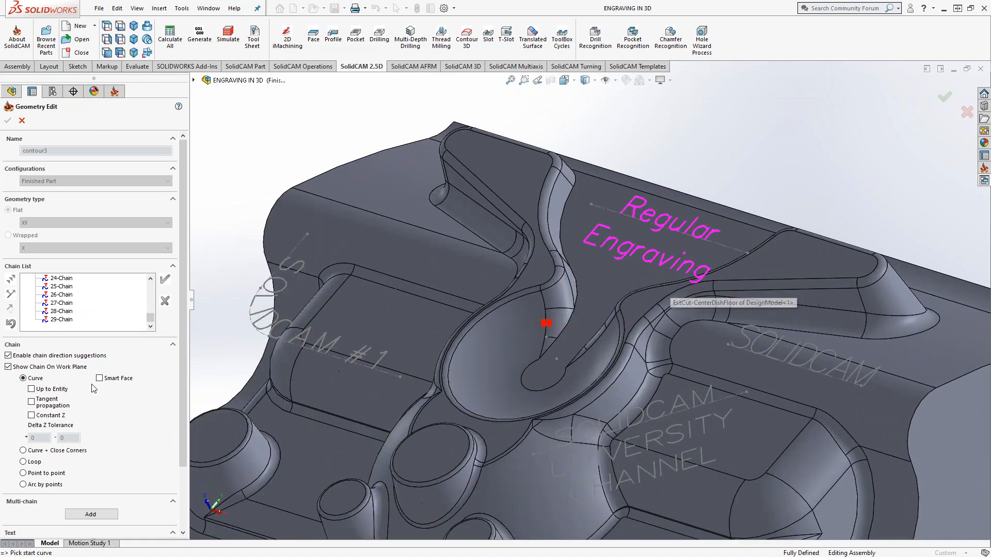
pyautogui.click(7, 367)
pyautogui.click(8, 367)
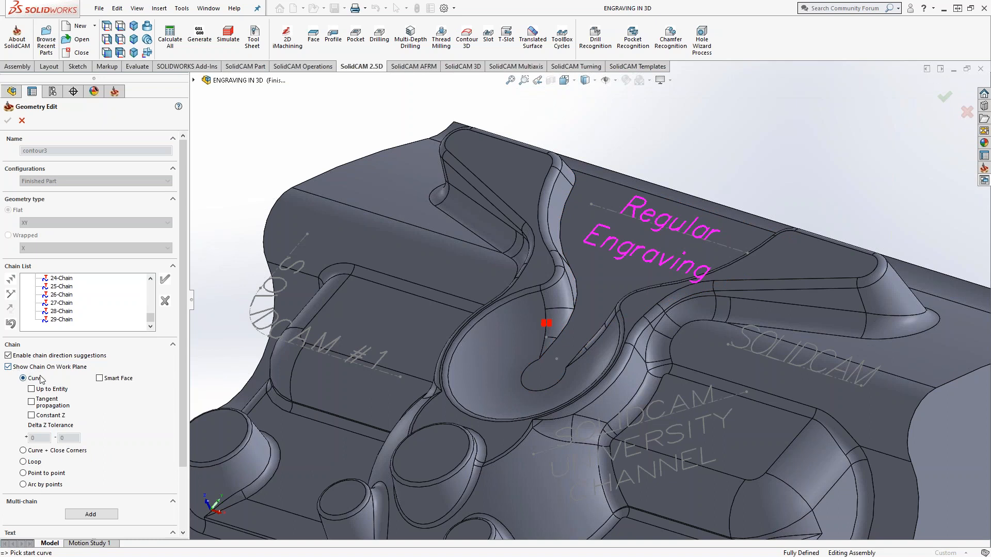
pyautogui.click(8, 120)
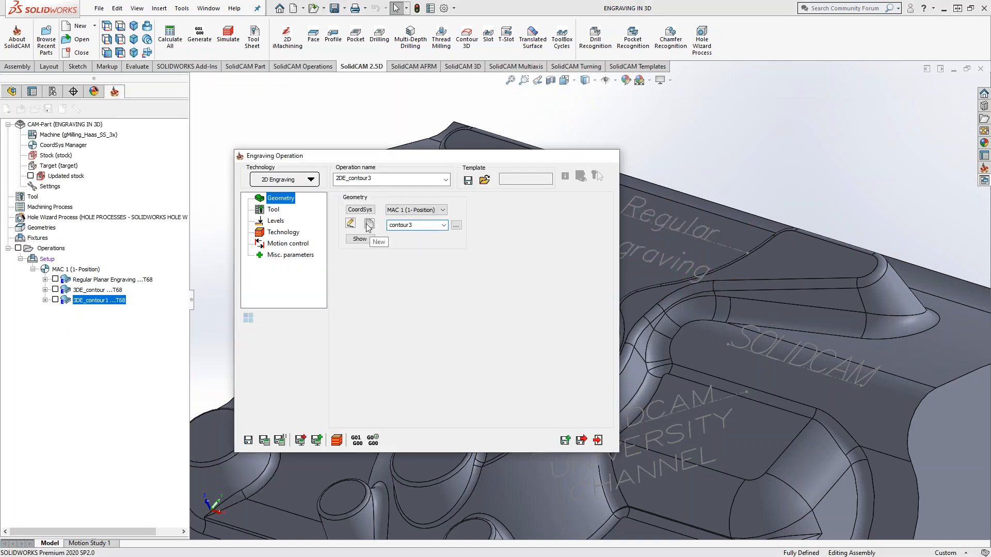
# Create another geometry named contour4 from the "Regular Engraving" text using multi-chain Text selection
pyautogui.click(369, 226)
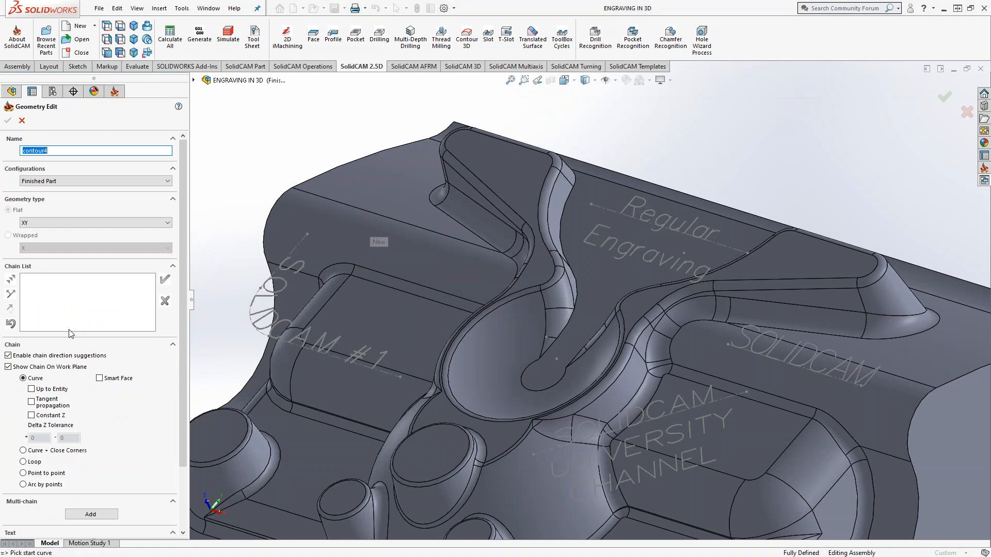
pyautogui.scroll(-3, 102, 433)
pyautogui.click(101, 436)
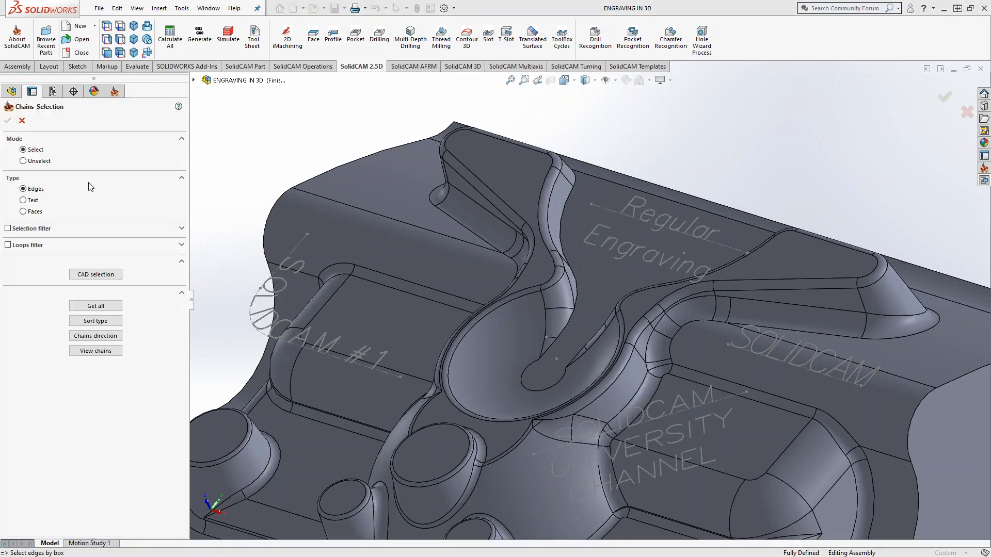
pyautogui.click(29, 201)
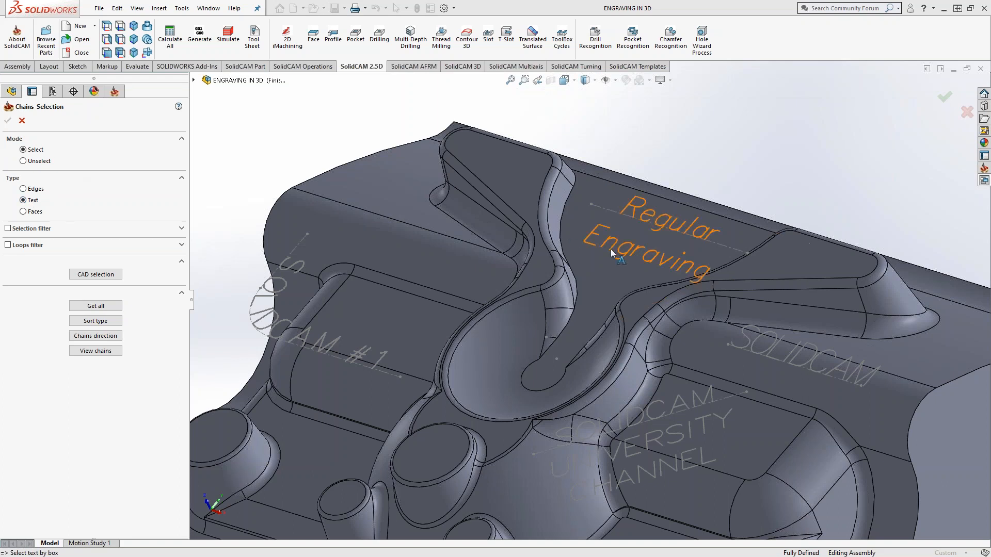
pyautogui.click(581, 254)
pyautogui.click(7, 121)
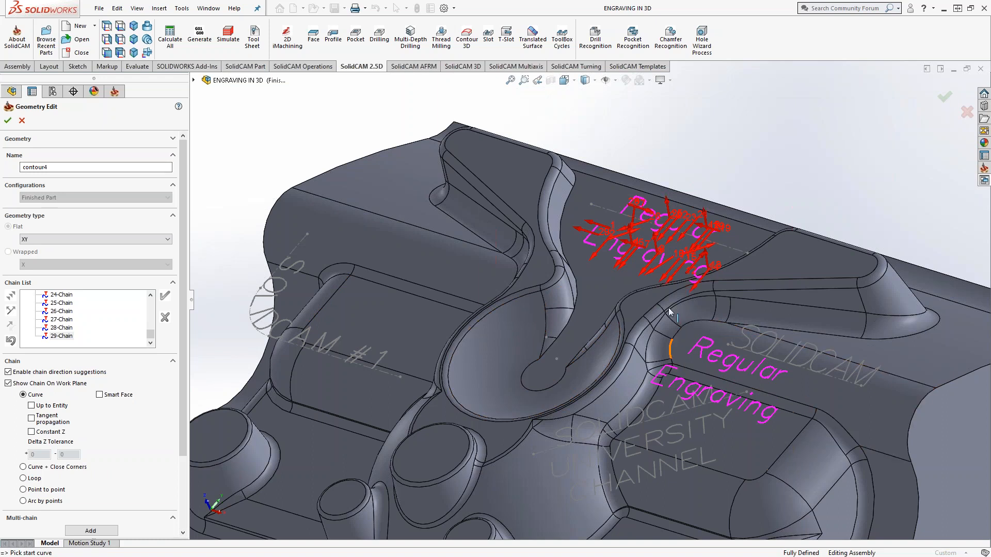
# Compare the text chains with Show Chain On Work Plane off and on, leave it enabled, and accept the contour4 geometry
pyautogui.moveTo(614, 322)
pyautogui.mouseDown(button='middle')
pyautogui.moveTo(635, 248)
pyautogui.moveTo(522, 353)
pyautogui.moveTo(538, 249)
pyautogui.moveTo(614, 309)
pyautogui.mouseUp(button='middle')
pyautogui.moveTo(604, 344); pyautogui.dragTo(601, 369, button='middle')
pyautogui.click(8, 384)
pyautogui.click(8, 383)
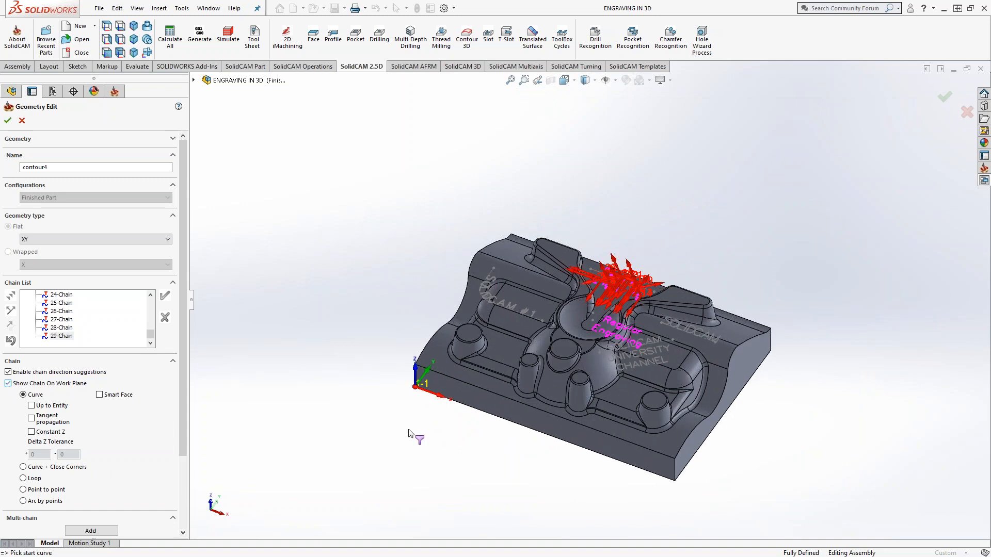
pyautogui.moveTo(415, 436); pyautogui.dragTo(407, 393, button='middle')
pyautogui.click(8, 384)
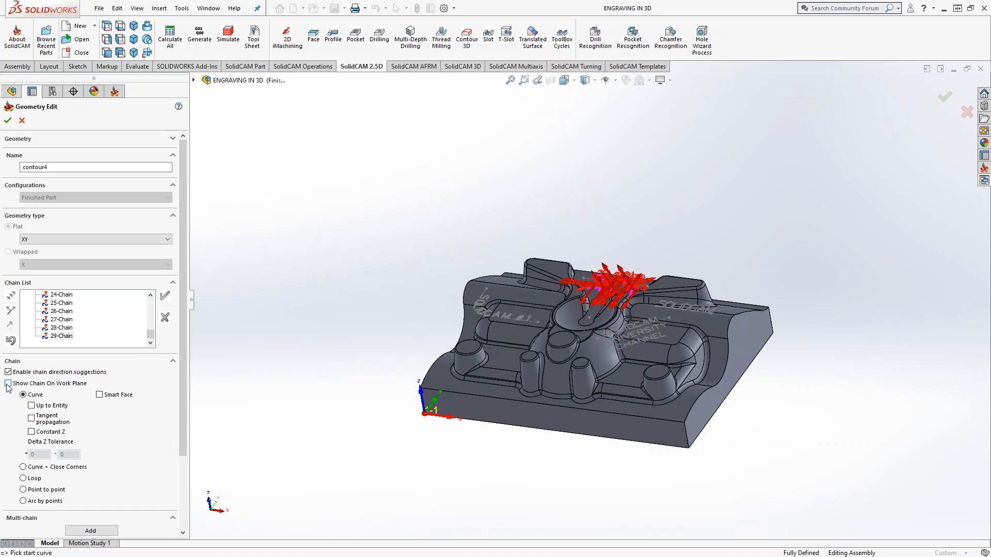
pyautogui.click(8, 385)
pyautogui.click(8, 384)
pyautogui.click(8, 384)
pyautogui.scroll(-3, 657, 318)
pyautogui.moveTo(652, 321)
pyautogui.mouseDown(button='middle')
pyautogui.moveTo(574, 311)
pyautogui.moveTo(647, 325)
pyautogui.mouseUp(button='middle')
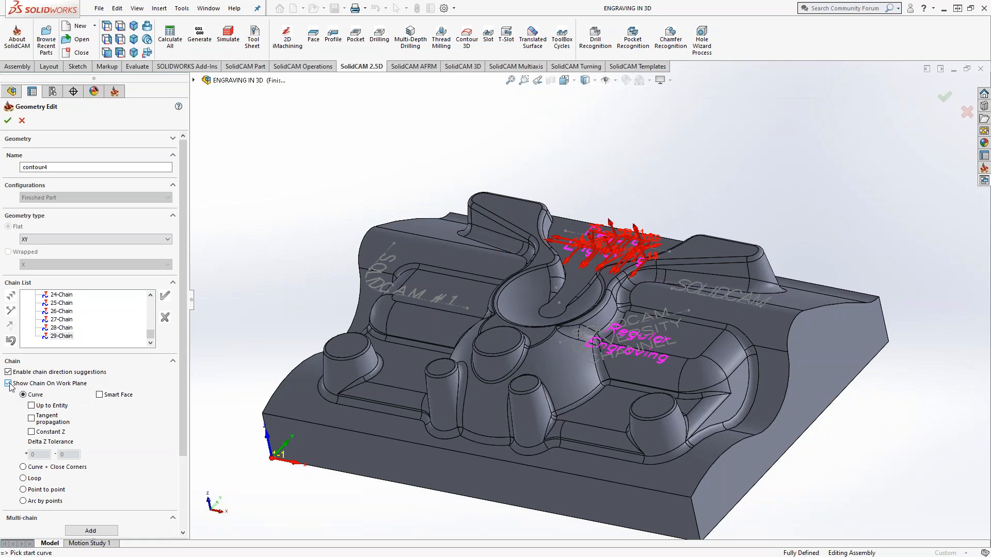
pyautogui.click(8, 121)
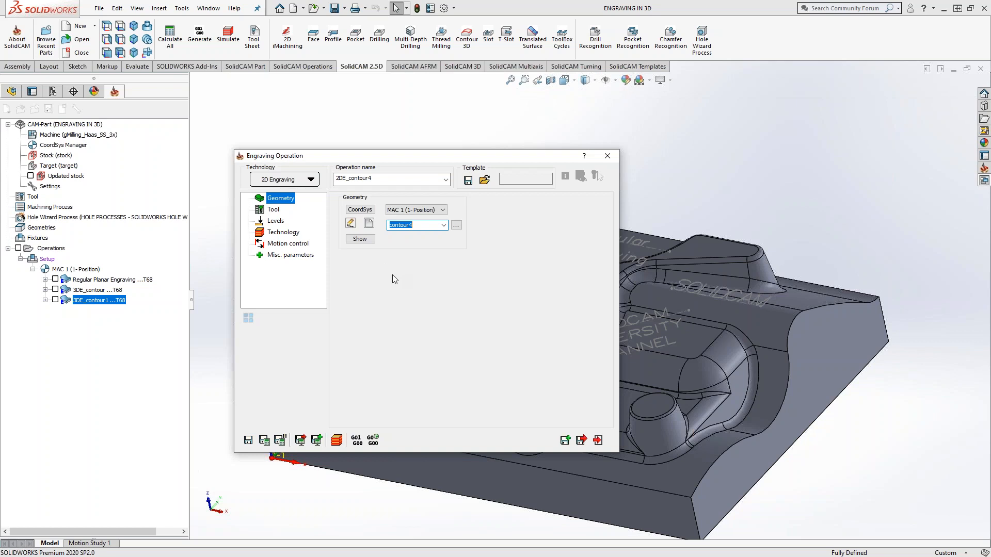
# Assign tool 68, the 1/64 ball mill, to the 2D engraving operation
pyautogui.click(281, 212)
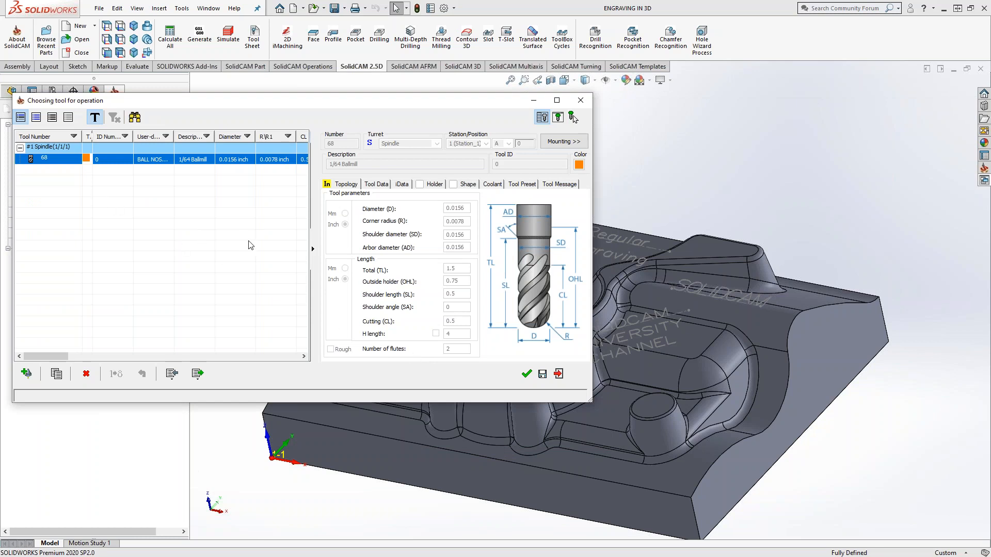
pyautogui.click(527, 373)
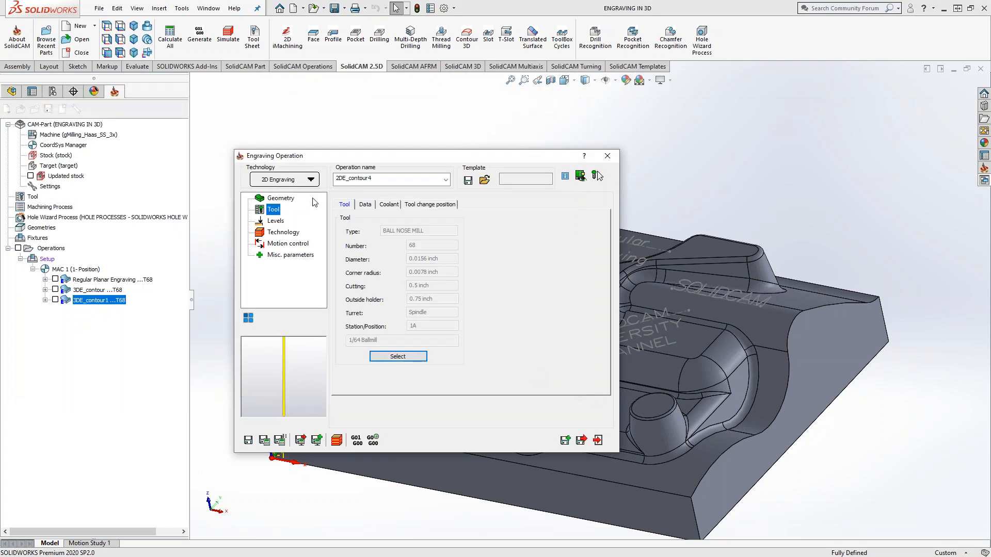
# Define the upper level from the face carrying the "Regular Engraving" text and set the engraving depth to 0.002
pyautogui.click(275, 221)
pyautogui.doubleClick(420, 280)
pyautogui.click(379, 279)
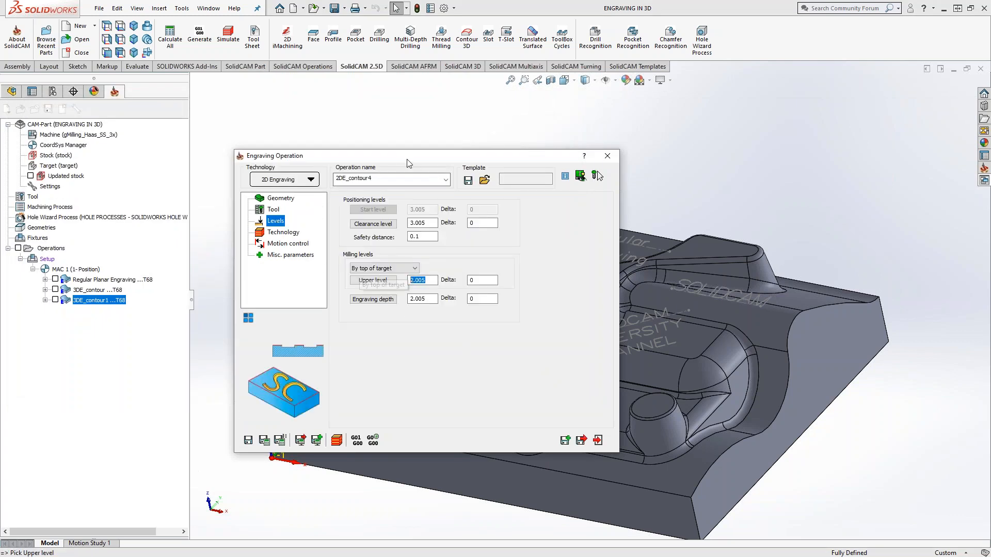
pyautogui.click(578, 268)
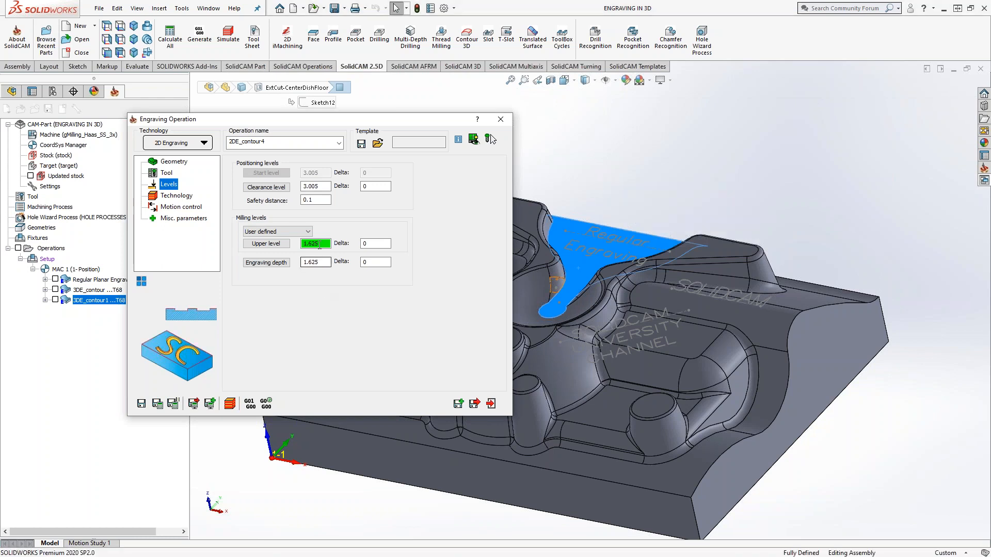
pyautogui.click(277, 263)
pyautogui.write('.002')
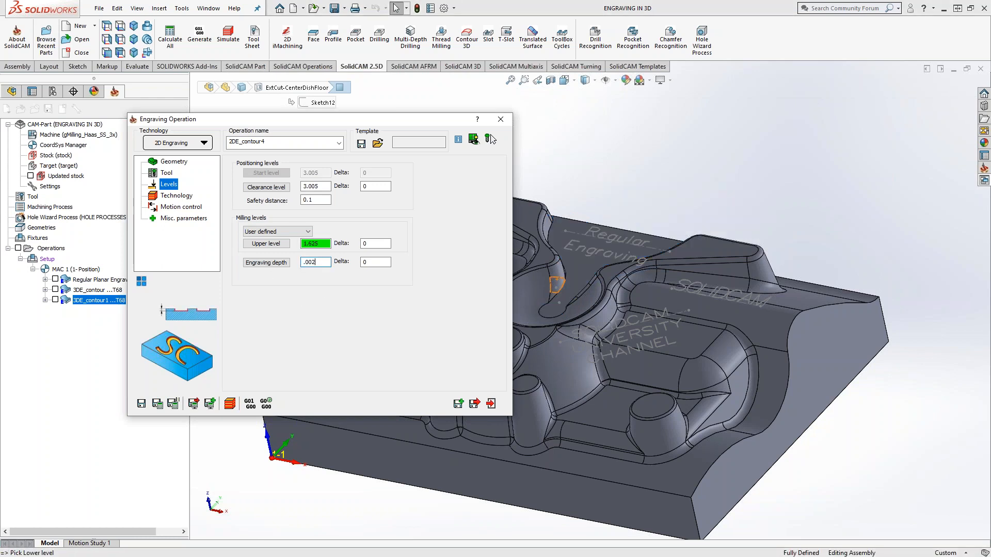
pyautogui.moveTo(579, 283); pyautogui.dragTo(572, 295, button='middle')
pyautogui.scroll(3, 611, 226)
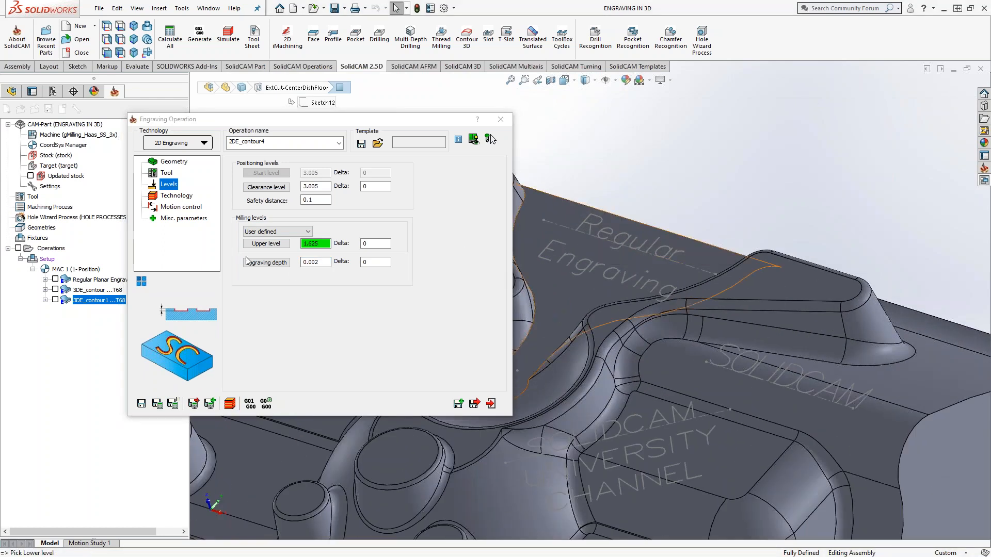
# Review the tool side options in the operation's technology settings, keeping Center
pyautogui.click(179, 198)
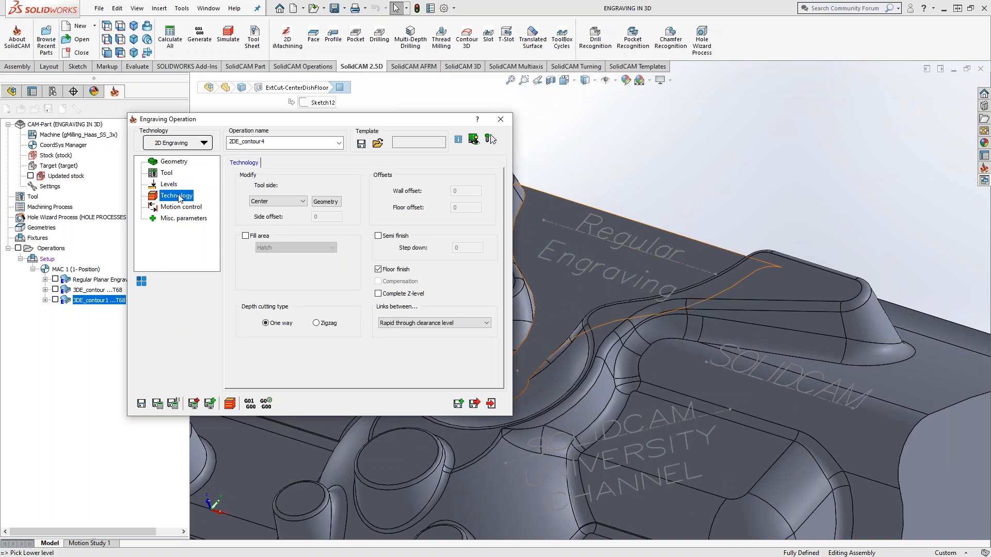
pyautogui.click(300, 202)
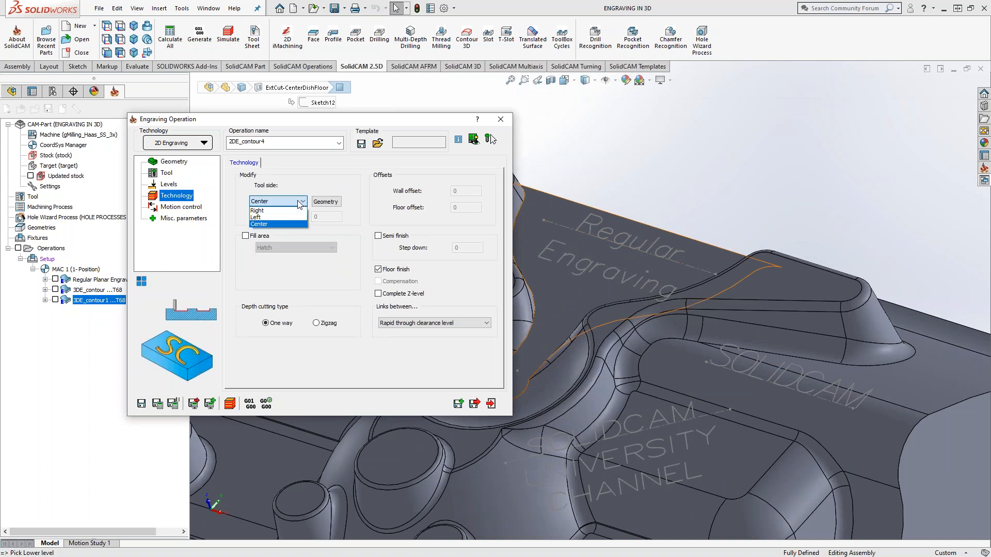
pyautogui.click(293, 172)
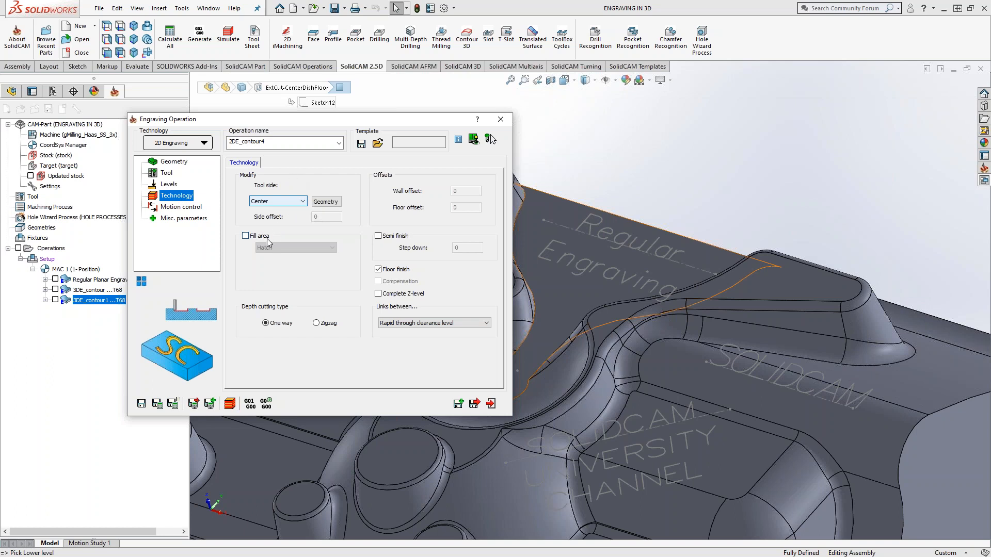
# Try Fill area with the Contour type, examine its direction and step over settings, and disable Fill area
pyautogui.click(246, 236)
pyautogui.click(286, 249)
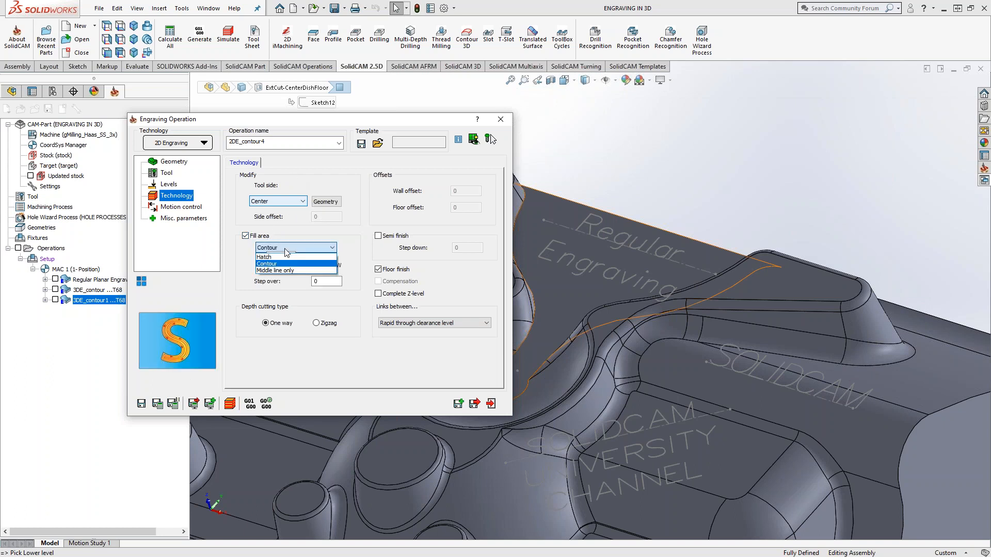
pyautogui.click(281, 248)
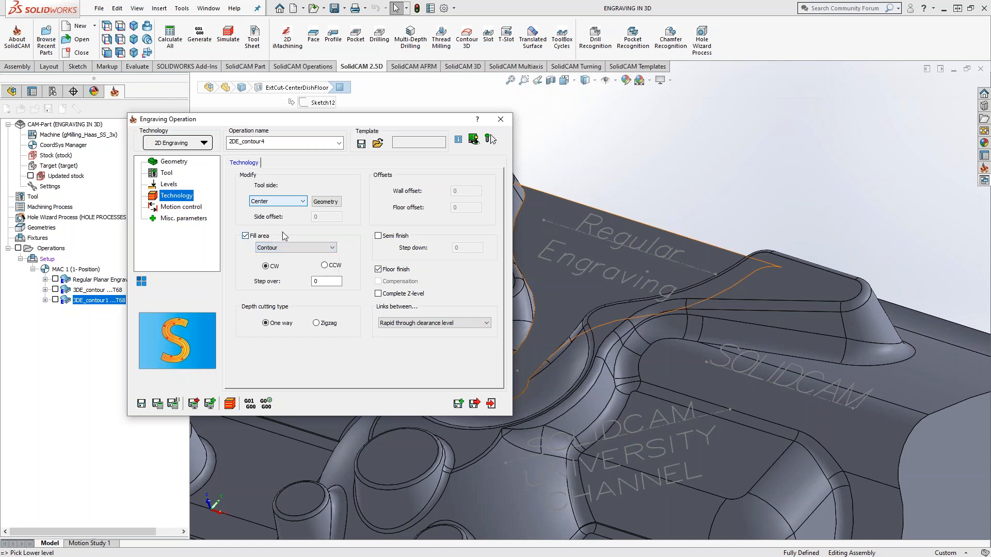
pyautogui.click(274, 248)
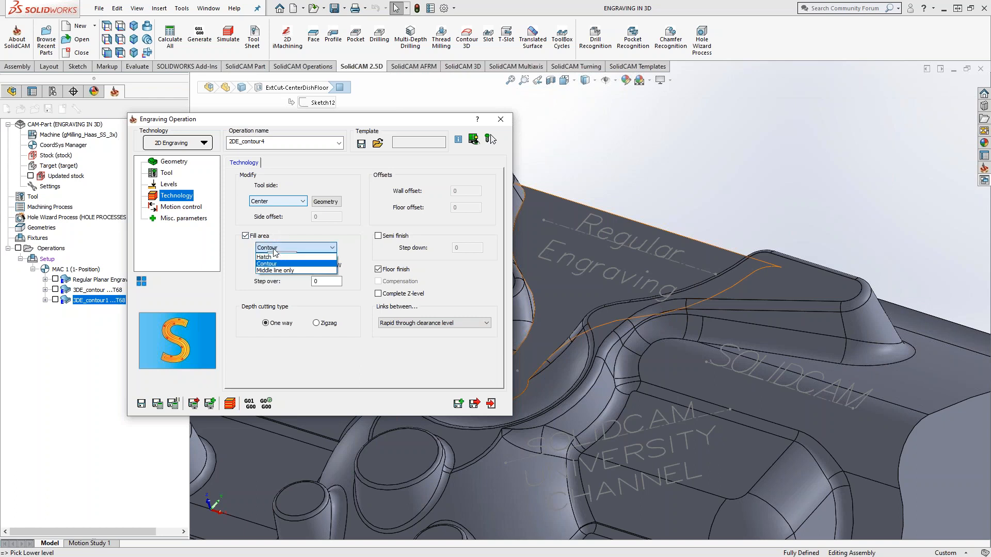
pyautogui.click(274, 251)
pyautogui.press('Tab')
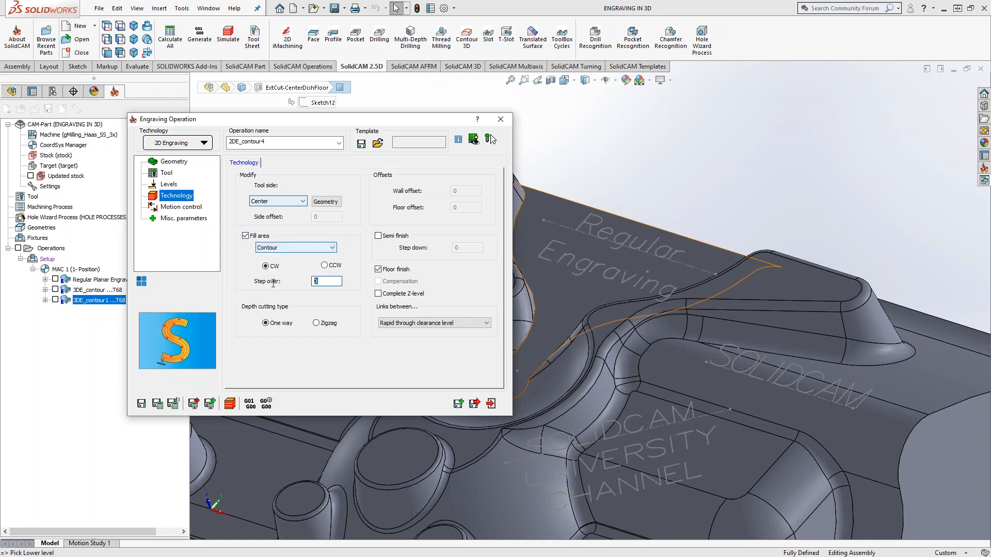
pyautogui.click(246, 236)
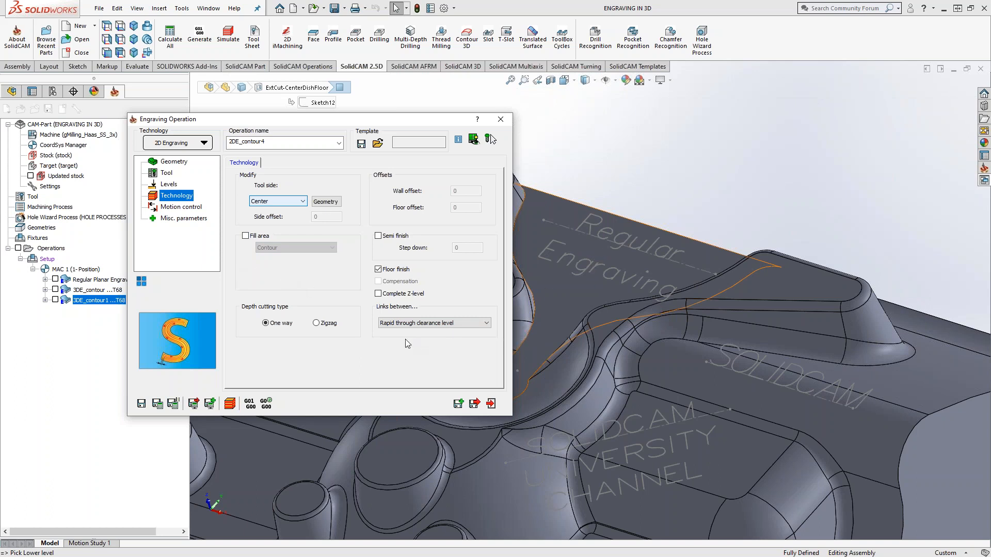
# Try the Semi finish option, switch it off, and review the motion control and geometry settings
pyautogui.click(378, 236)
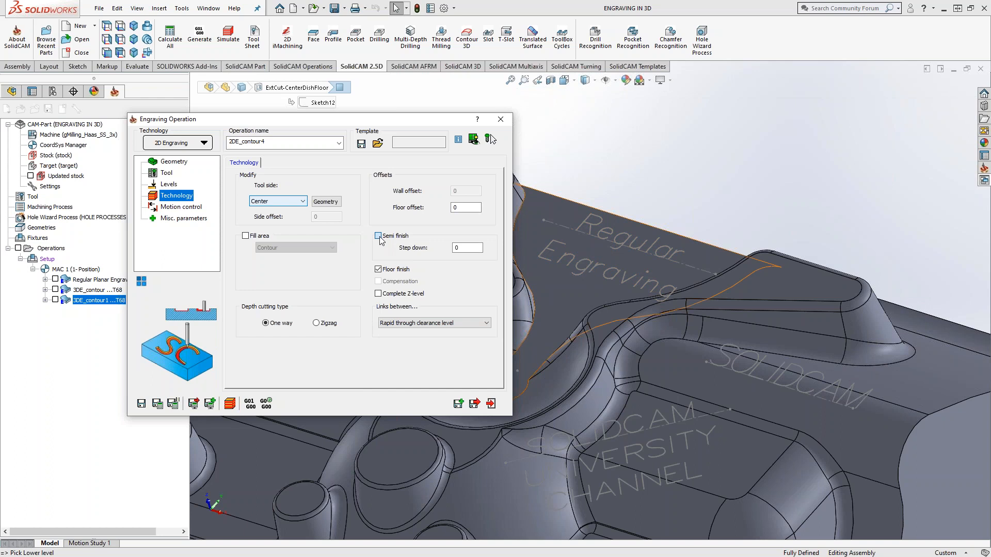
pyautogui.click(379, 237)
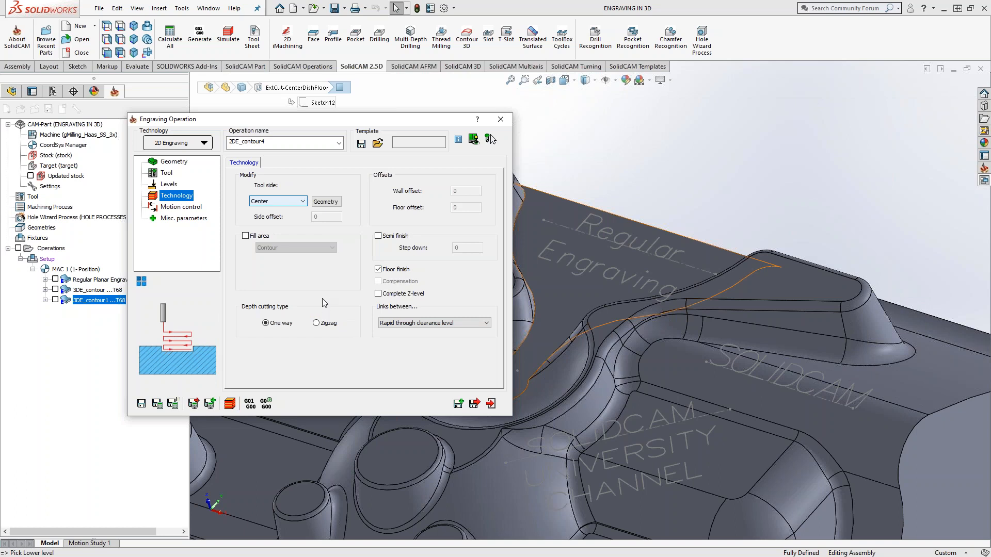
pyautogui.click(174, 207)
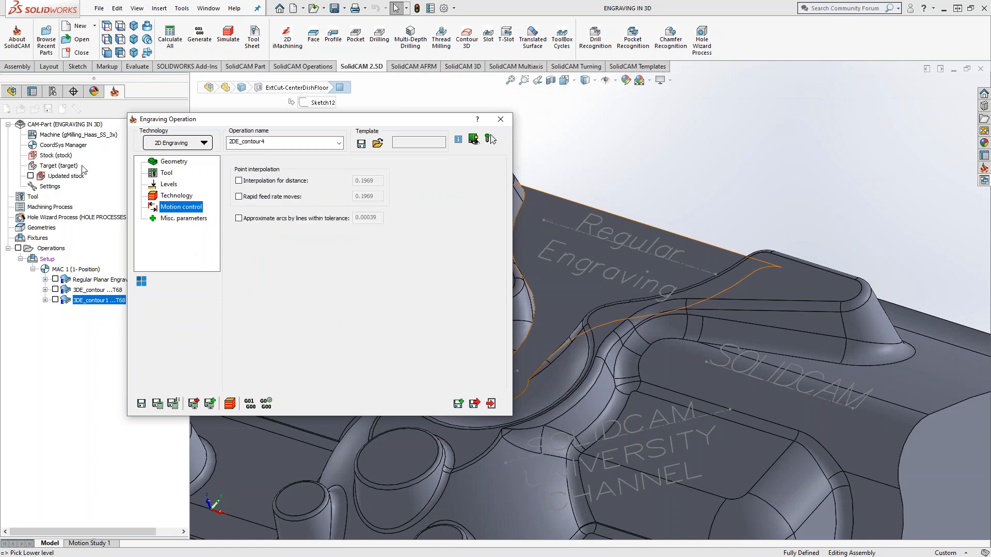
pyautogui.moveTo(312, 217)
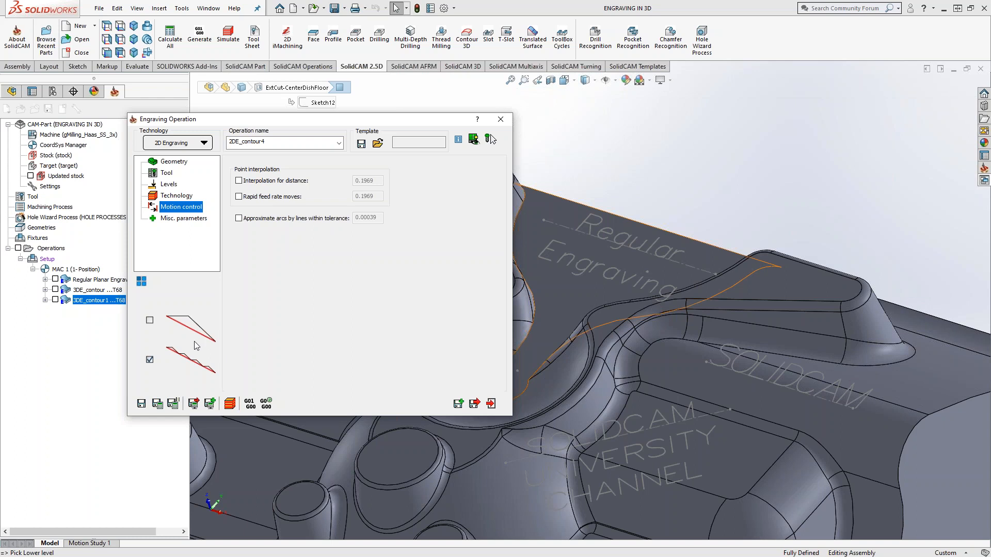
pyautogui.click(174, 162)
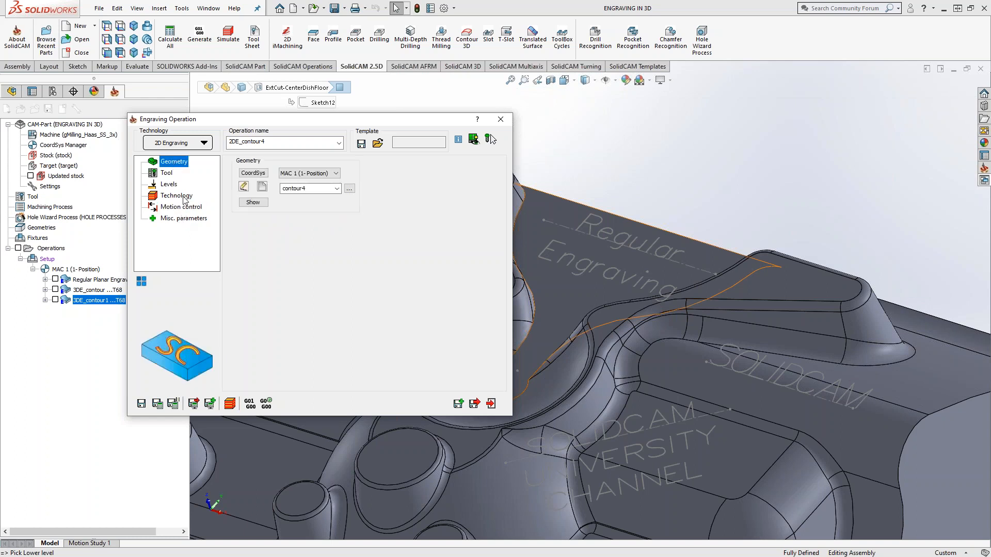
# Try Fill area with Middle line only and its V-Carving option, and disable Fill area again
pyautogui.click(183, 199)
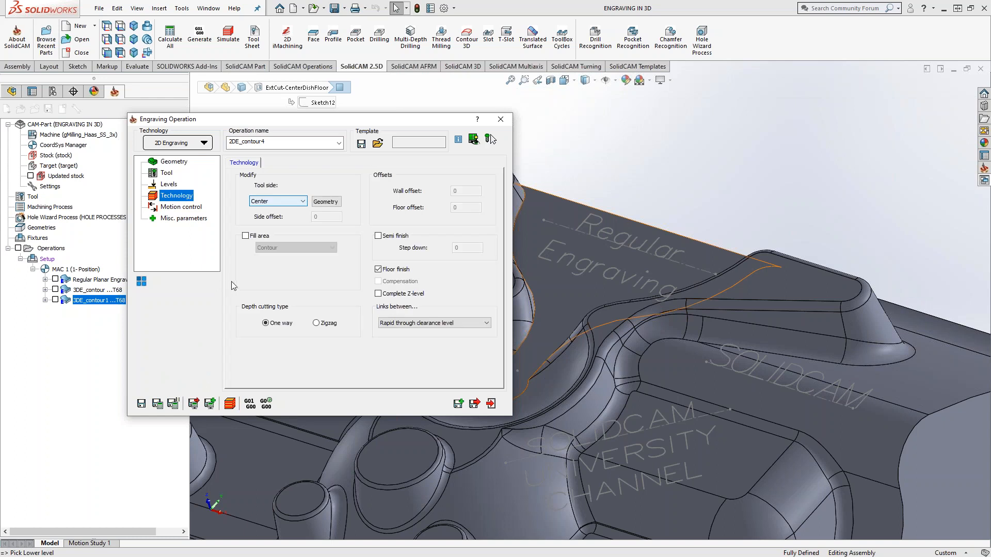
pyautogui.click(246, 235)
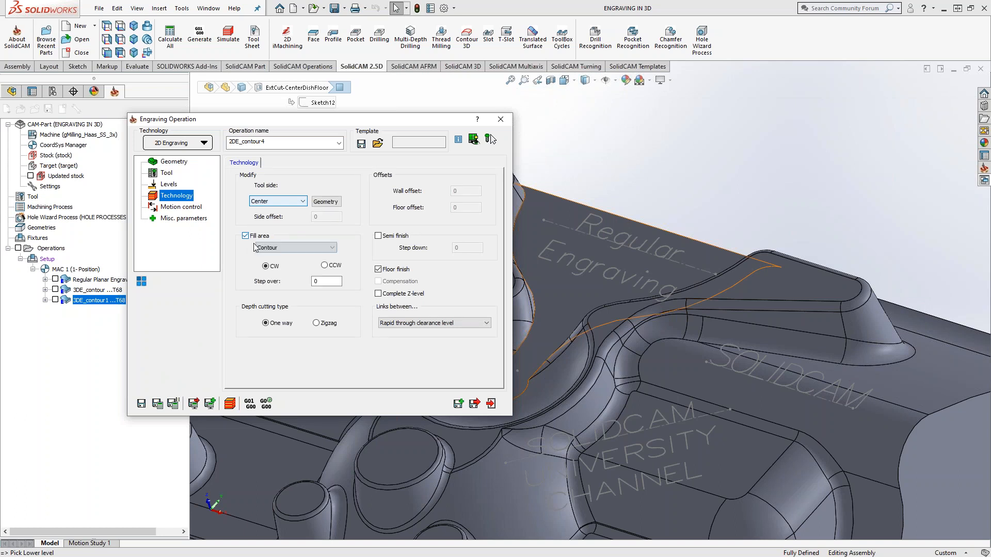
pyautogui.click(297, 248)
pyautogui.click(293, 270)
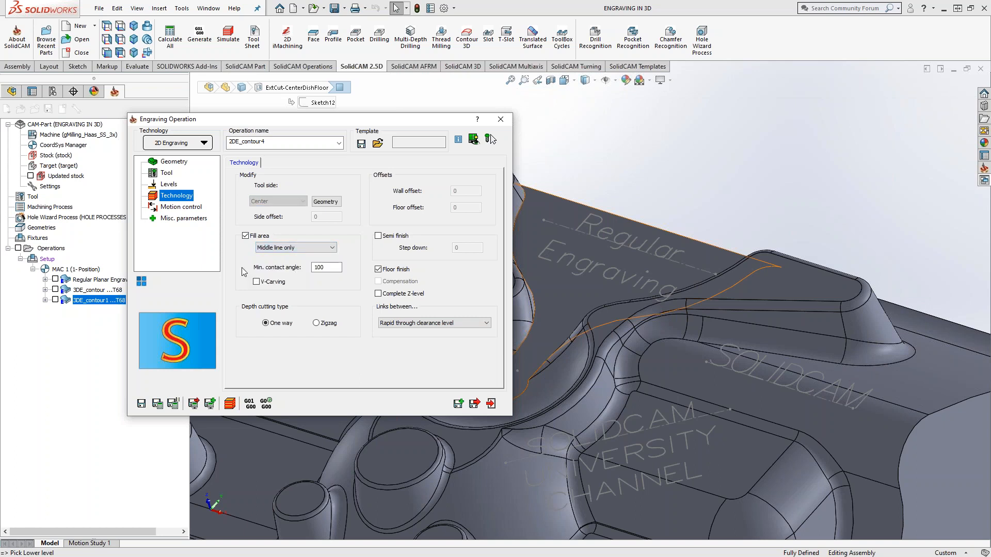
pyautogui.click(257, 282)
pyautogui.click(245, 236)
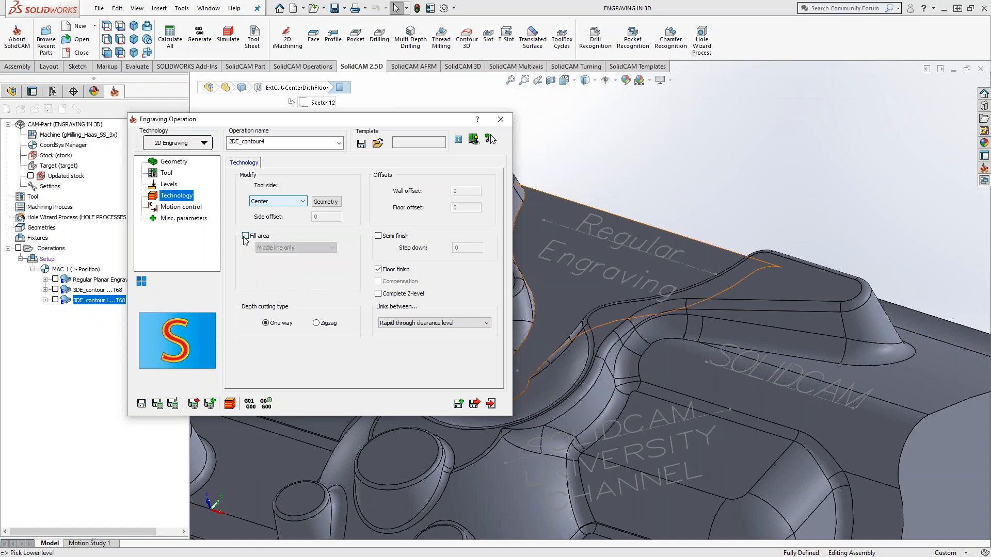
# Start a new engraving geometry, add a text definition to it and open the text for editing
pyautogui.click(173, 162)
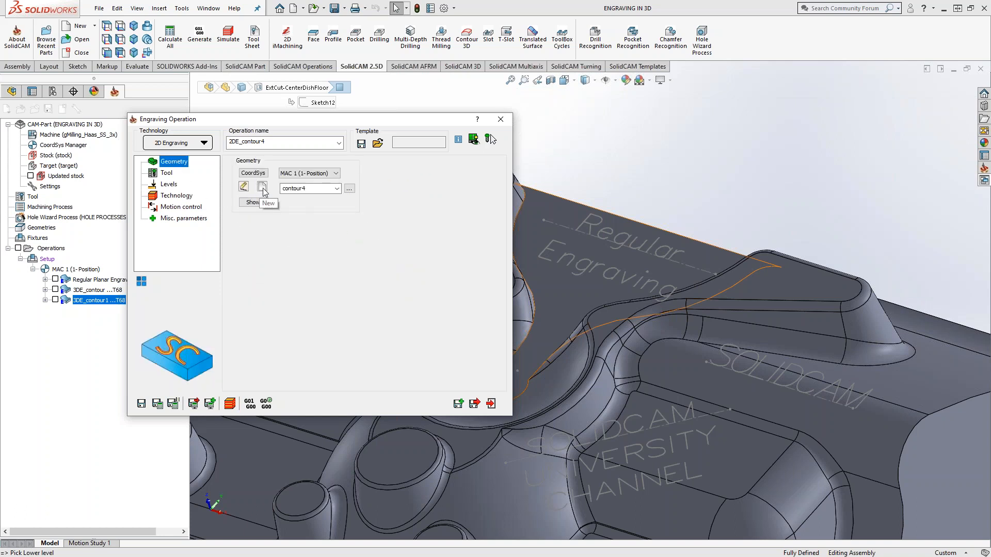
pyautogui.click(253, 203)
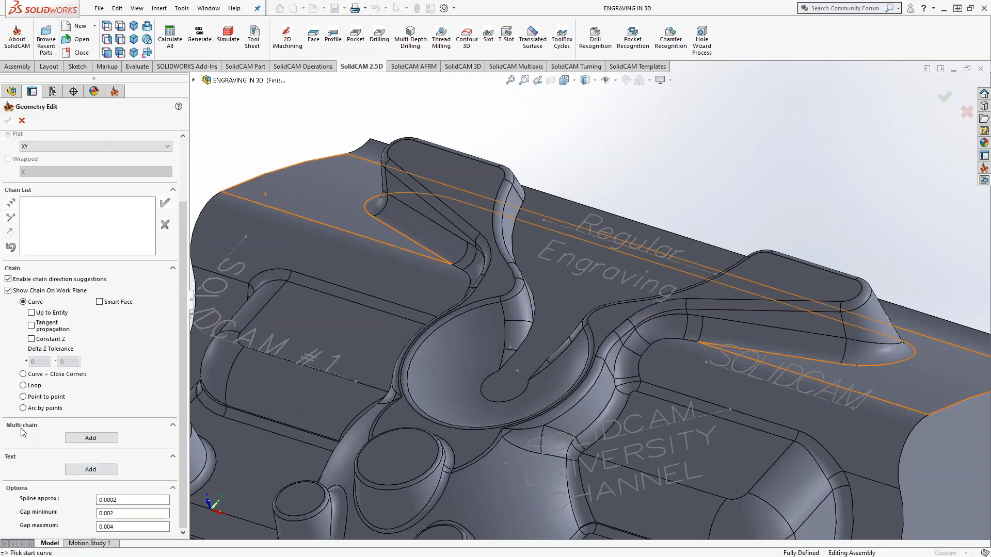
pyautogui.click(91, 470)
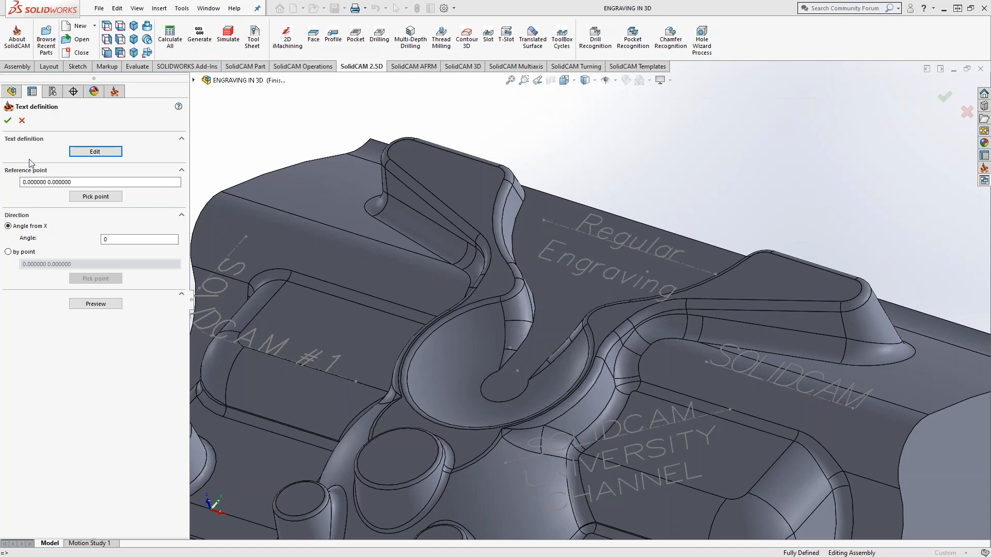
pyautogui.click(95, 151)
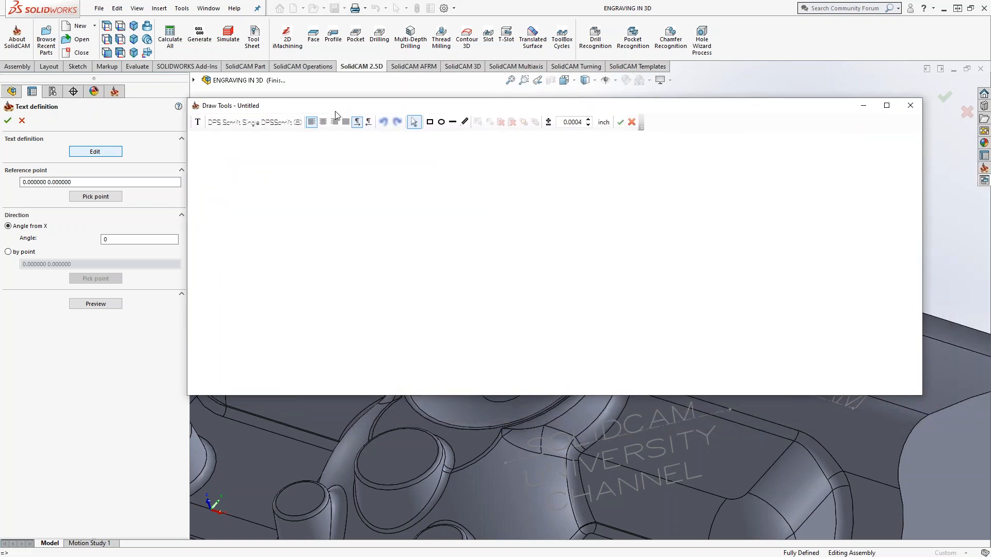
# Draw a wide text box in Draw Tools and enter the text "TEST"
pyautogui.click(231, 125)
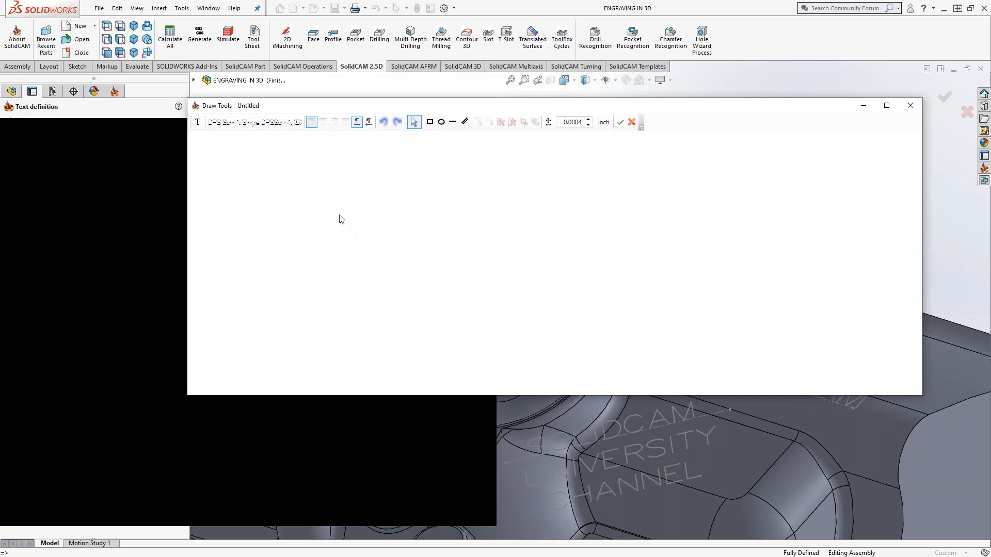
pyautogui.click(198, 122)
pyautogui.click(208, 156)
pyautogui.click(224, 171)
pyautogui.click(198, 122)
pyautogui.click(217, 165)
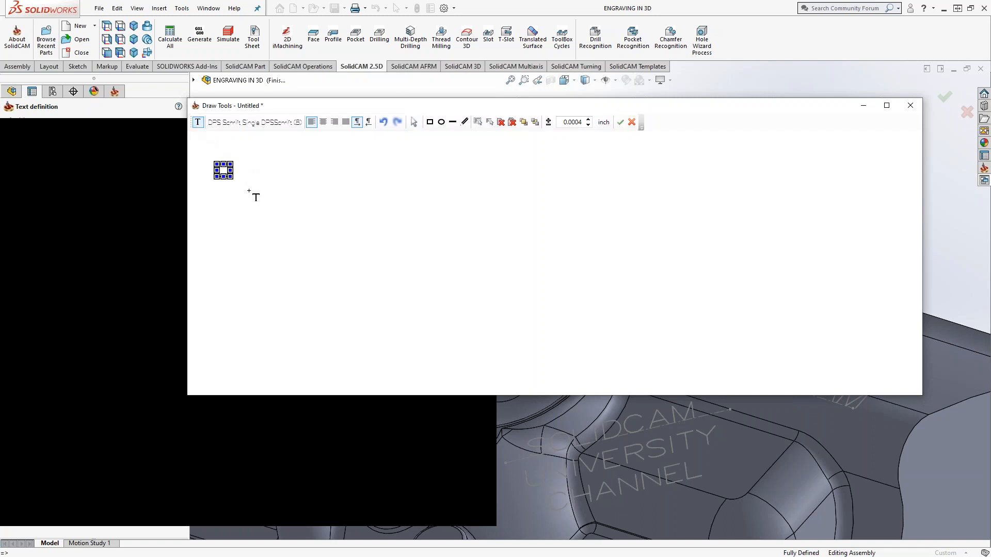
pyautogui.moveTo(249, 191); pyautogui.dragTo(604, 263)
pyautogui.write('TEST')
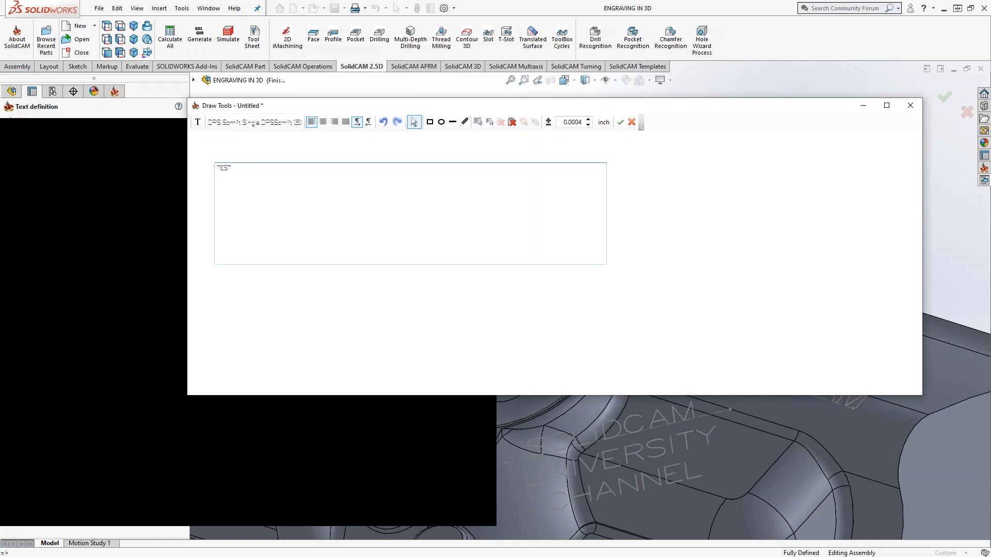
# Reposition the "TEST" text box, set the inch value to 25 and accept the drawn text
pyautogui.hotkey('ctrl', 'a')
pyautogui.click(588, 119)
pyautogui.click(589, 119)
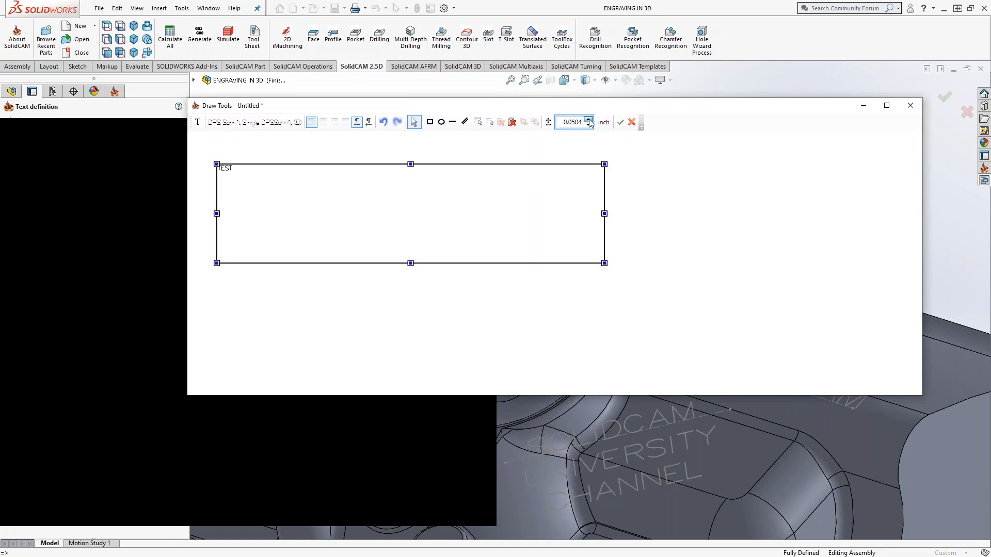
pyautogui.moveTo(243, 177); pyautogui.dragTo(329, 182)
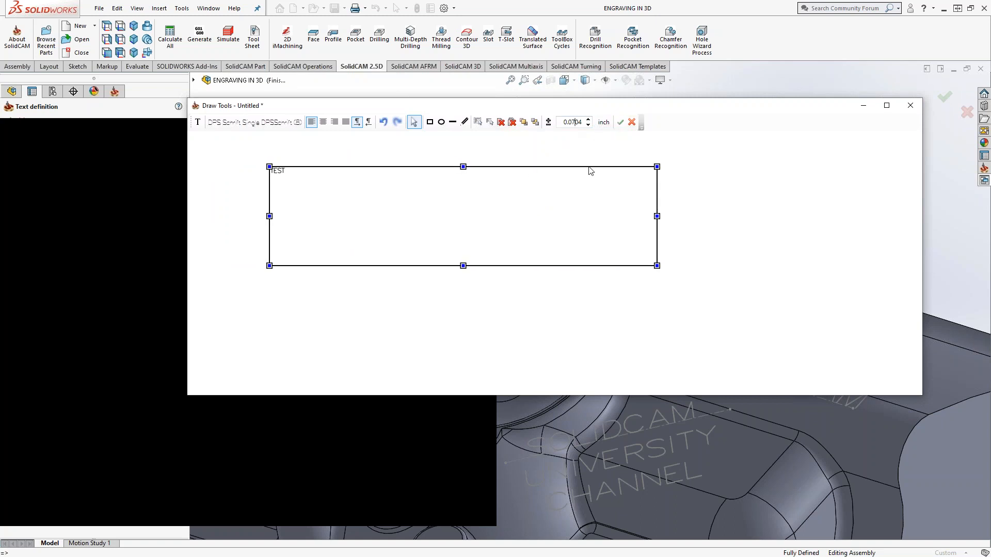
pyautogui.press('BackSpace')
pyautogui.press('BackSpace')
pyautogui.press('BackSpace')
pyautogui.press('BackSpace')
pyautogui.press('BackSpace')
pyautogui.press('BackSpace')
pyautogui.write('25')
pyautogui.click(620, 122)
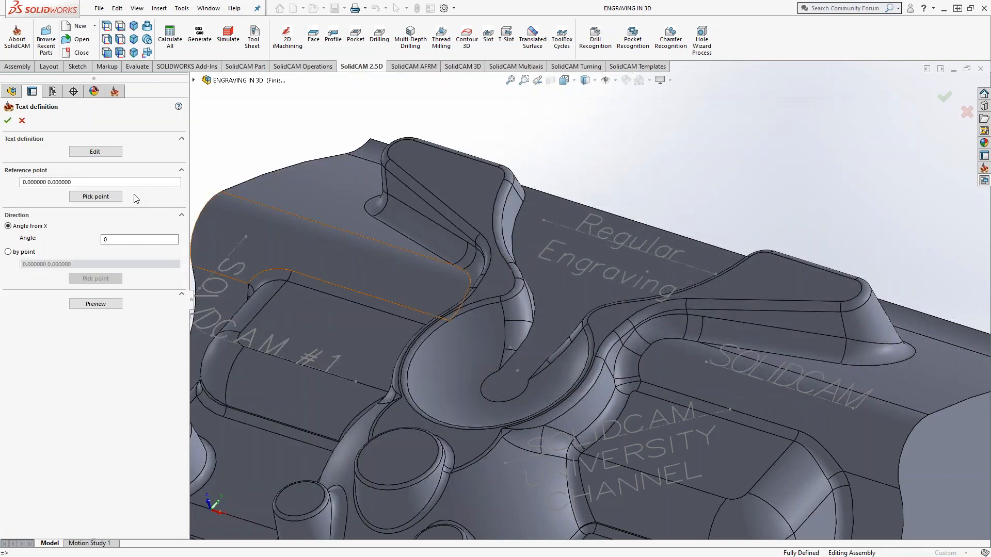
# Pick a reference point for the engraving text on the flat shelf face above "SOLIDCAM #1", at about X 1.32, Y 2.40
pyautogui.click(96, 197)
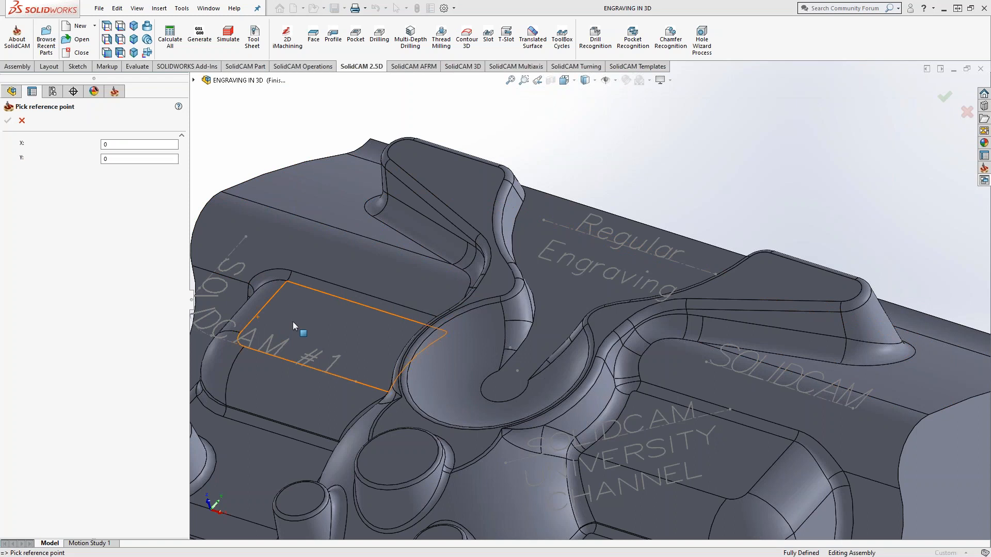
pyautogui.click(293, 321)
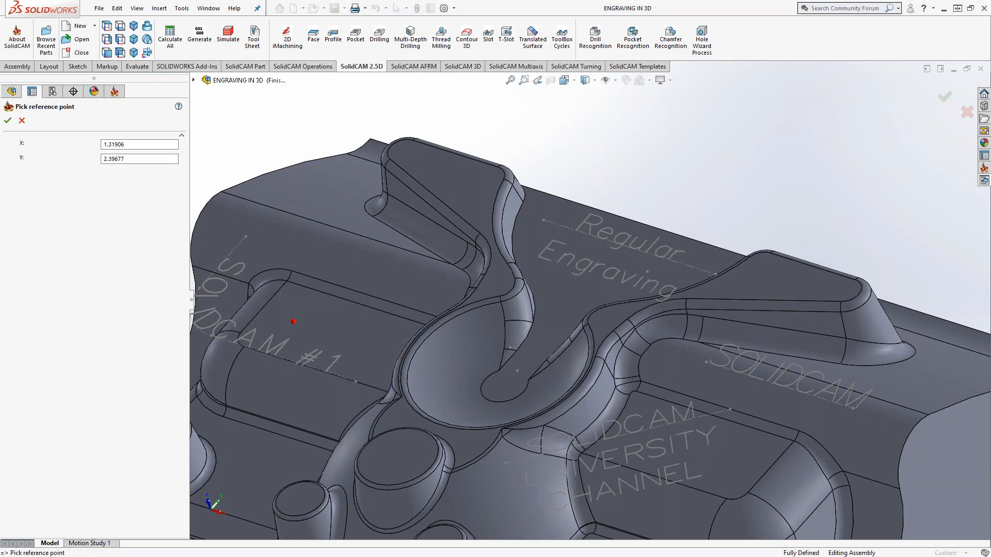
pyautogui.click(7, 121)
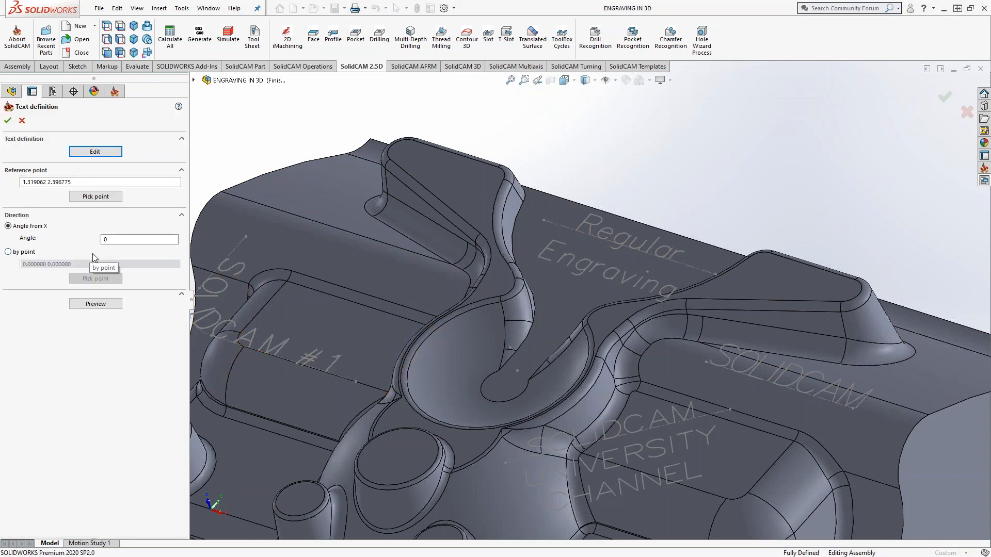
# Preview the "TEST" text on the model, inspect its placement, end the preview and accept the text definition
pyautogui.click(95, 304)
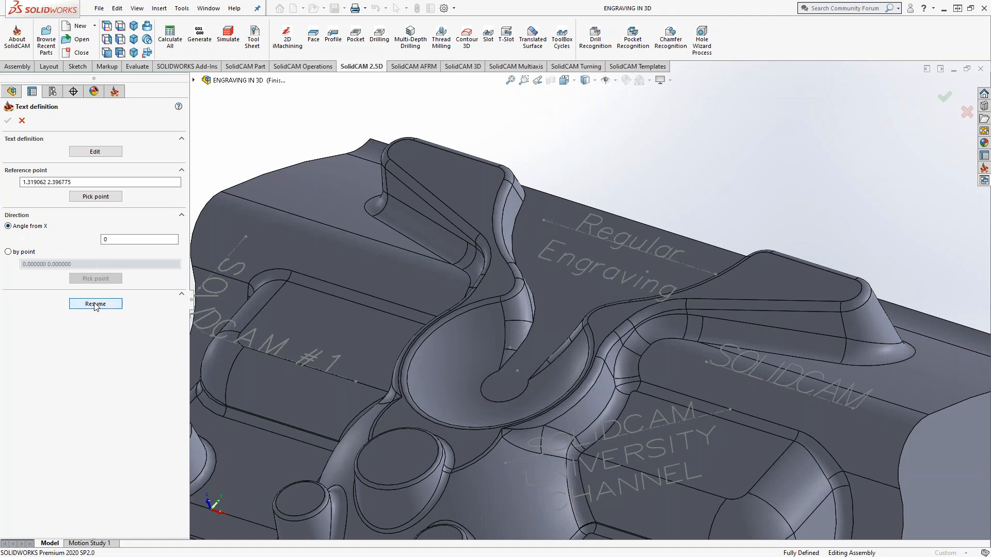
pyautogui.scroll(-5, 348, 382)
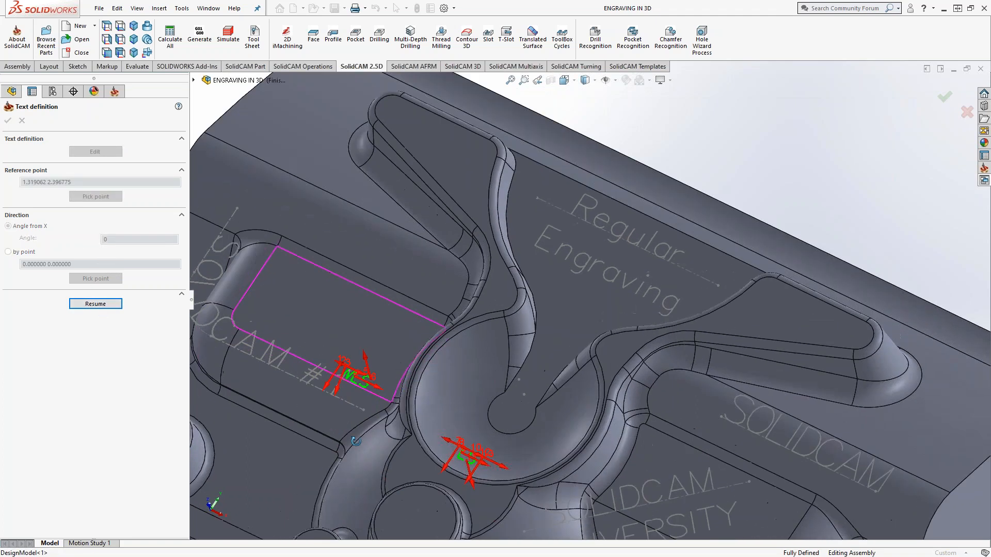
pyautogui.scroll(-4, 341, 310)
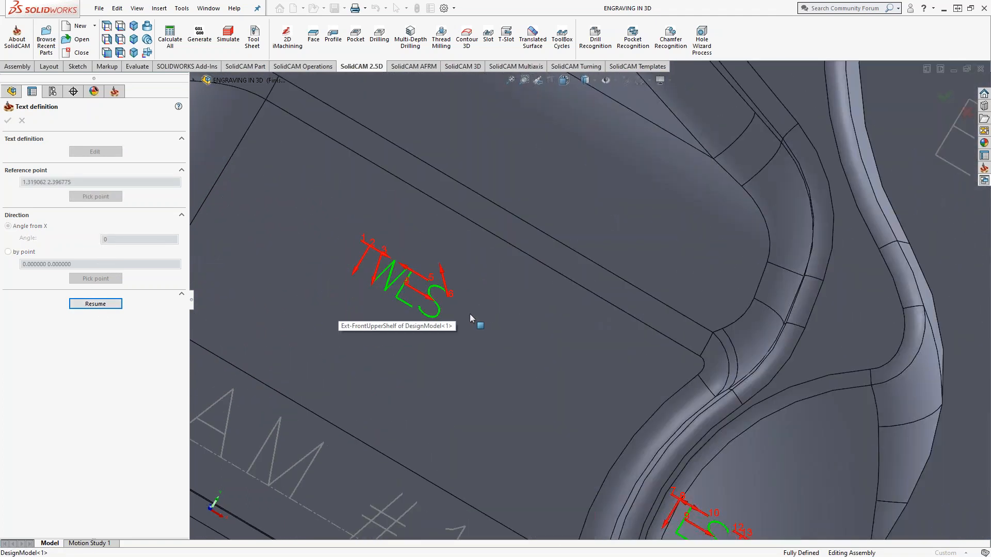
pyautogui.scroll(10, 452, 305)
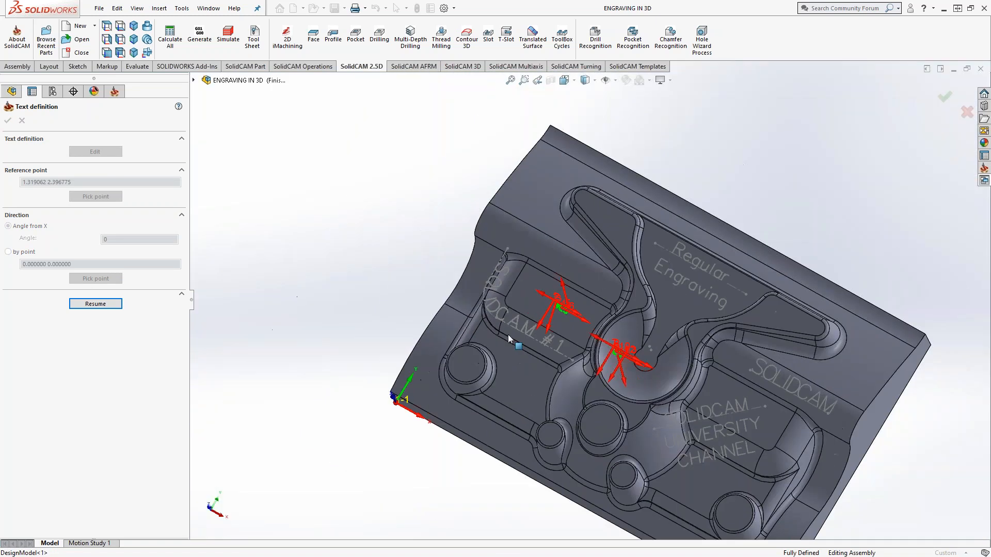
pyautogui.scroll(-2, 571, 288)
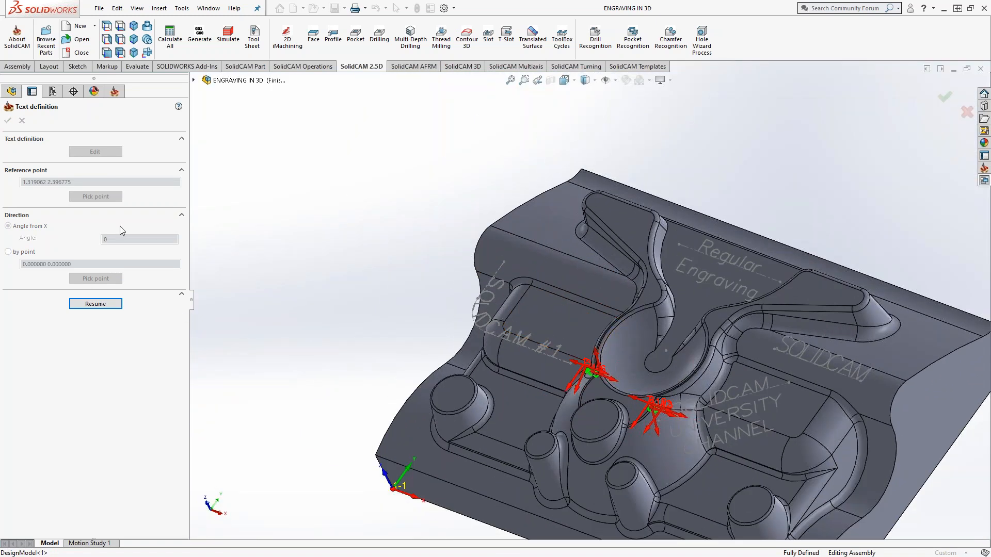
pyautogui.click(98, 301)
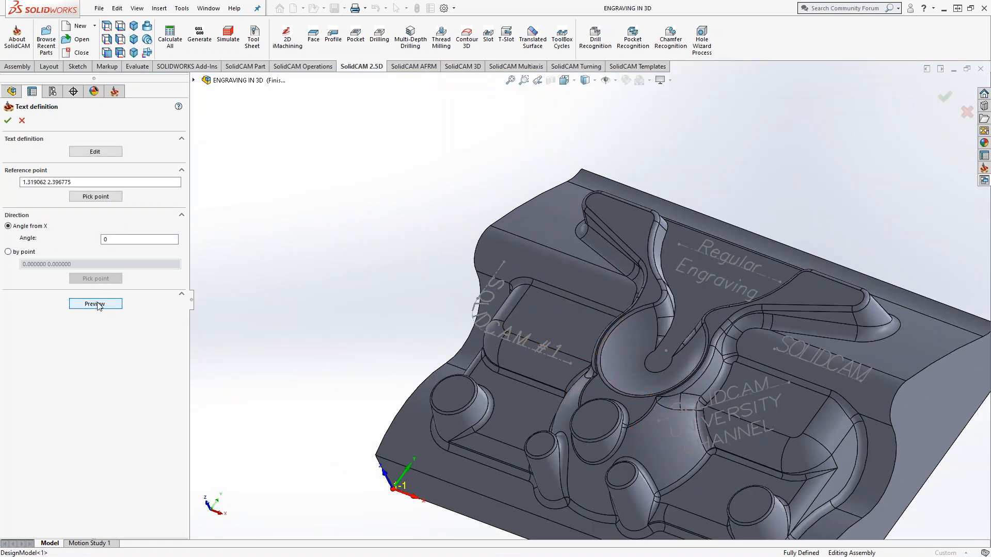
pyautogui.click(7, 120)
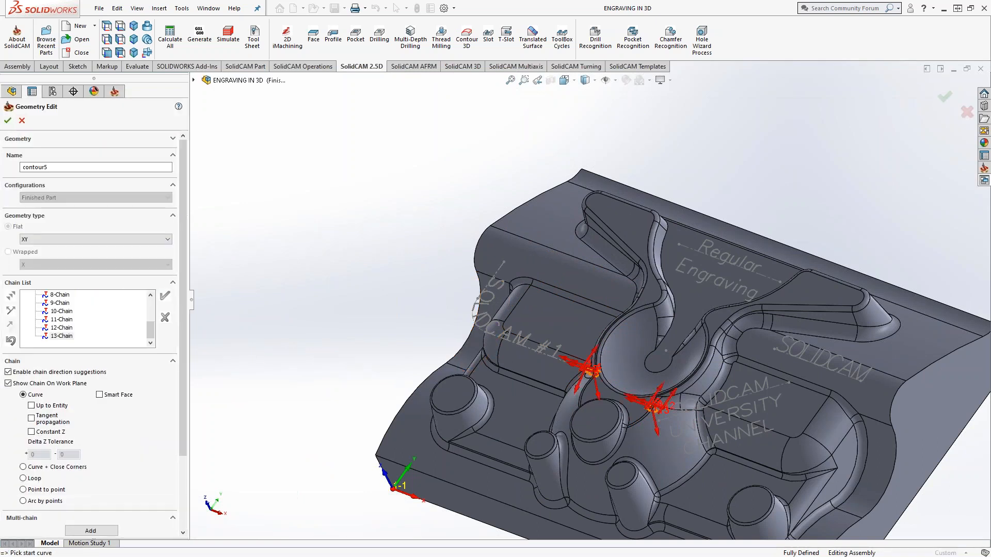
# Cancel the new engraving geometry and close the 2D engraving operation, agreeing to save the geometry contour3
pyautogui.click(22, 121)
pyautogui.click(501, 119)
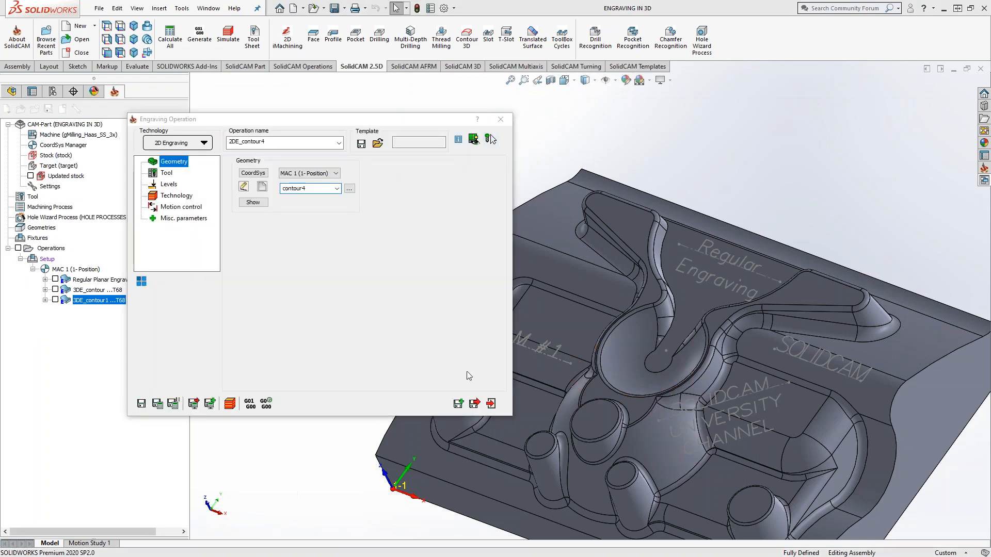
pyautogui.click(472, 360)
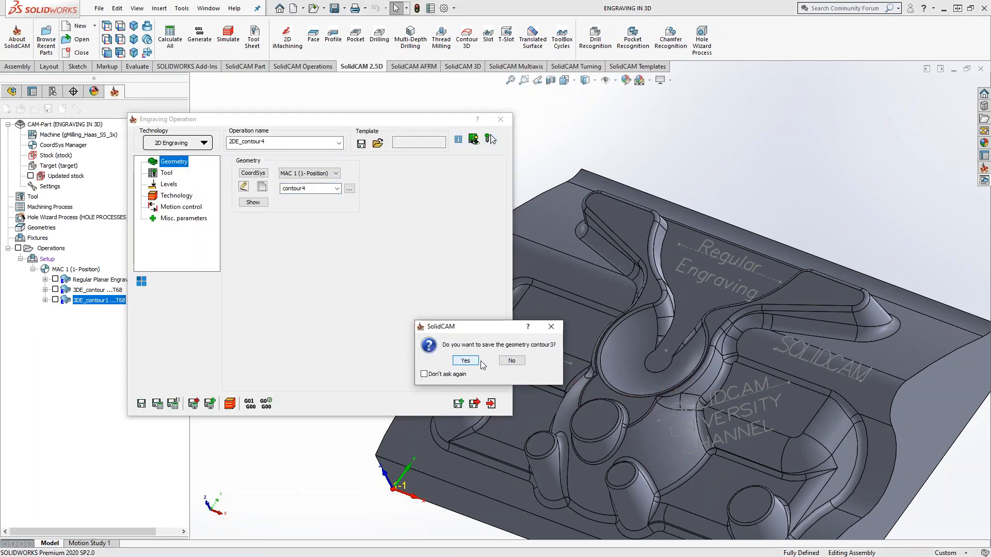
pyautogui.click(459, 362)
pyautogui.click(464, 360)
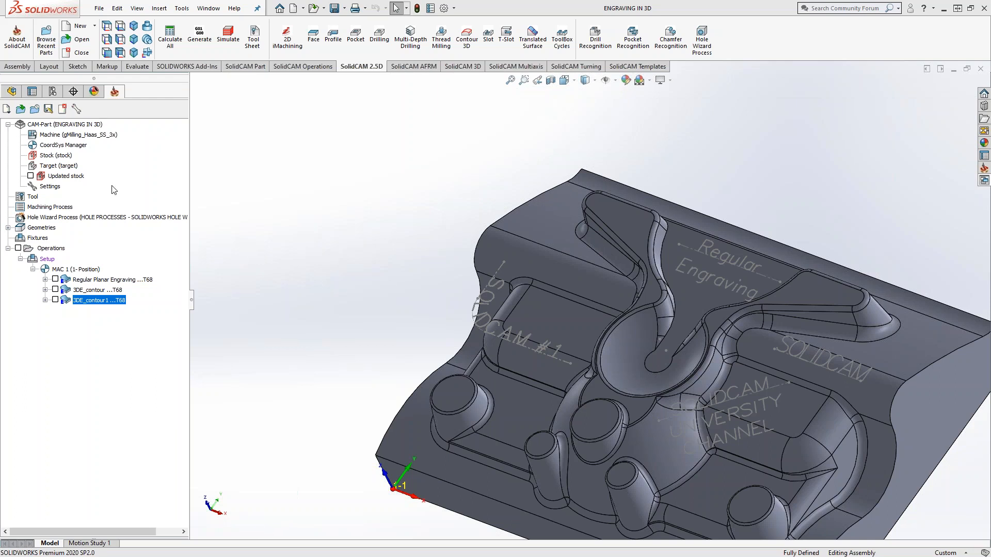
# Start a sketch on the flat shelf face above "SOLIDCAM #1" and enter "TEST" as sketch text
pyautogui.scroll(-2, 557, 314)
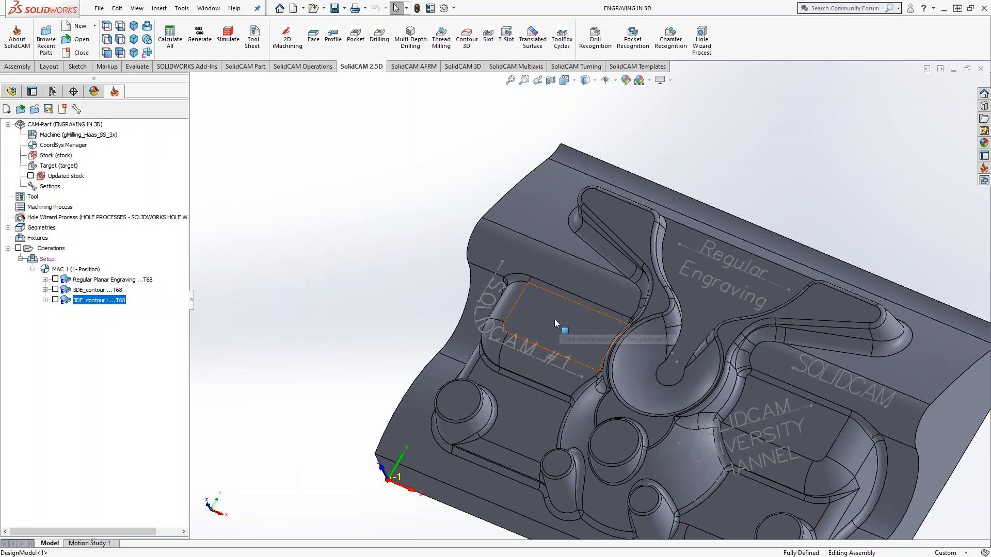
pyautogui.click(548, 321)
pyautogui.rightClick(548, 321)
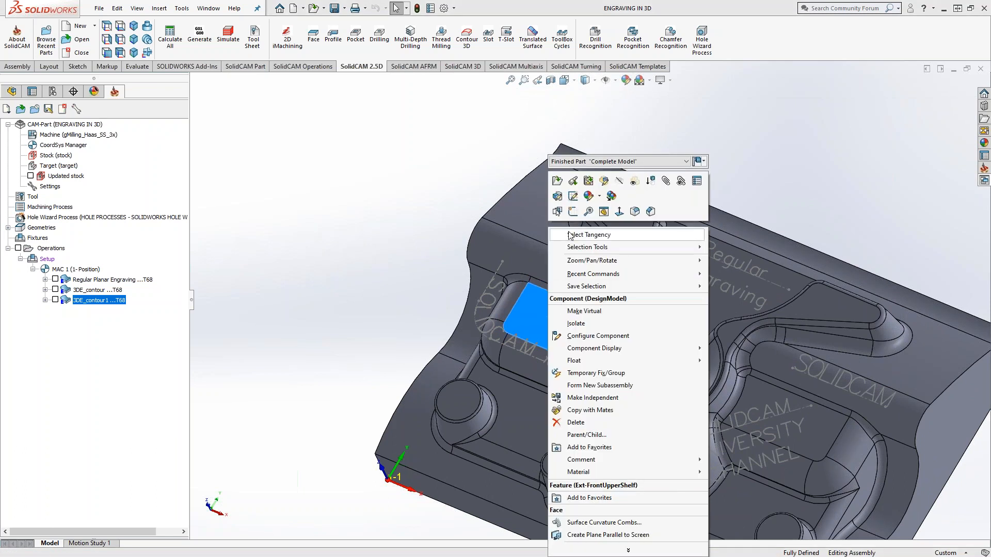
pyautogui.click(572, 213)
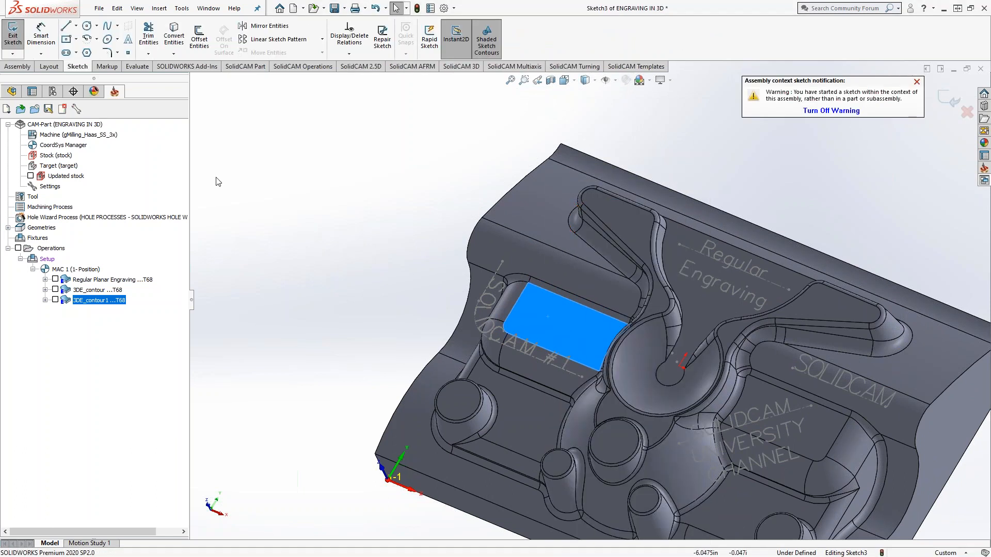
pyautogui.click(128, 39)
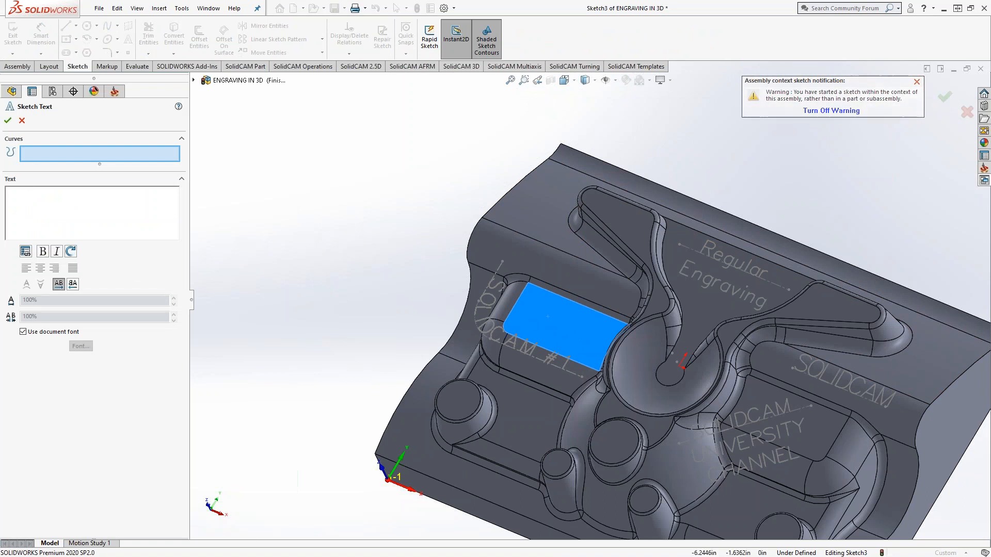
pyautogui.click(43, 207)
pyautogui.write('TEST')
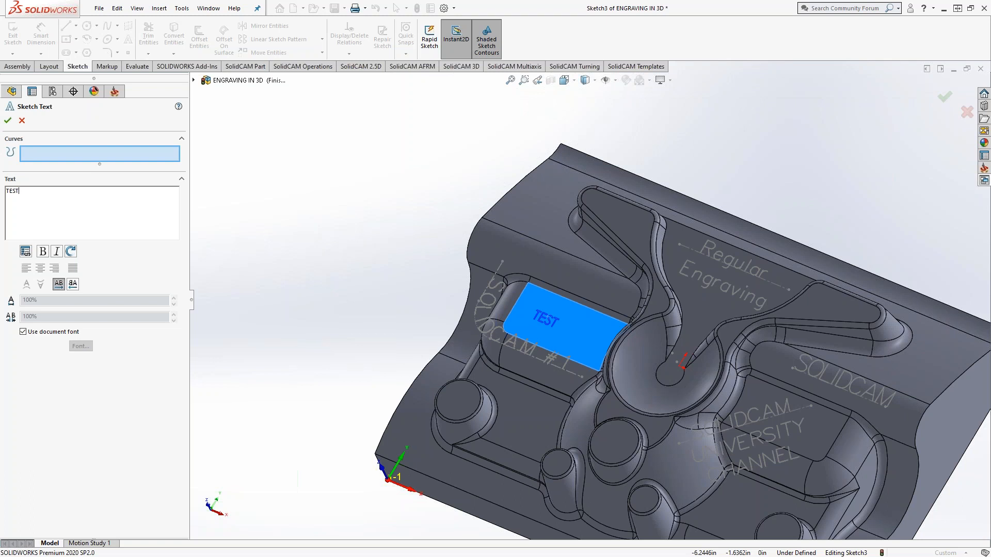
# Override the document font of the sketch text with DPS Schrift Single, Regular, at a height of 20 points
pyautogui.click(23, 331)
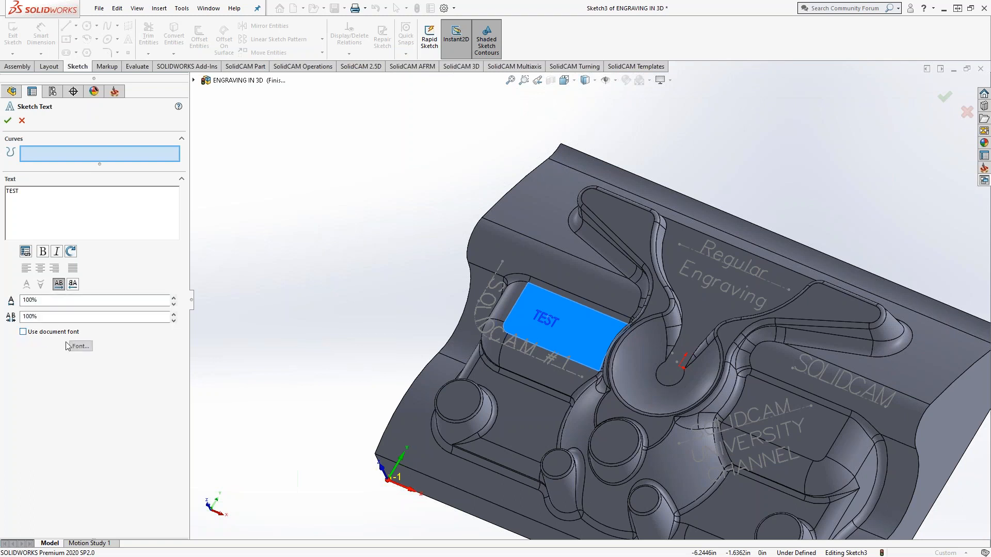
pyautogui.click(81, 346)
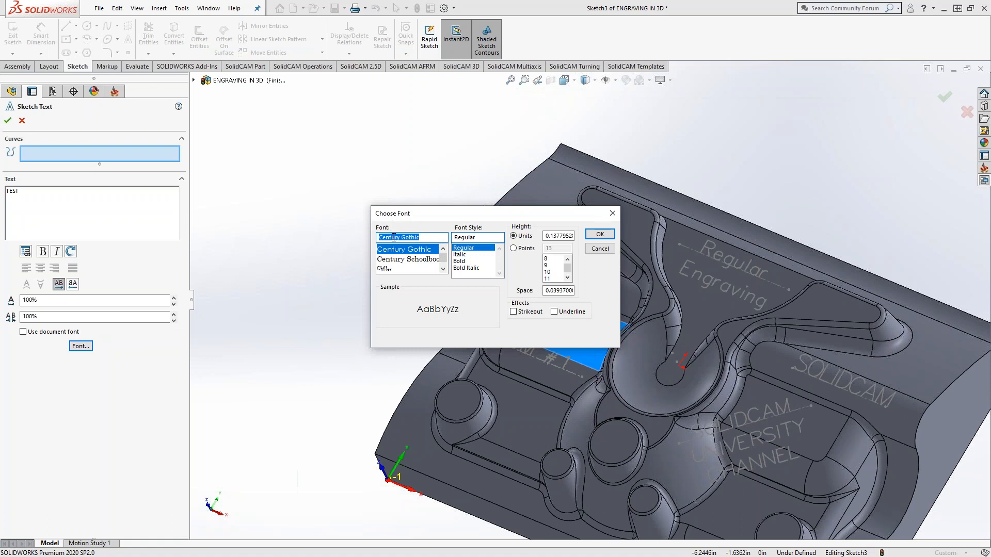
pyautogui.write('dps')
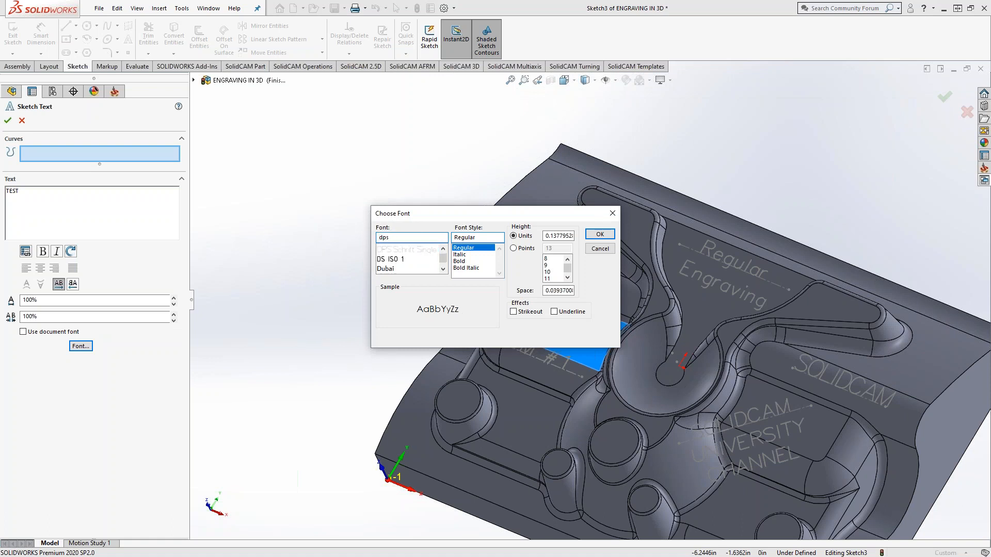
pyautogui.click(419, 250)
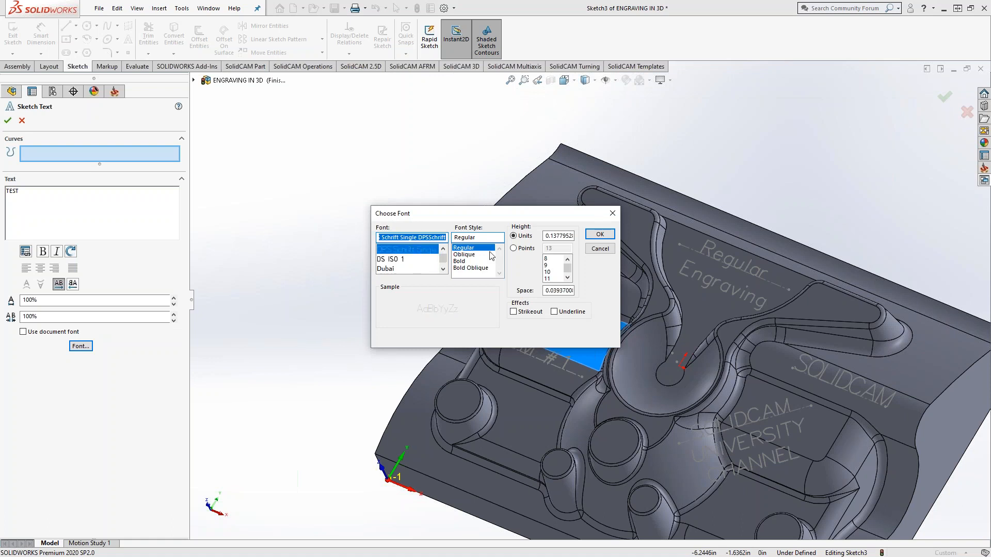
pyautogui.click(521, 251)
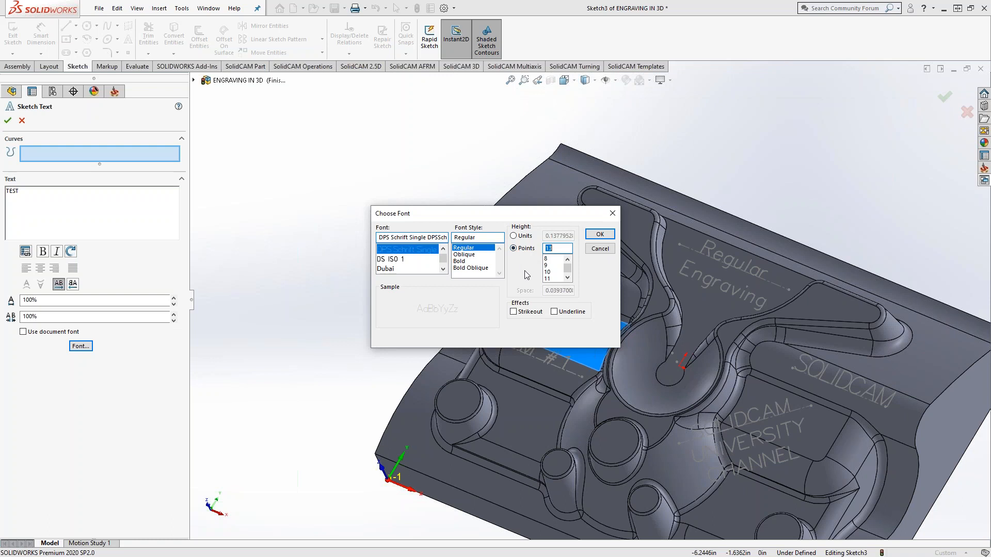
pyautogui.write('20')
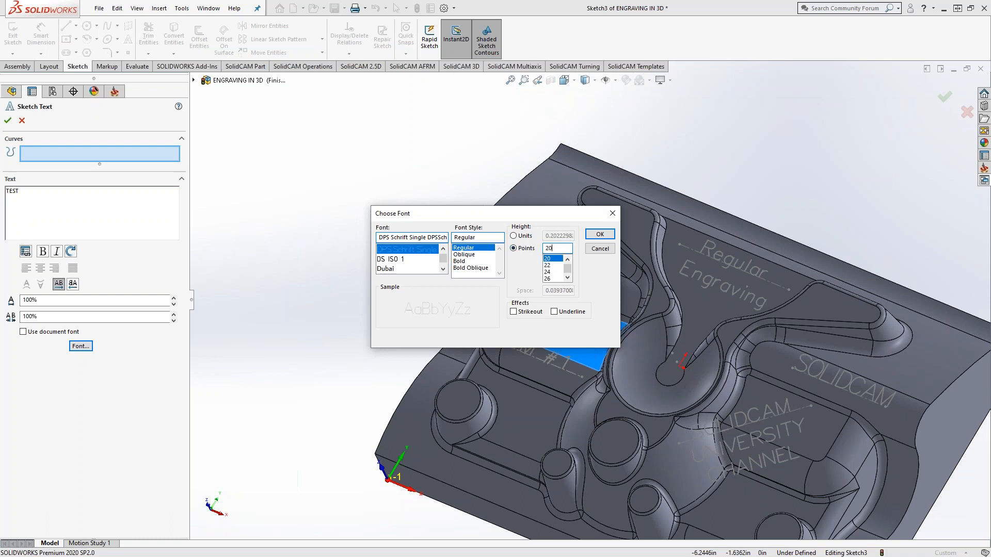
pyautogui.click(600, 234)
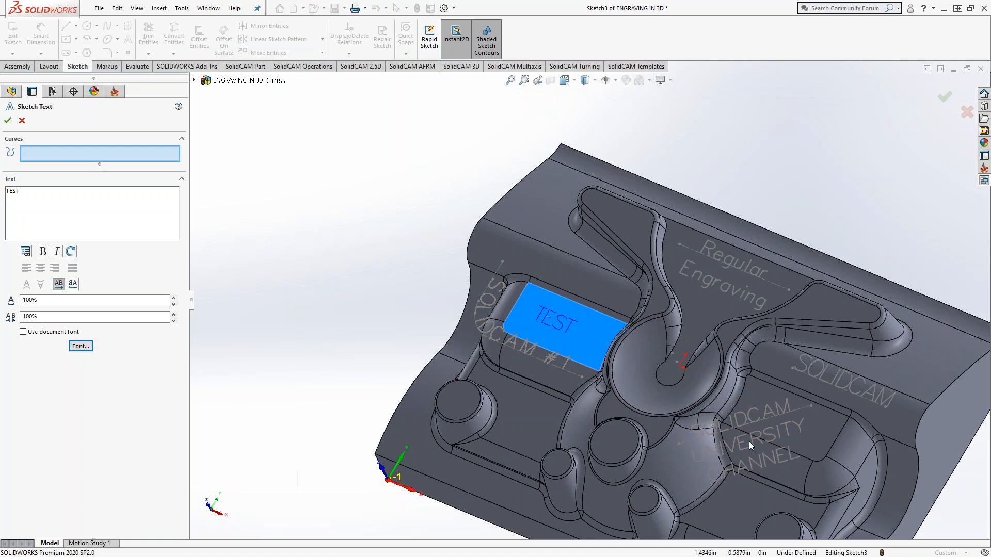
# Try the horizontal flip option on the "TEST" sketch text, and cancel the text and its sketch
pyautogui.moveTo(745, 447); pyautogui.dragTo(551, 338, button='middle')
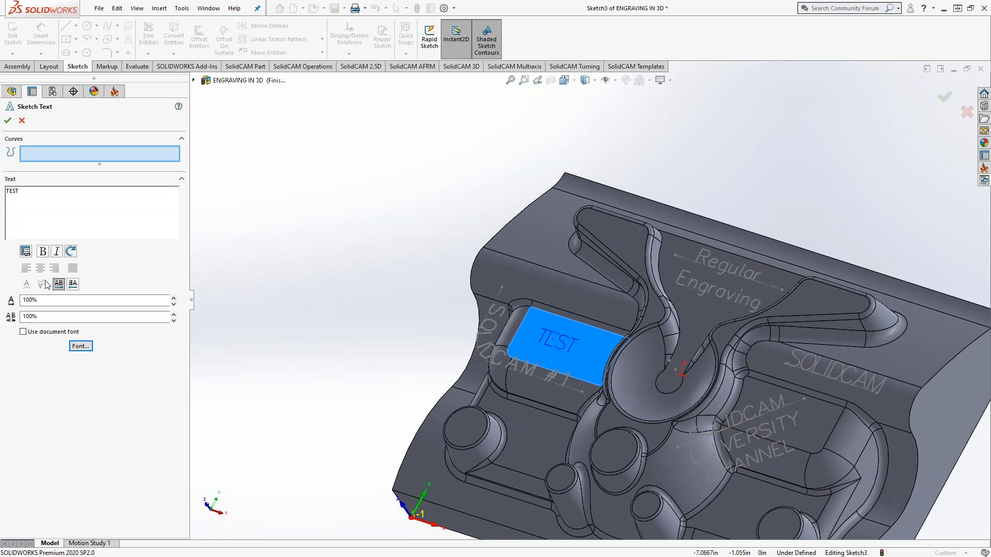
pyautogui.click(73, 284)
pyautogui.click(22, 121)
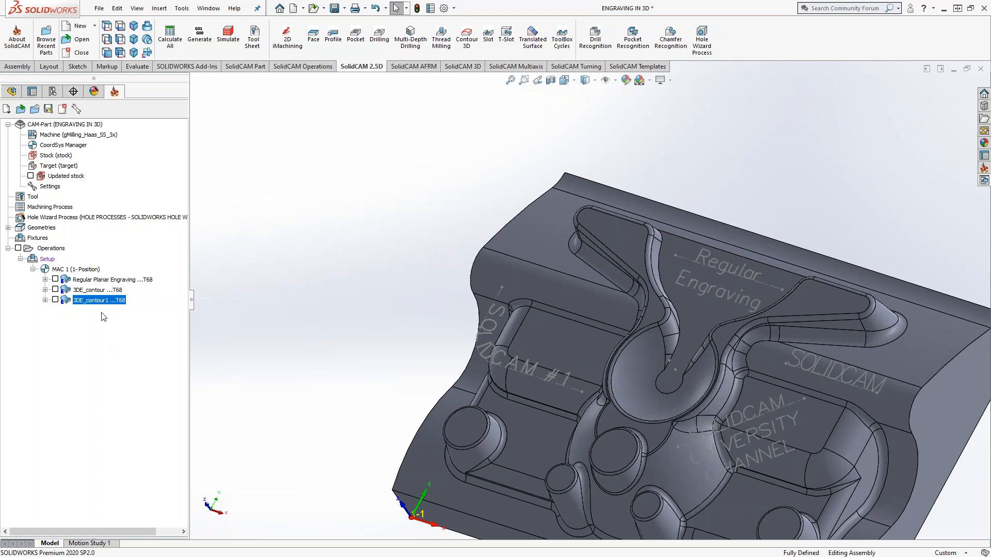
# Display the 3DE_contour toolpath, examine how it follows the curved face at the "SOLIDCAM" text, and hide it again
pyautogui.moveTo(515, 407); pyautogui.dragTo(602, 390, button='middle')
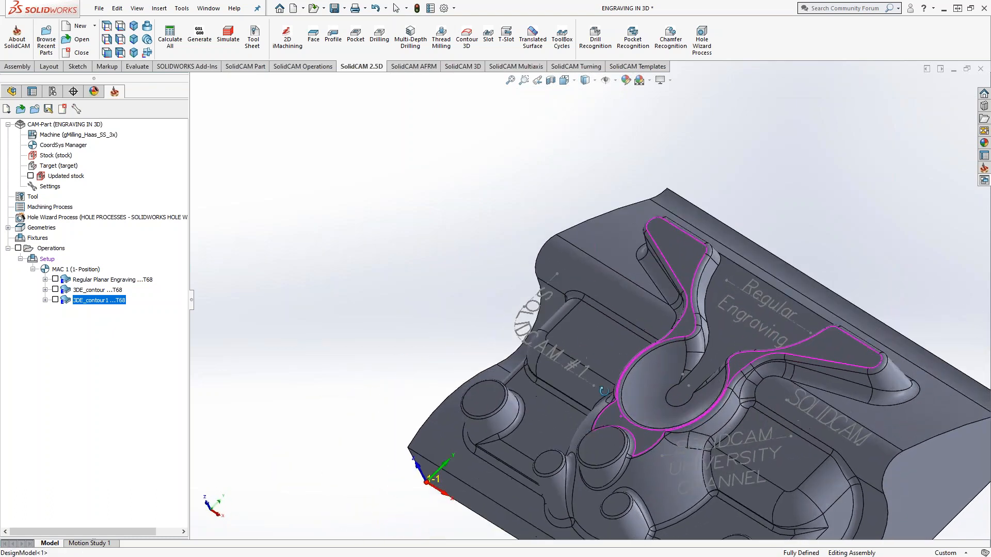
pyautogui.scroll(2, 718, 388)
pyautogui.scroll(-3, 717, 389)
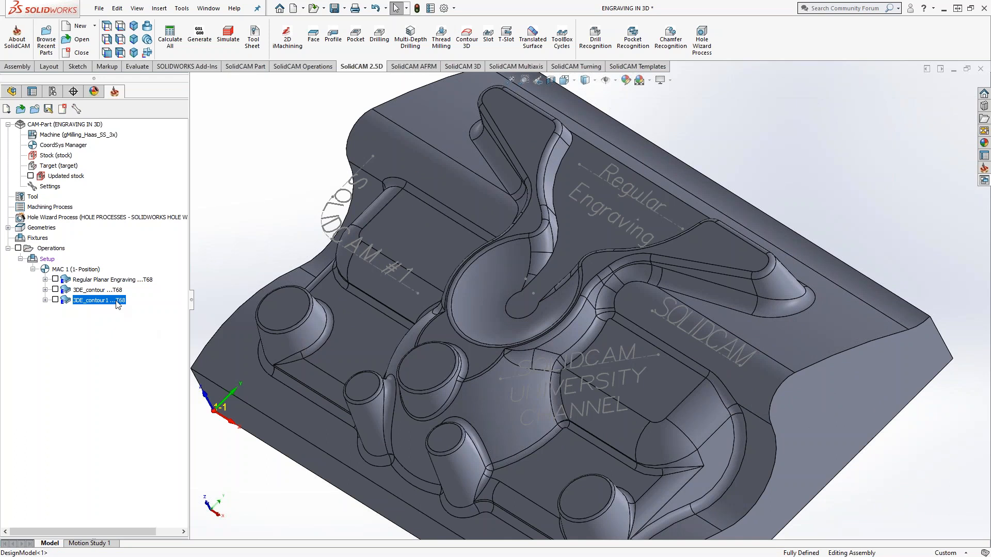
pyautogui.click(55, 289)
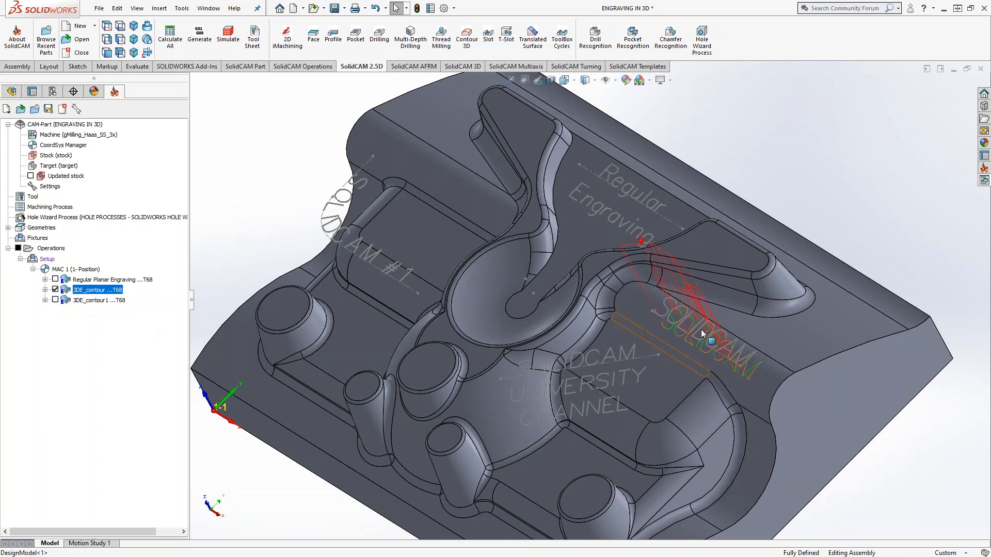
pyautogui.scroll(-5, 721, 345)
pyautogui.moveTo(721, 352); pyautogui.dragTo(706, 384, button='middle')
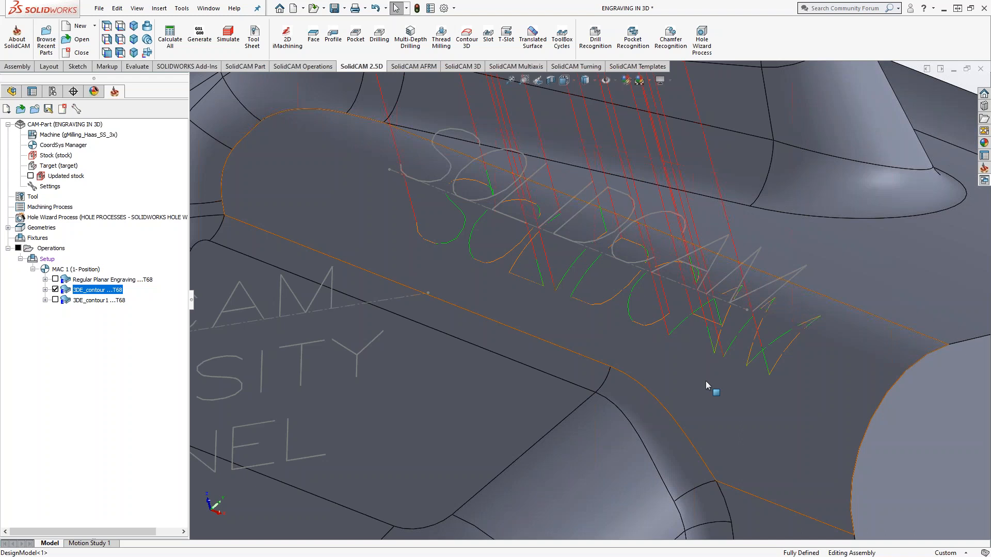
pyautogui.click(55, 290)
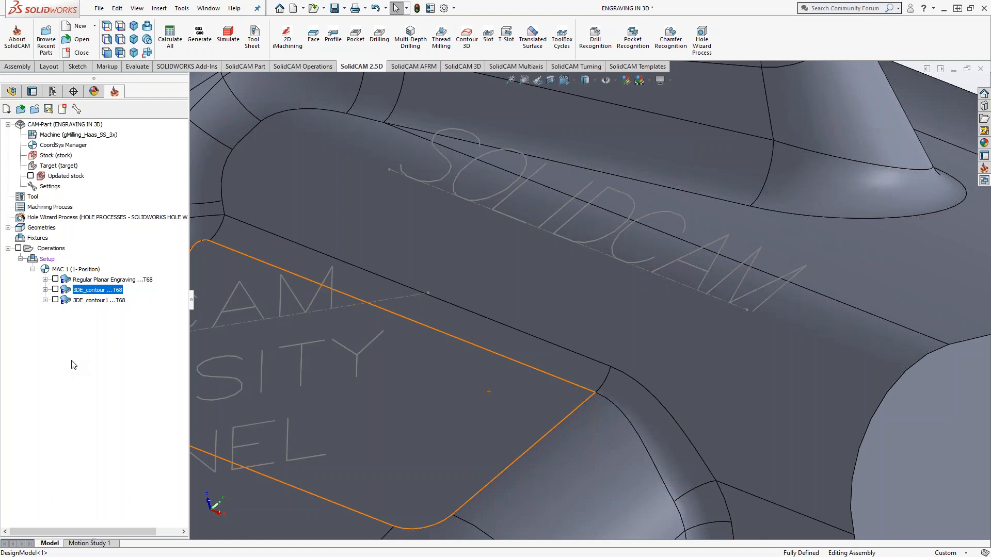
# Open the 3DE_contour operation and review its available engraving technologies, keeping 3D Engraving
pyautogui.doubleClick(83, 290)
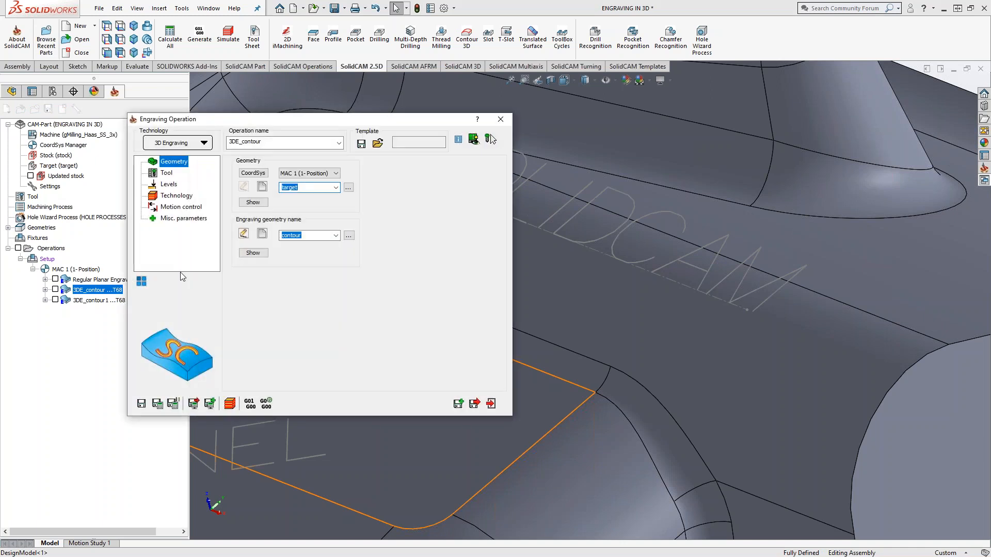
pyautogui.click(205, 144)
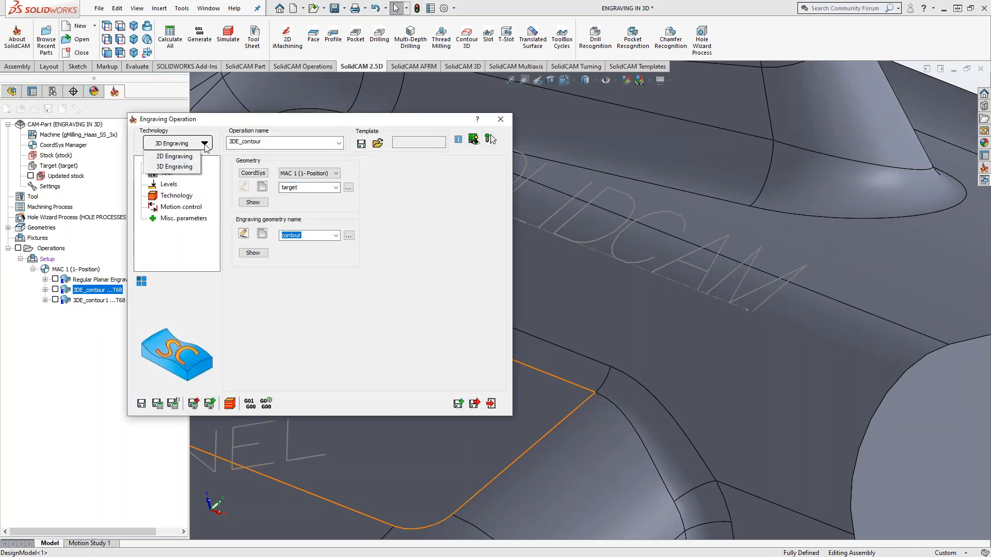
pyautogui.click(336, 305)
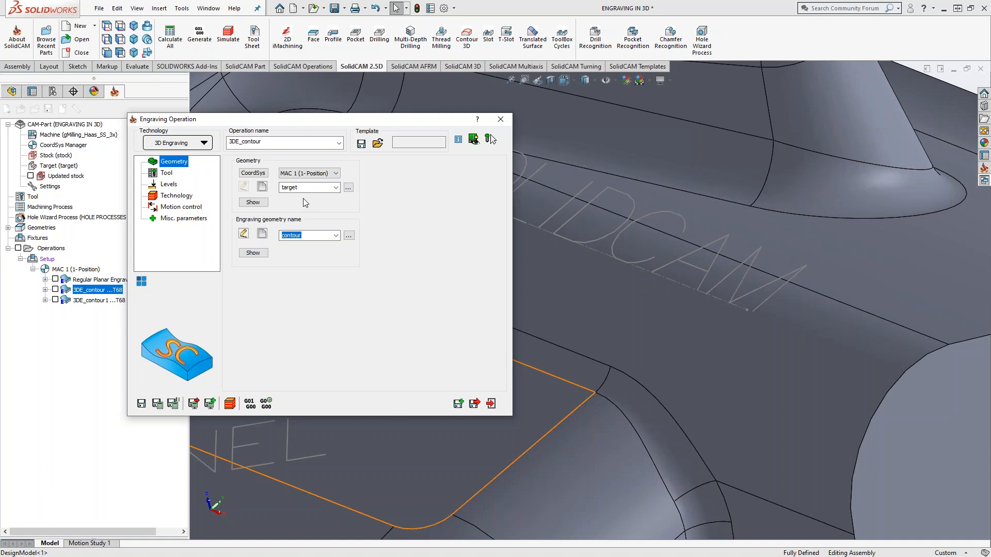
# Show the target geometry of the 3DE_contour operation, return from the preview, and close the operation
pyautogui.click(262, 203)
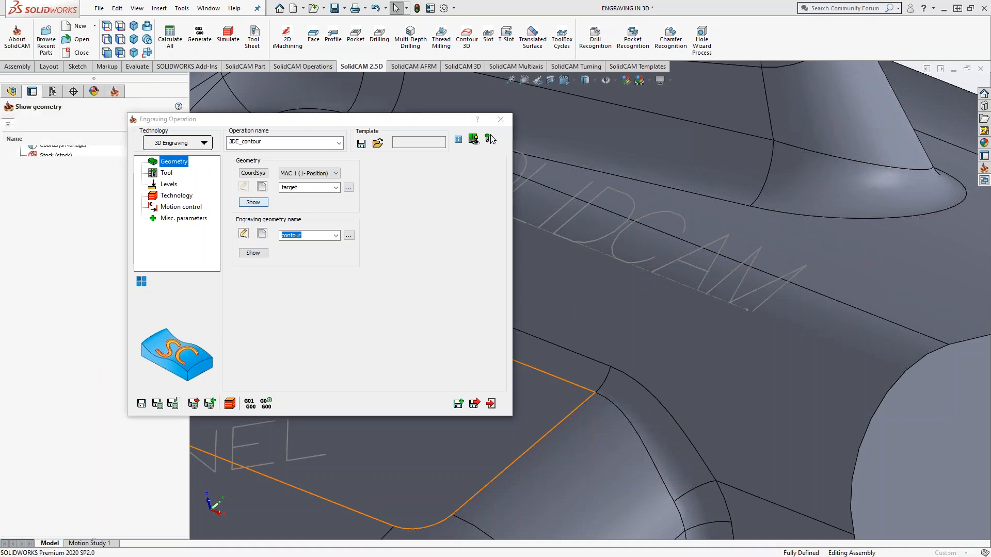
pyautogui.click(8, 120)
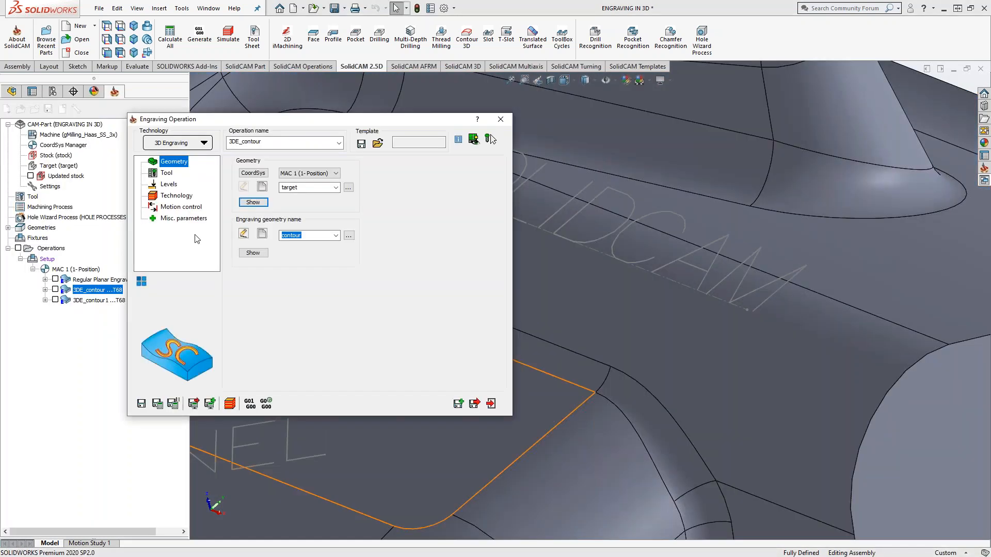
pyautogui.click(491, 403)
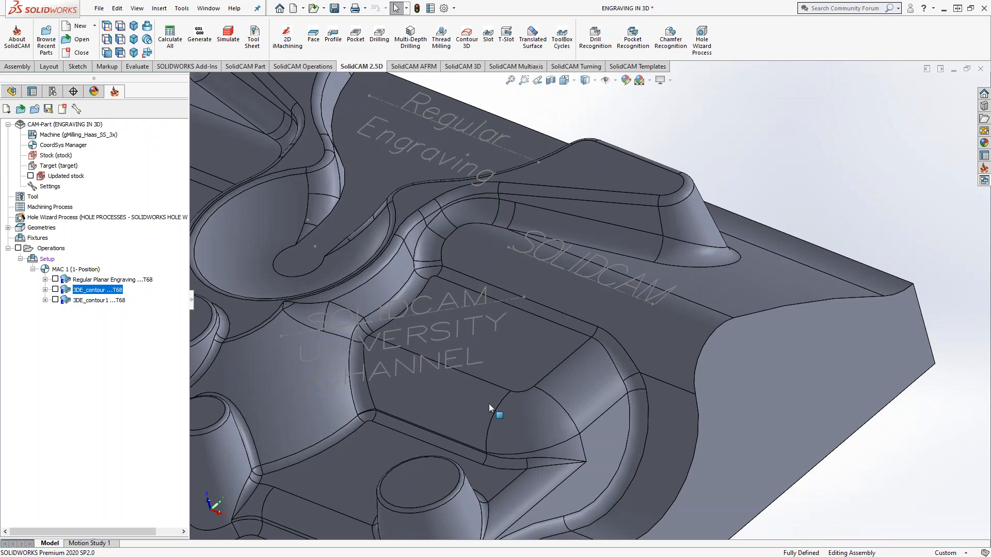
# Display the 3DE_contour1 toolpath and examine it on the "SOLIDCAM UNIVERSITY CHANNEL" text at an angle and from the top view
pyautogui.click(56, 300)
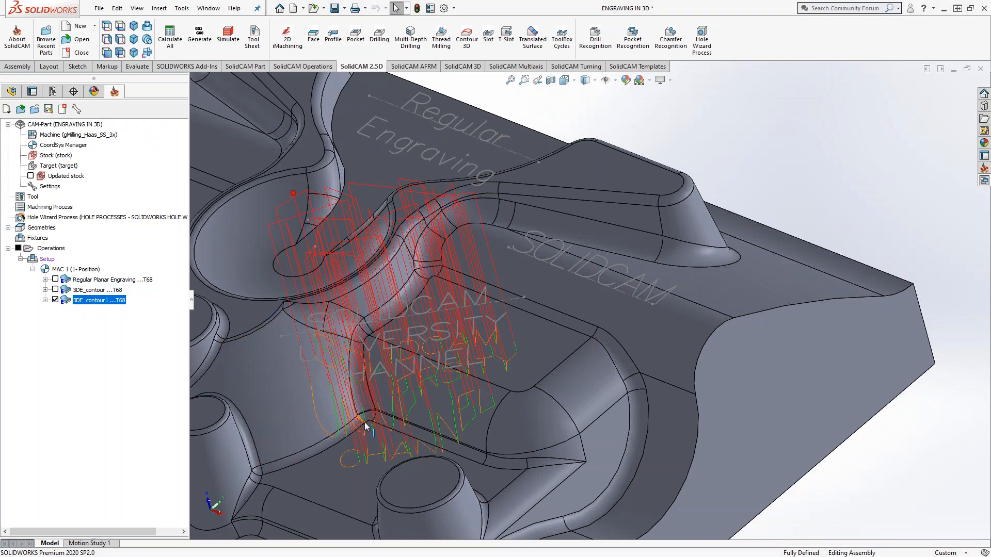
pyautogui.moveTo(400, 425); pyautogui.dragTo(452, 395, button='middle')
pyautogui.scroll(-4, 432, 422)
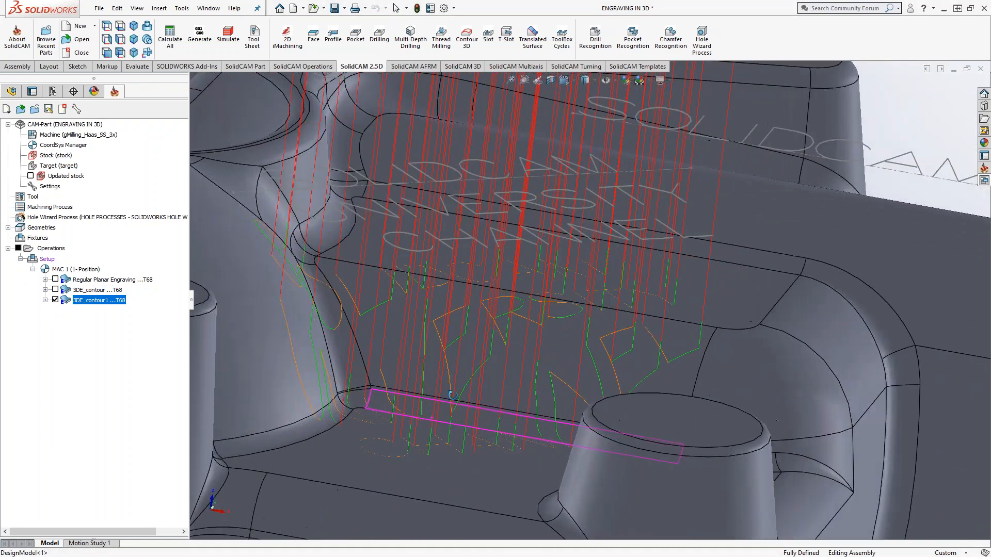
pyautogui.click(661, 417)
pyautogui.rightClick(661, 417)
pyautogui.click(732, 212)
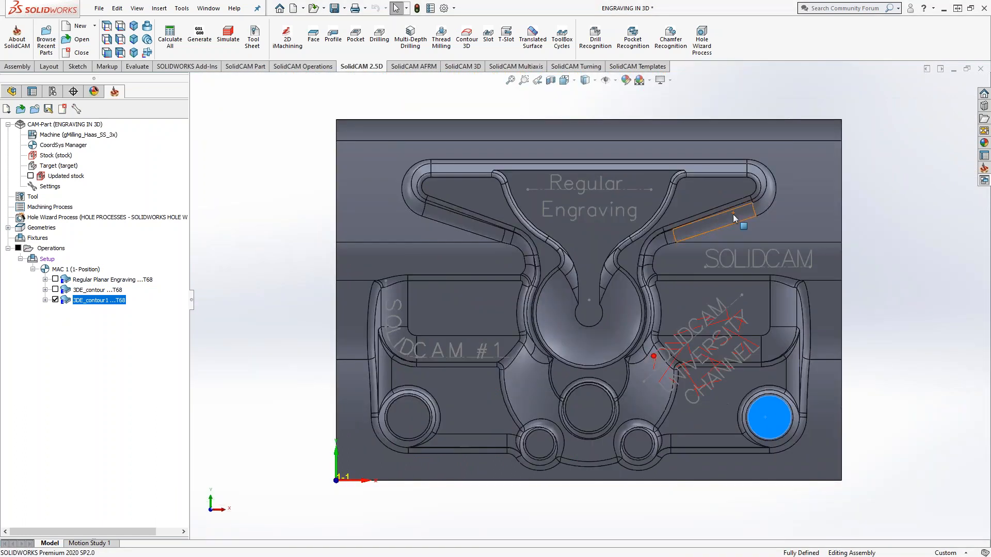
pyautogui.scroll(-5, 705, 371)
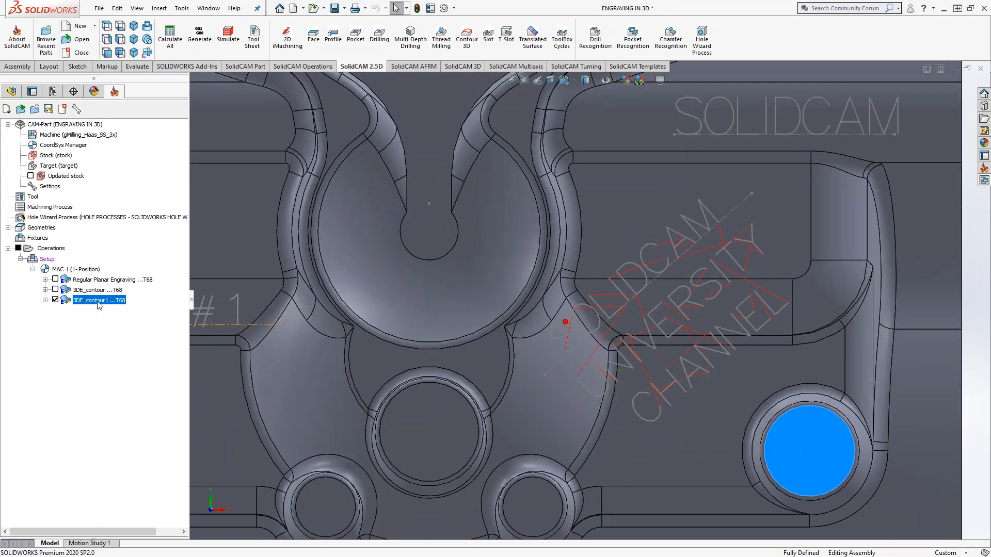
# Simulate the 3DE_contour1 operation in SolidVerify, running the engraving to its end
pyautogui.rightClick(95, 302)
pyautogui.click(127, 193)
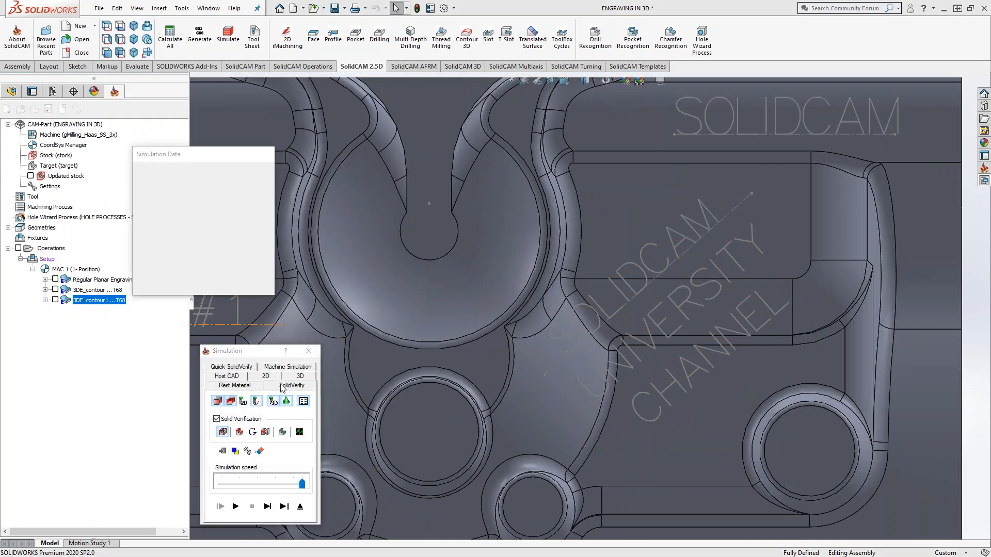
pyautogui.click(283, 389)
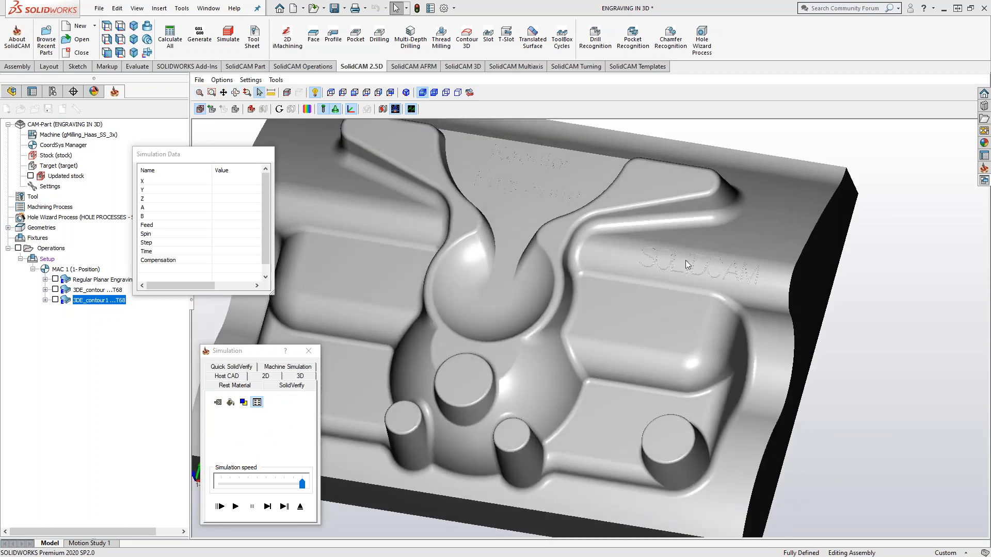
pyautogui.scroll(5, 707, 268)
pyautogui.scroll(-5, 667, 400)
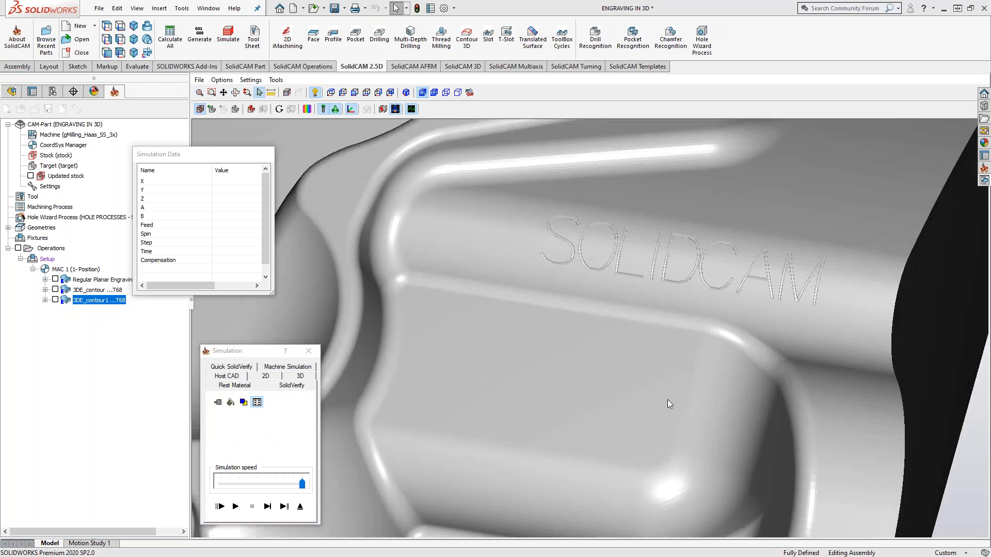
pyautogui.click(236, 506)
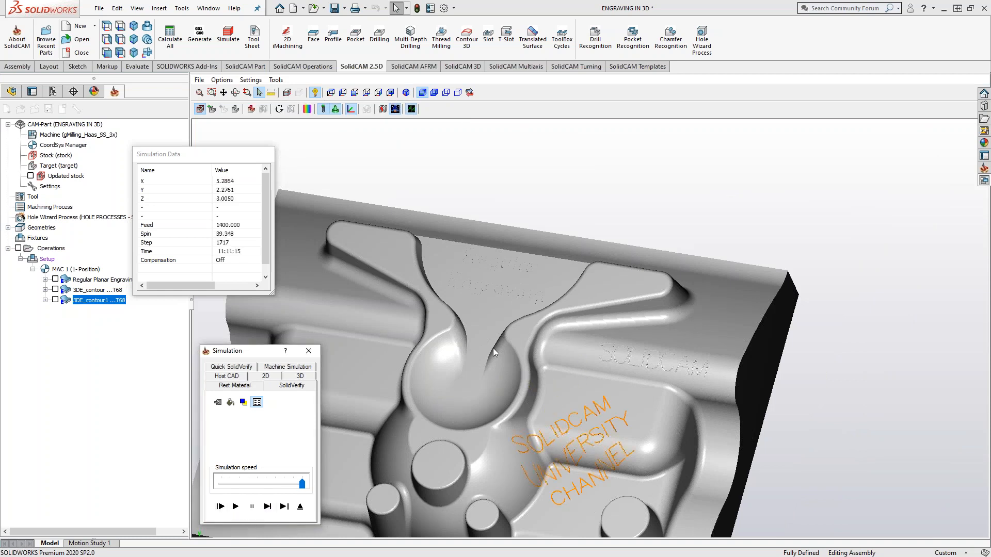
# Inspect the simulated "SOLIDCAM UNIVERSITY CHANNEL" engraving from the top and at an angle, exit the simulation, and hide the 3DE_contour1 toolpath
pyautogui.click(331, 92)
pyautogui.scroll(5, 670, 375)
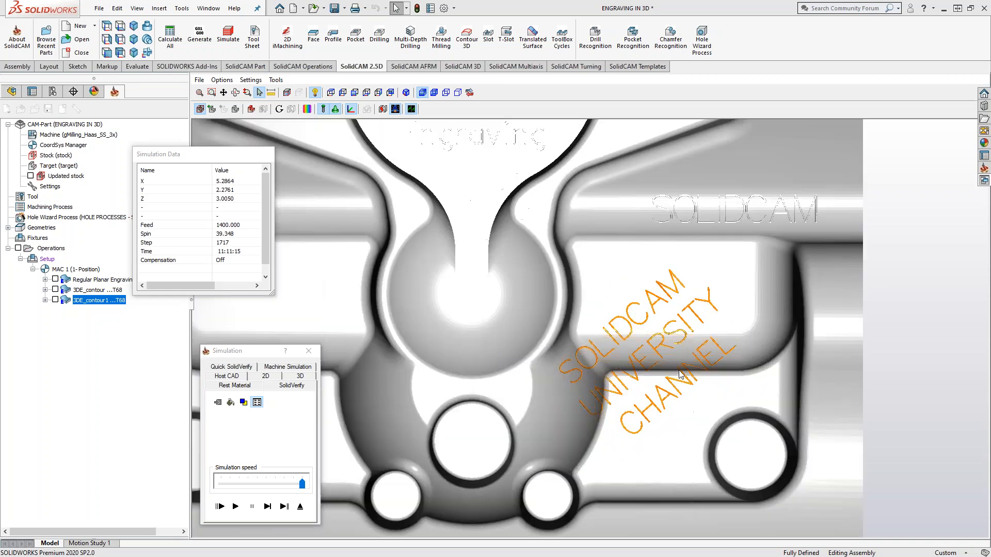
pyautogui.scroll(3, 679, 374)
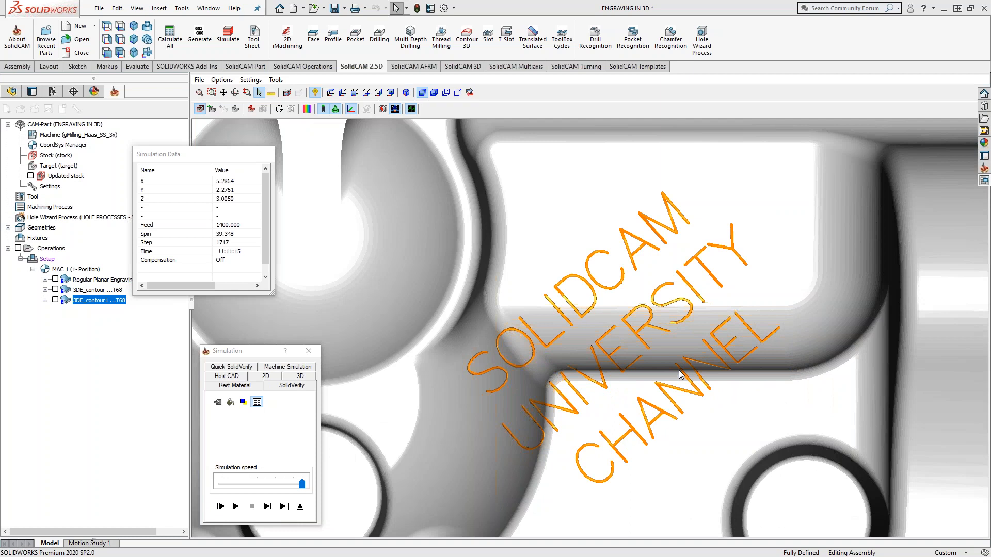
pyautogui.moveTo(654, 426); pyautogui.dragTo(632, 392, button='middle')
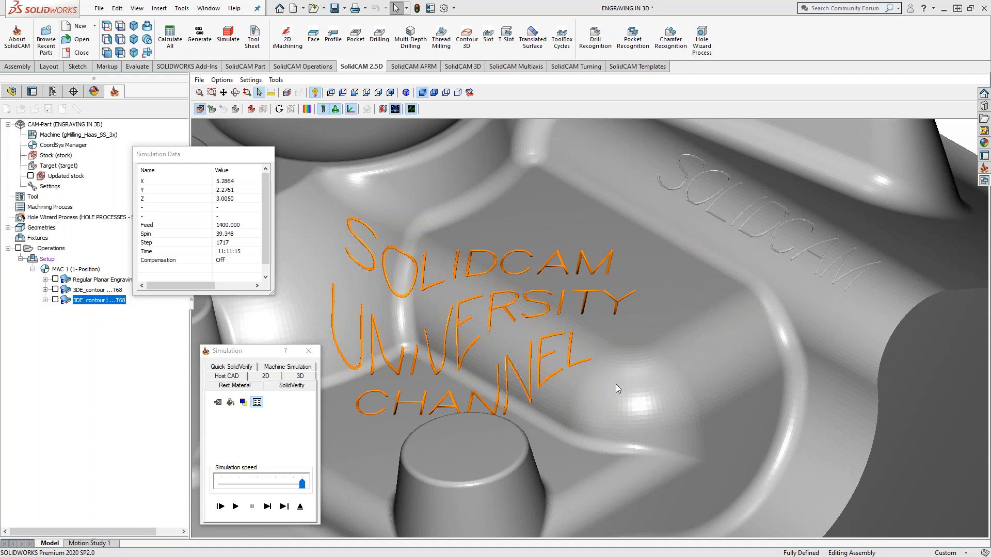
pyautogui.scroll(6, 563, 378)
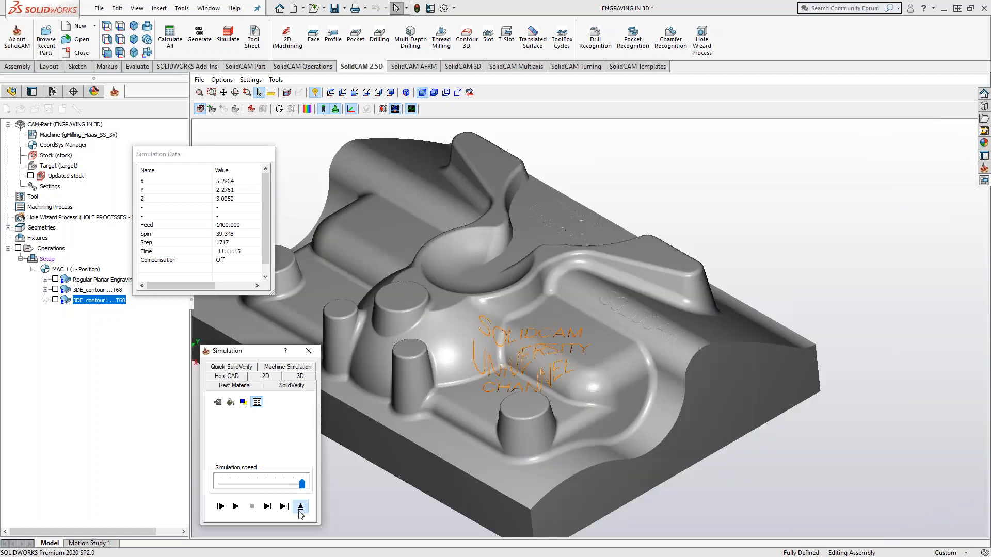
pyautogui.click(299, 511)
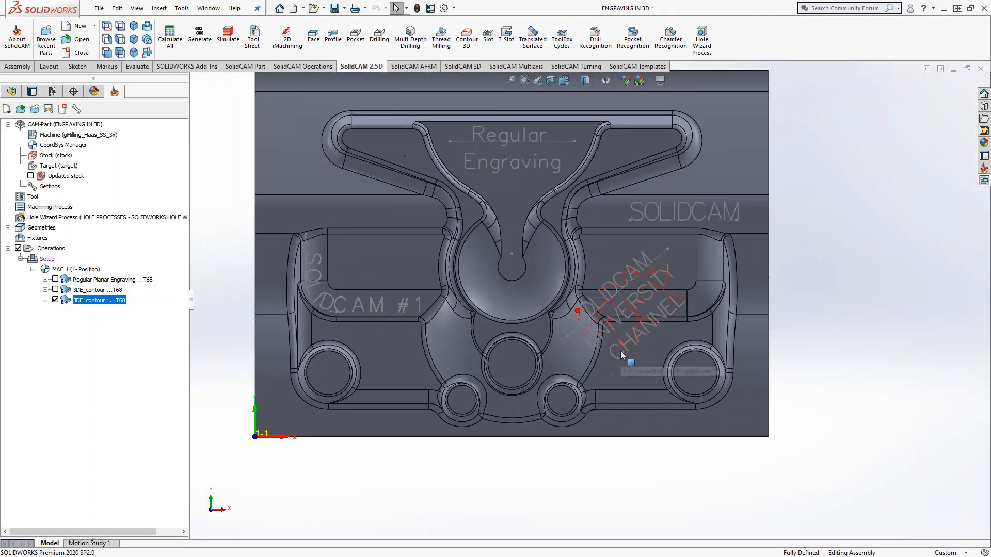
pyautogui.click(55, 300)
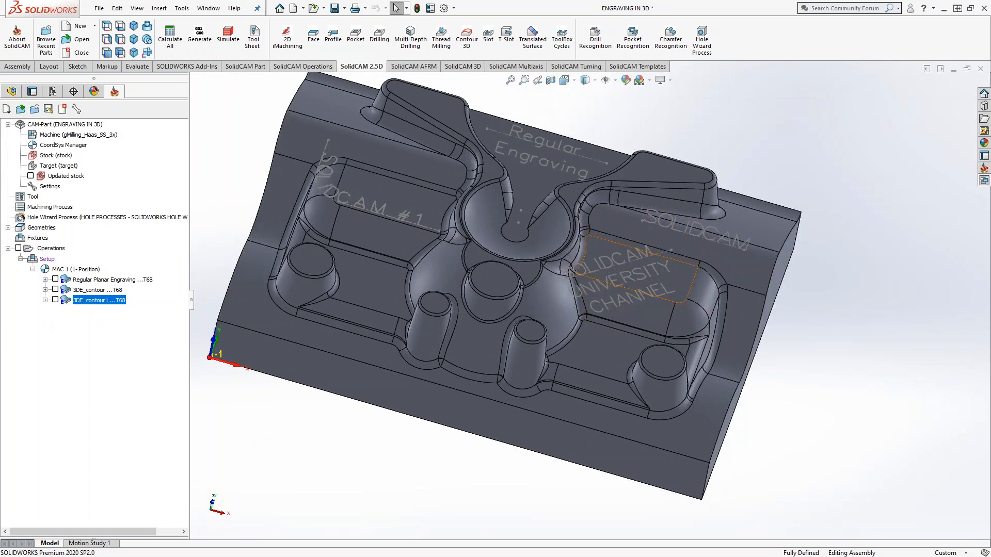
# Add a new milling engraving operation after 3DE_contour1
pyautogui.moveTo(617, 299); pyautogui.dragTo(709, 356, button='middle')
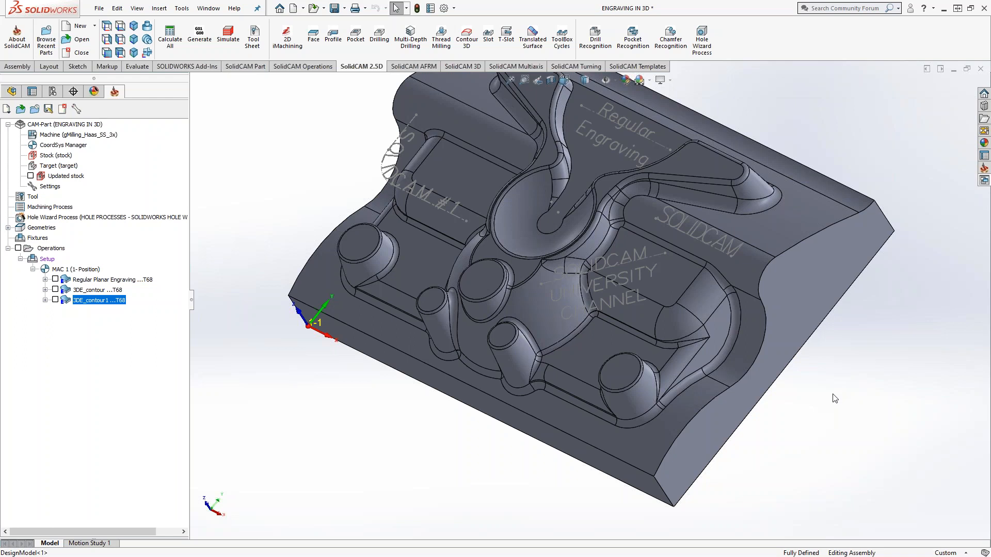
pyautogui.rightClick(93, 304)
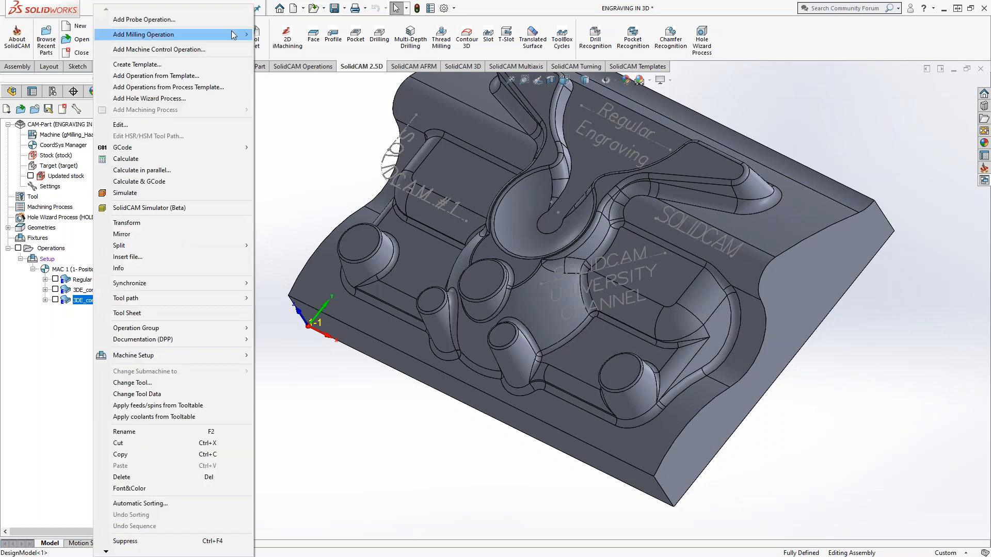
pyautogui.moveTo(238, 34)
pyautogui.click(302, 187)
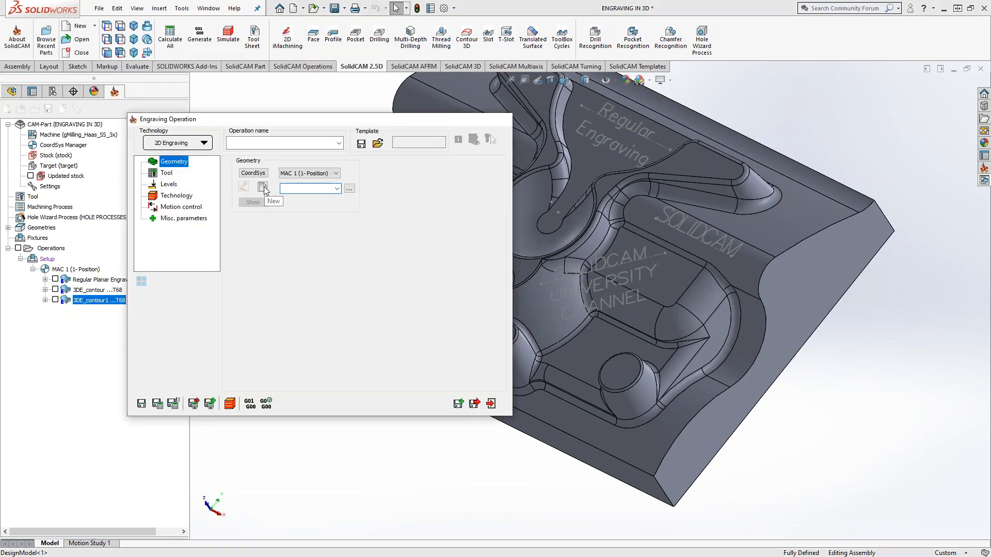
# Define a new engraving geometry by multi-chain text selection of the curved "SOLIDCAM #1" sketch text
pyautogui.click(264, 187)
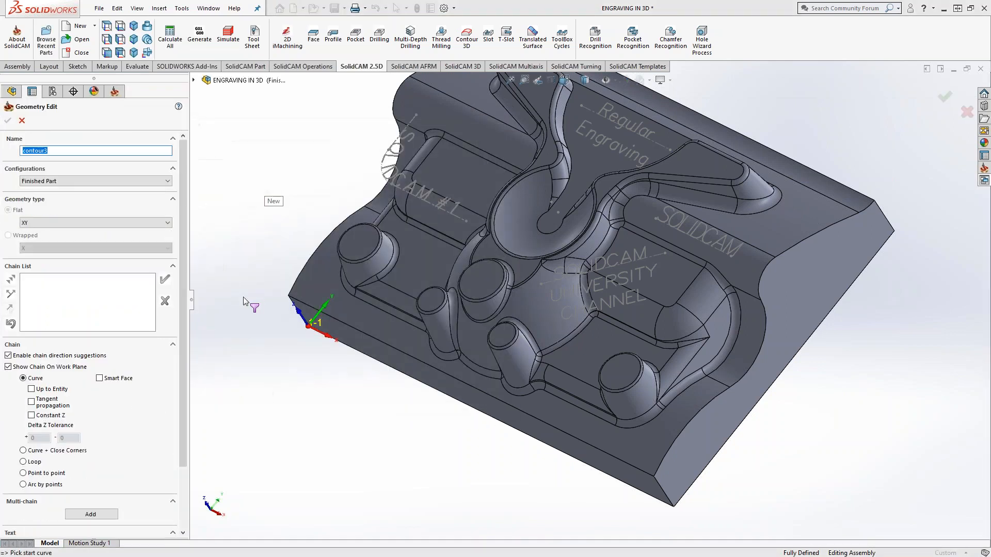
pyautogui.click(73, 515)
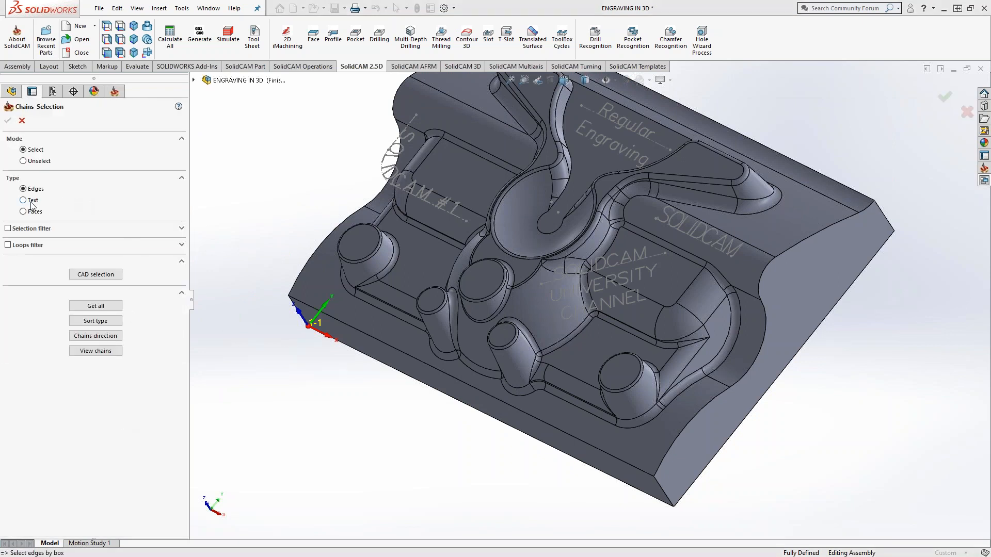
pyautogui.click(31, 202)
pyautogui.click(413, 191)
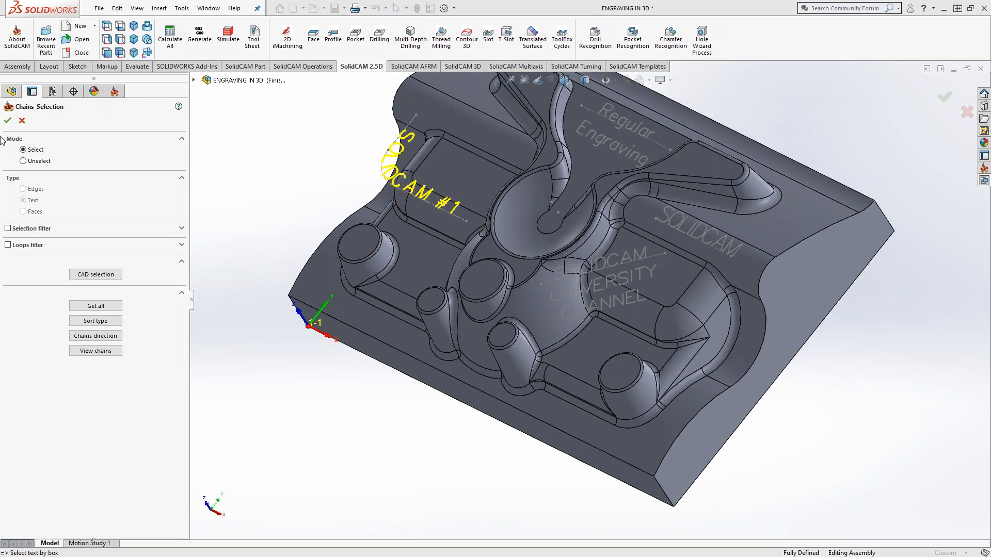
pyautogui.click(8, 120)
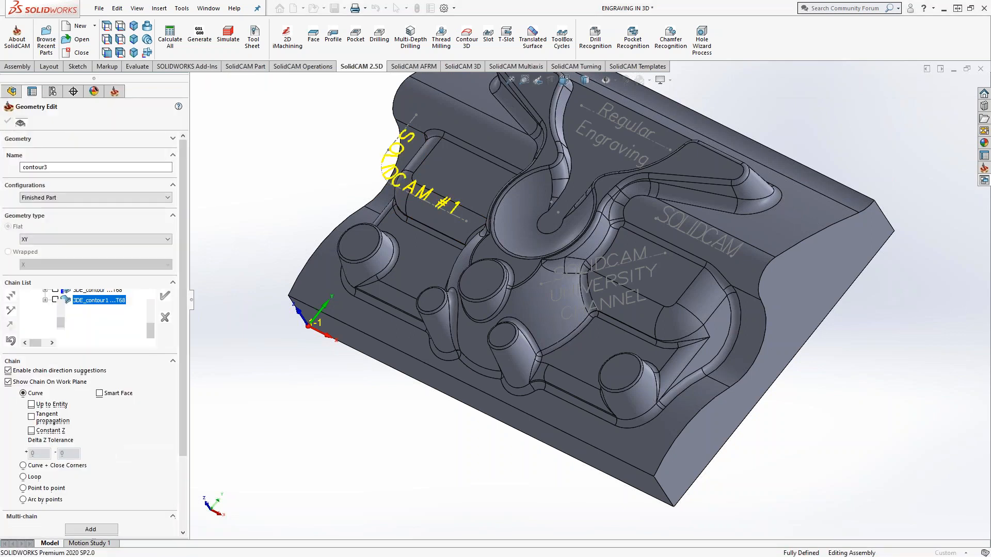
pyautogui.click(9, 122)
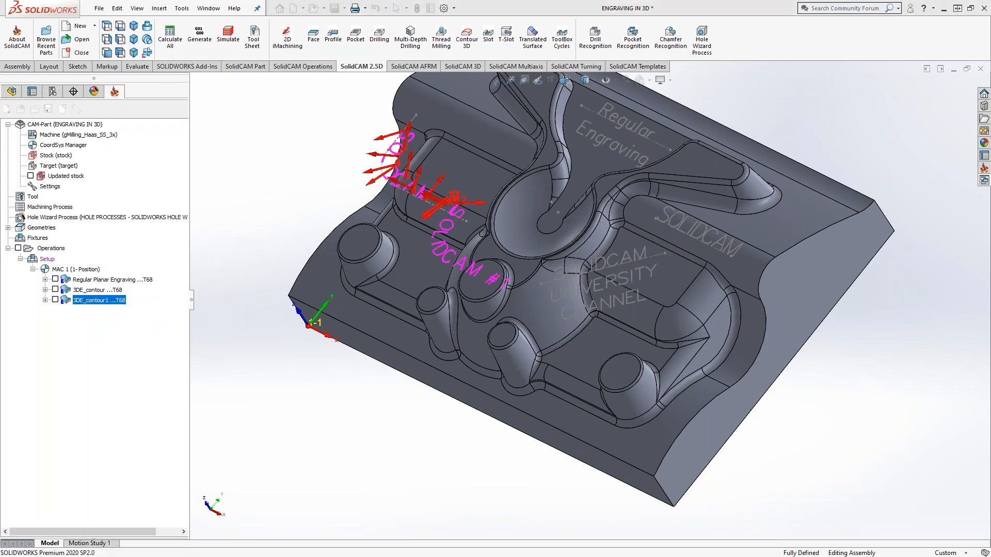
# Switch the new operation's technology to 3D Engraving and move its dialog clear of the "SOLIDCAM #1" text
pyautogui.click(182, 144)
pyautogui.click(175, 168)
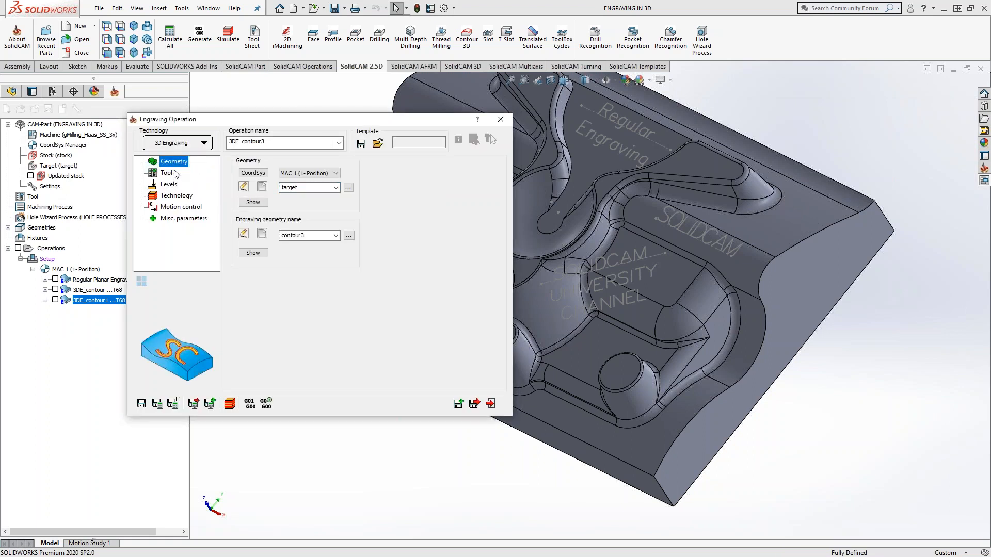
pyautogui.moveTo(330, 126); pyautogui.dragTo(206, 125)
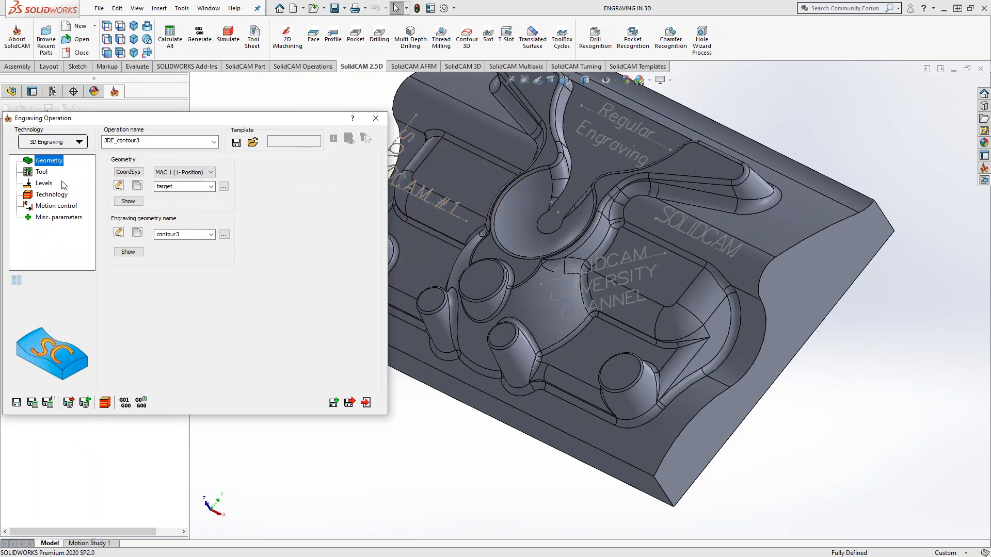
# Create a new Engraving tool with its default dimensions, assign it to the 3D engraving operation, and check the tool preview
pyautogui.click(43, 172)
pyautogui.click(187, 323)
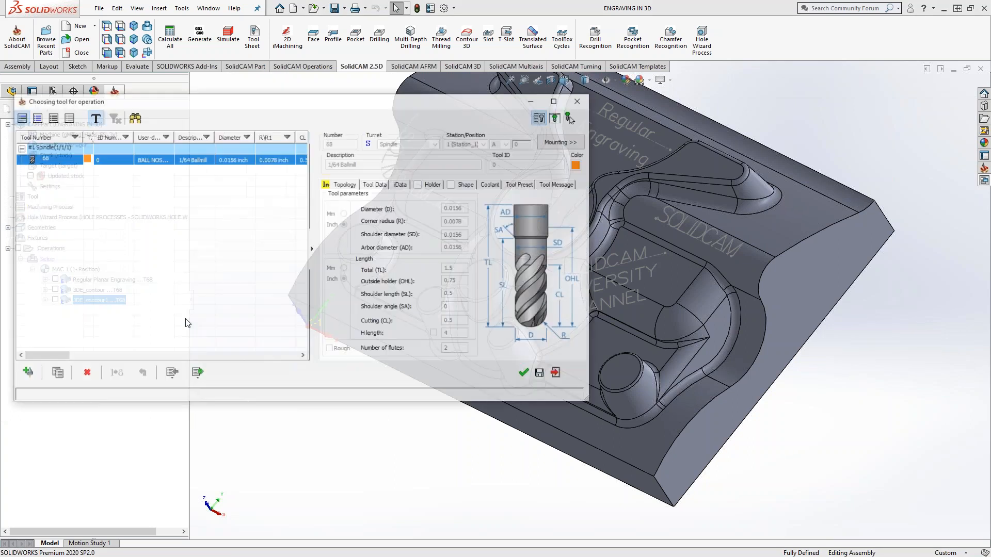
pyautogui.click(28, 373)
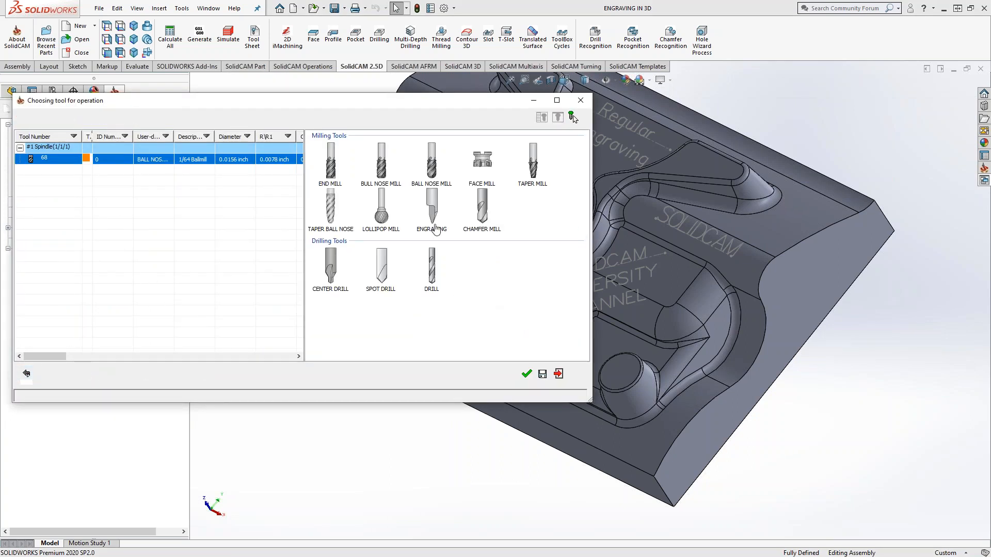
pyautogui.click(435, 221)
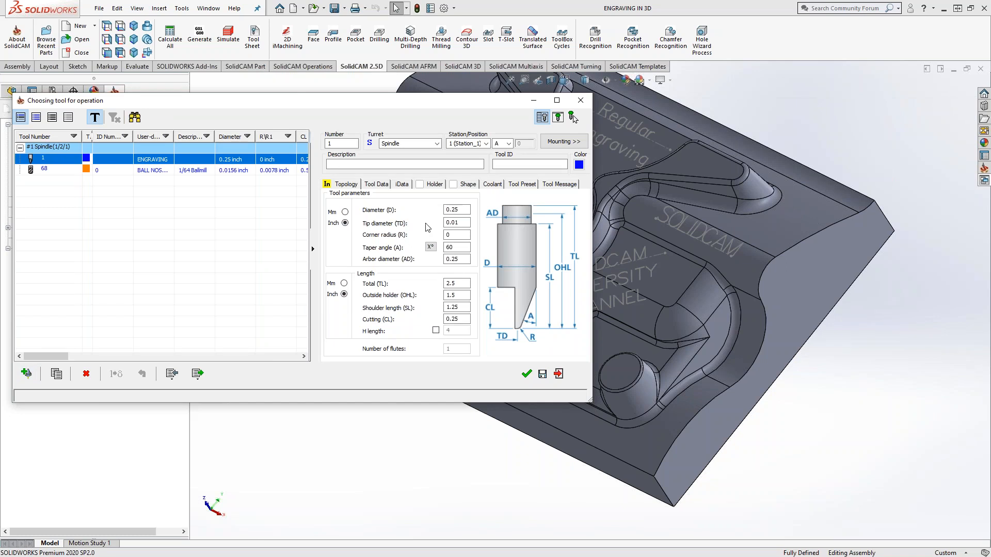
pyautogui.click(526, 375)
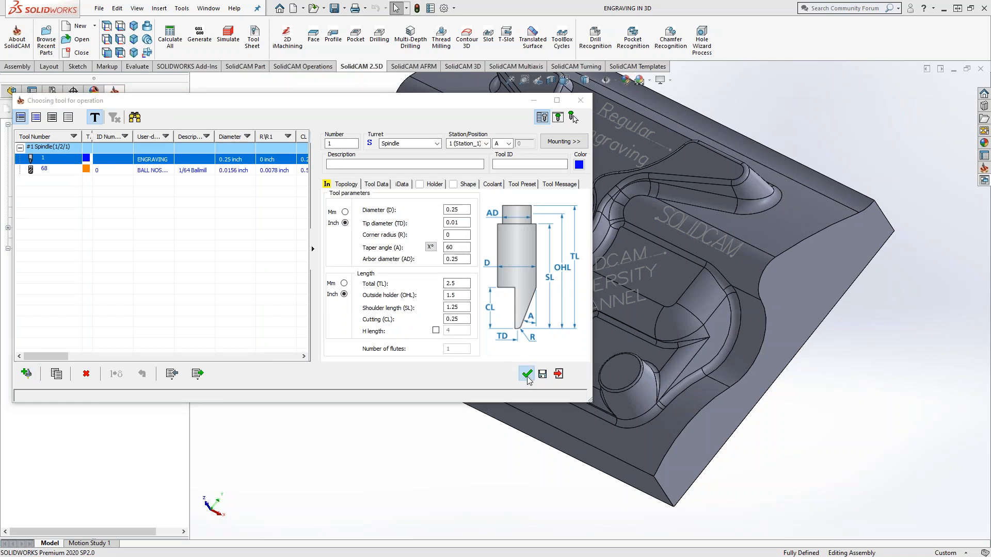
pyautogui.scroll(2, 56, 370)
pyautogui.scroll(2, 52, 355)
pyautogui.moveTo(51, 358); pyautogui.dragTo(36, 327, button='middle')
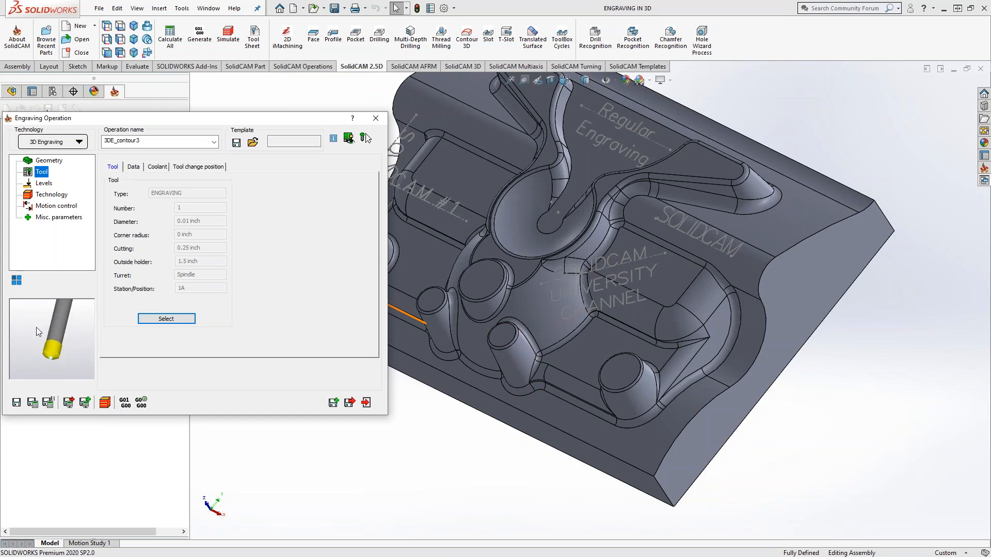
# Set the upper level to 1.5 from the flat face under the "SOLIDCAM #1" text and the engraving depth to 0.002
pyautogui.click(43, 183)
pyautogui.click(197, 244)
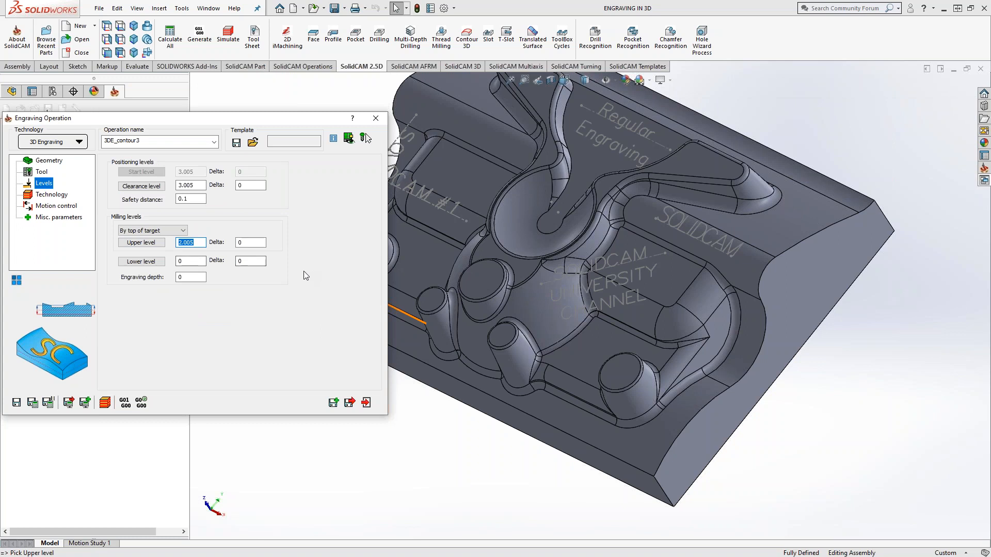
pyautogui.click(435, 234)
pyautogui.moveTo(434, 234); pyautogui.dragTo(417, 211, button='middle')
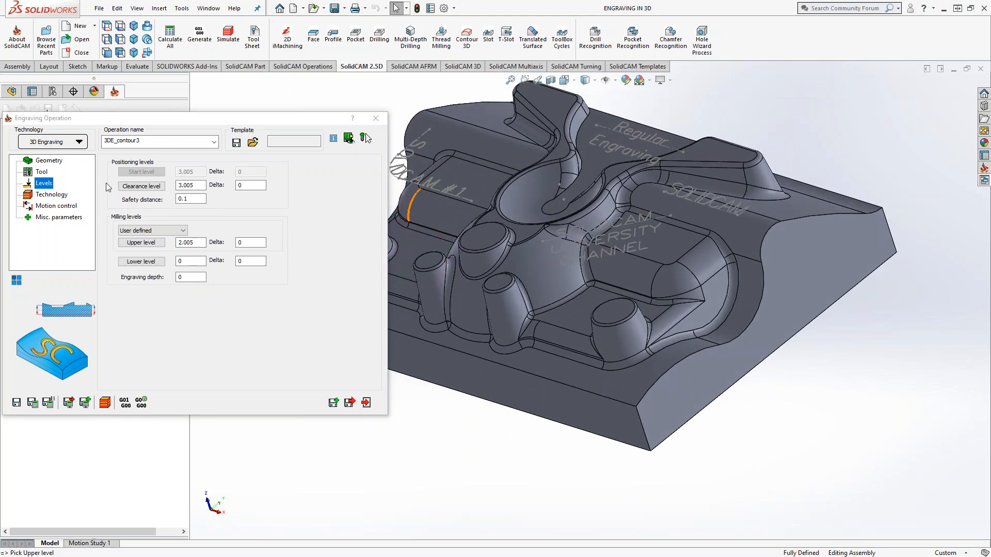
pyautogui.scroll(-2, 435, 219)
pyautogui.scroll(-1, 435, 219)
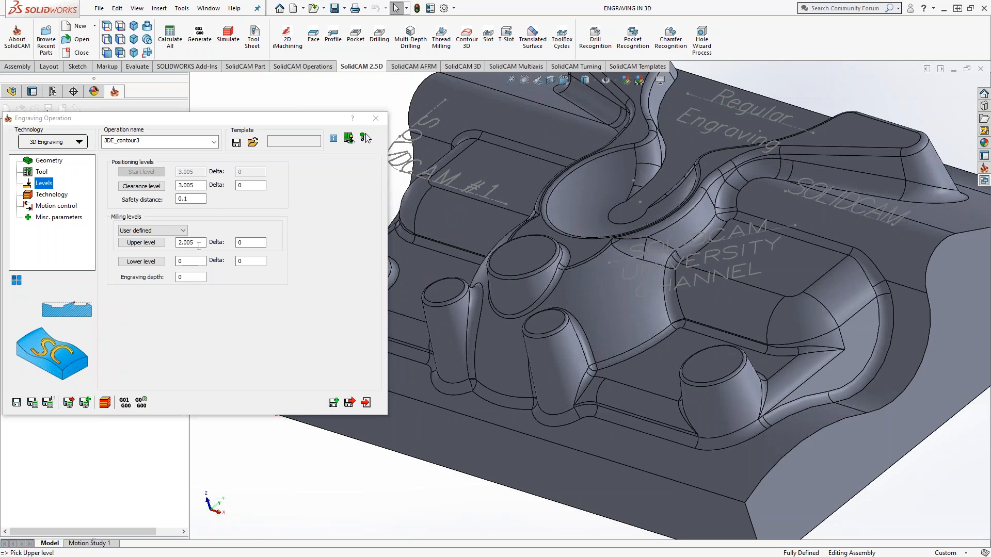
pyautogui.click(198, 242)
pyautogui.click(514, 192)
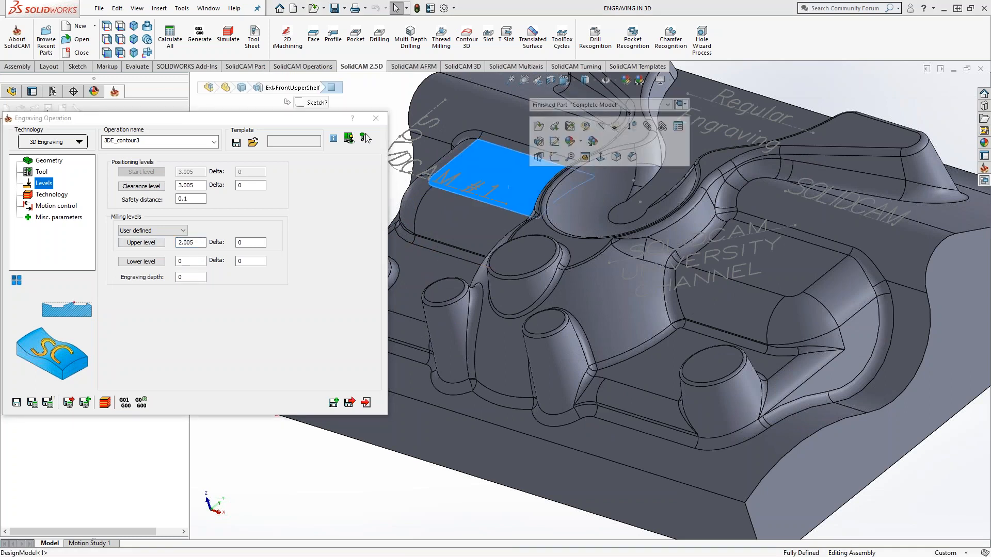
pyautogui.click(190, 261)
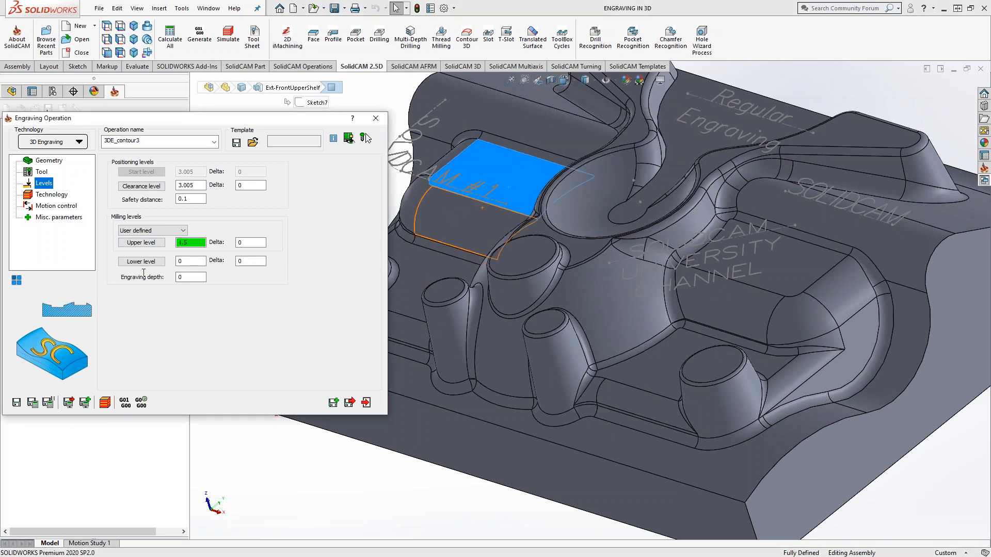
pyautogui.click(186, 278)
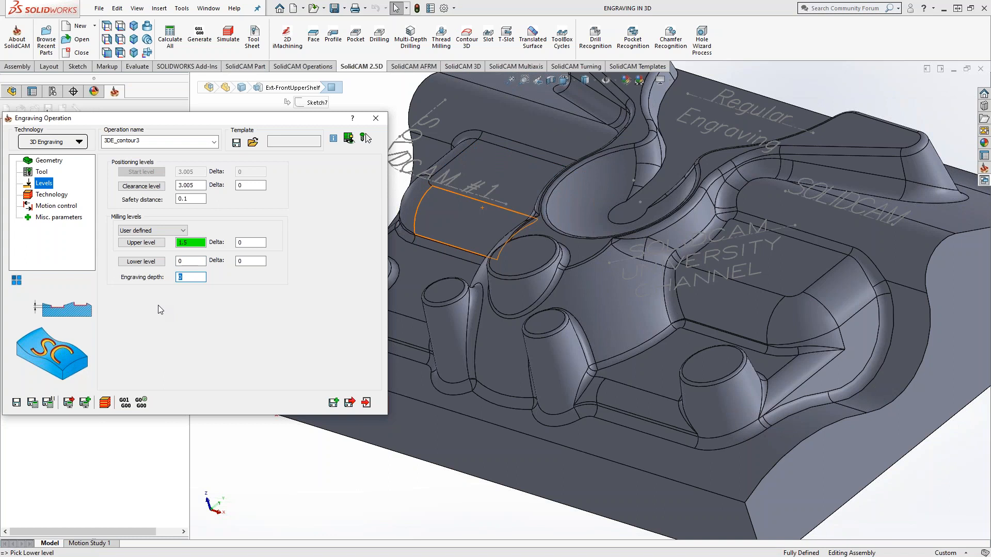
pyautogui.write('.002')
# Set the tool side to Center for the engraving and check it against the chains in the geometry modification
pyautogui.click(51, 195)
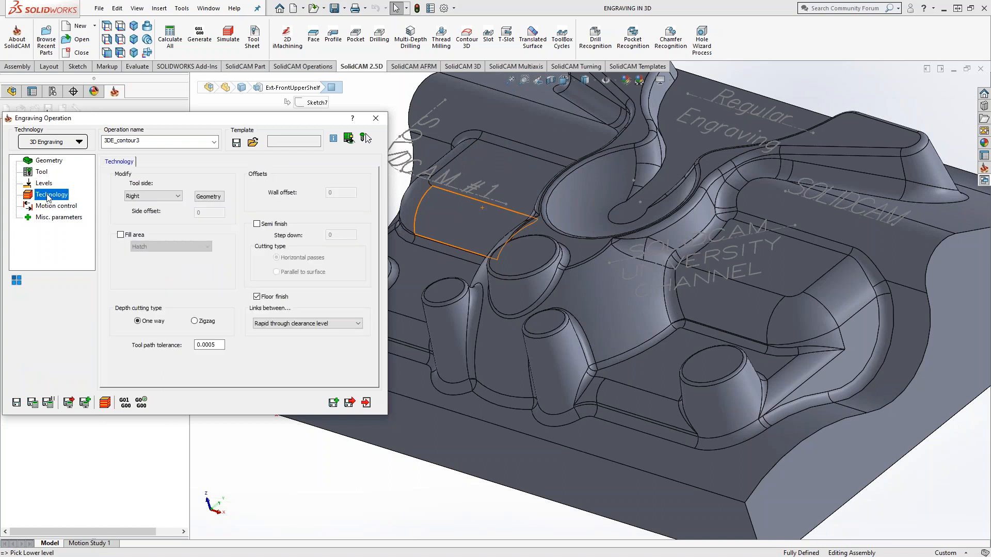
pyautogui.click(166, 201)
pyautogui.click(141, 219)
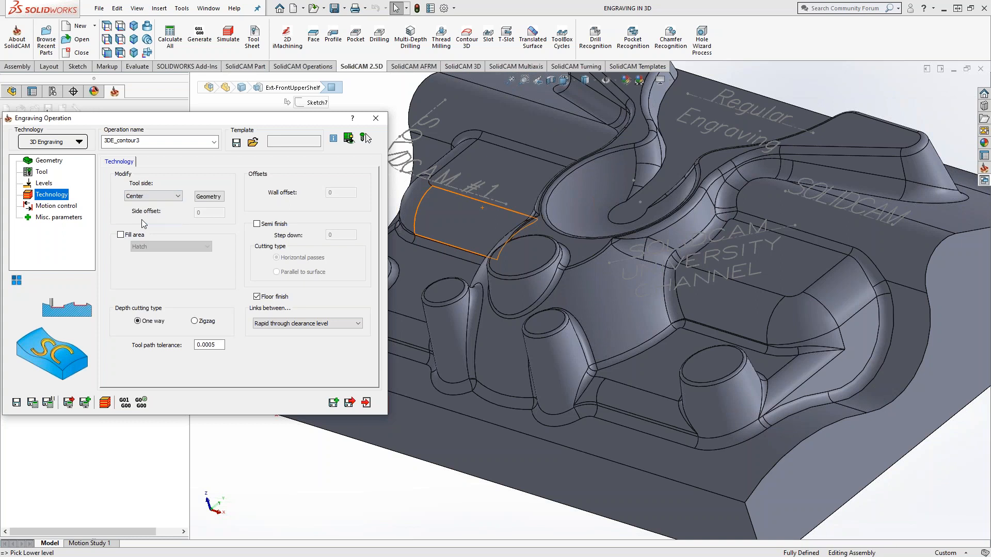
pyautogui.click(209, 197)
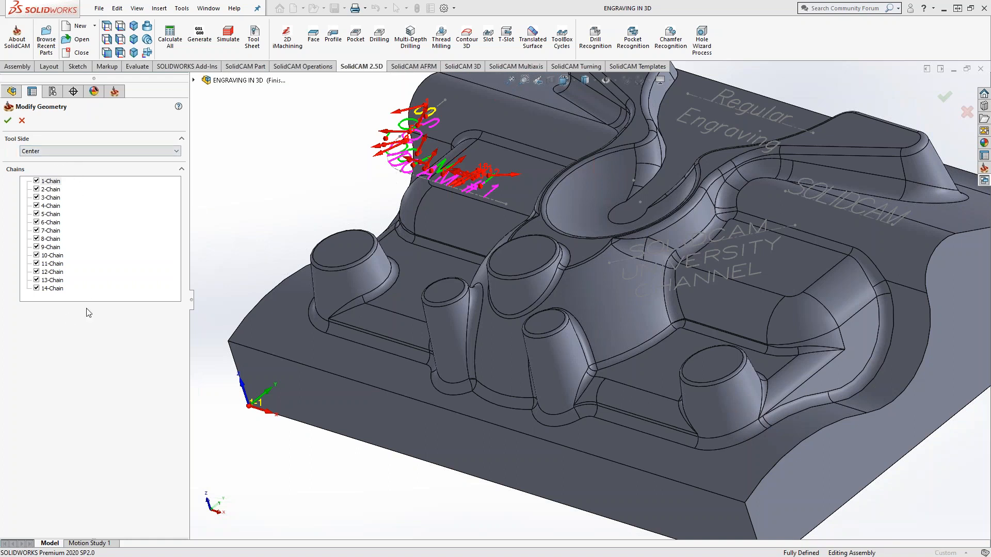
pyautogui.click(112, 151)
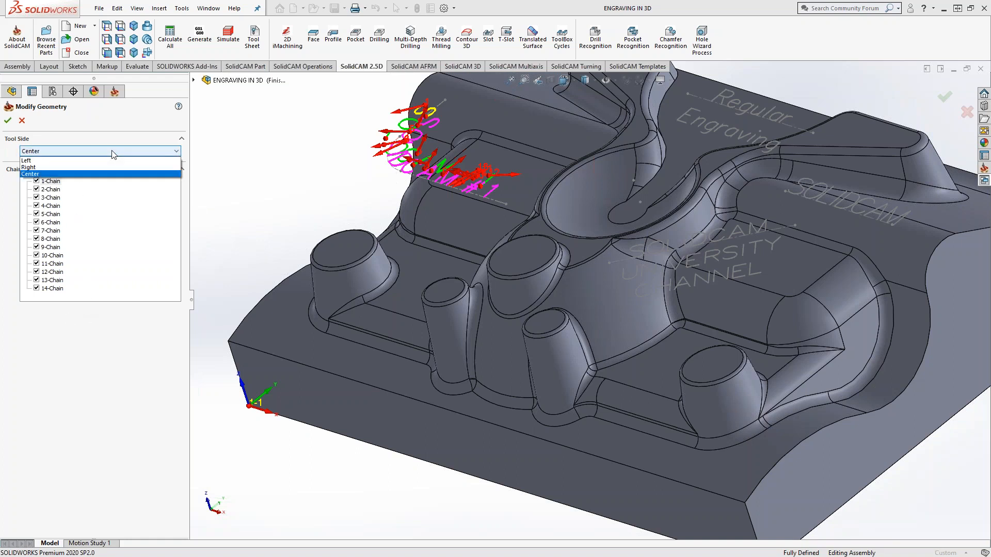
pyautogui.click(113, 152)
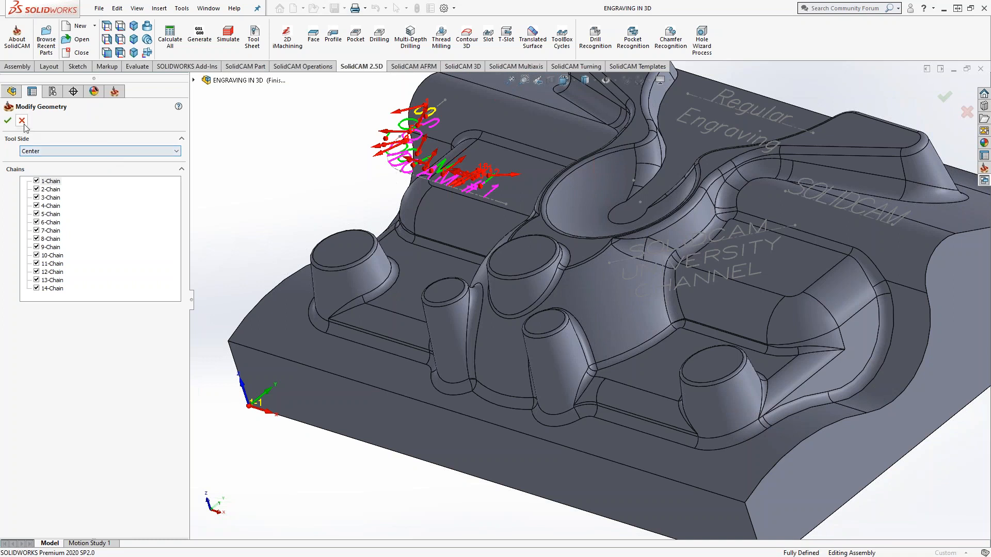
pyautogui.click(7, 120)
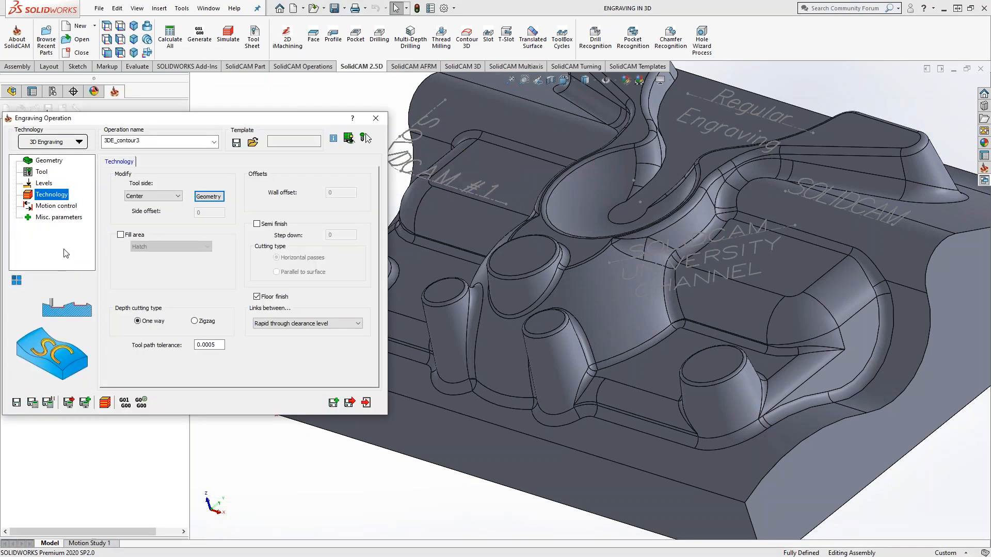
# Save and calculate the 3D engraving operation, and inspect the toolpath around the "SOLIDCAM #1" text
pyautogui.click(33, 403)
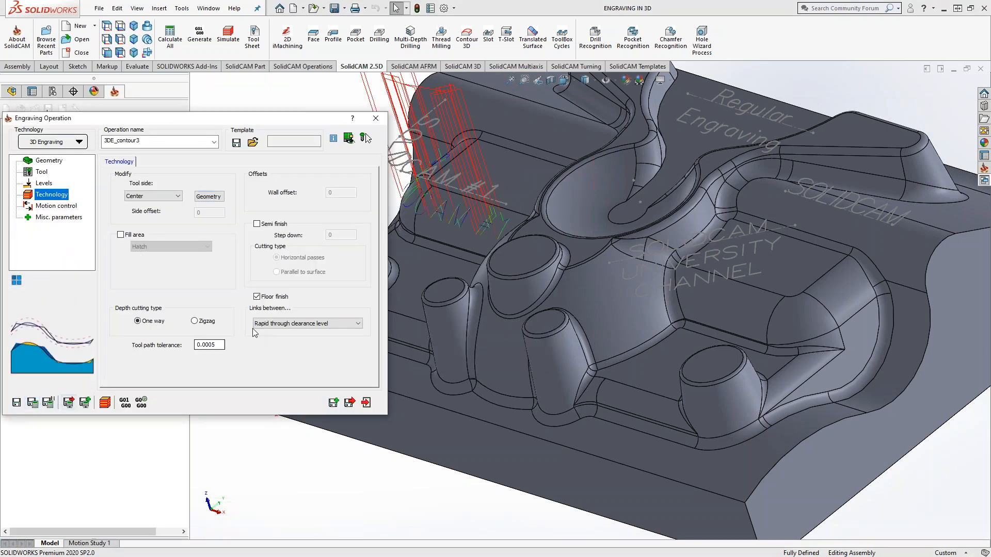
pyautogui.scroll(-1, 444, 224)
pyautogui.moveTo(445, 227); pyautogui.dragTo(481, 227, button='middle')
pyautogui.scroll(4, 483, 233)
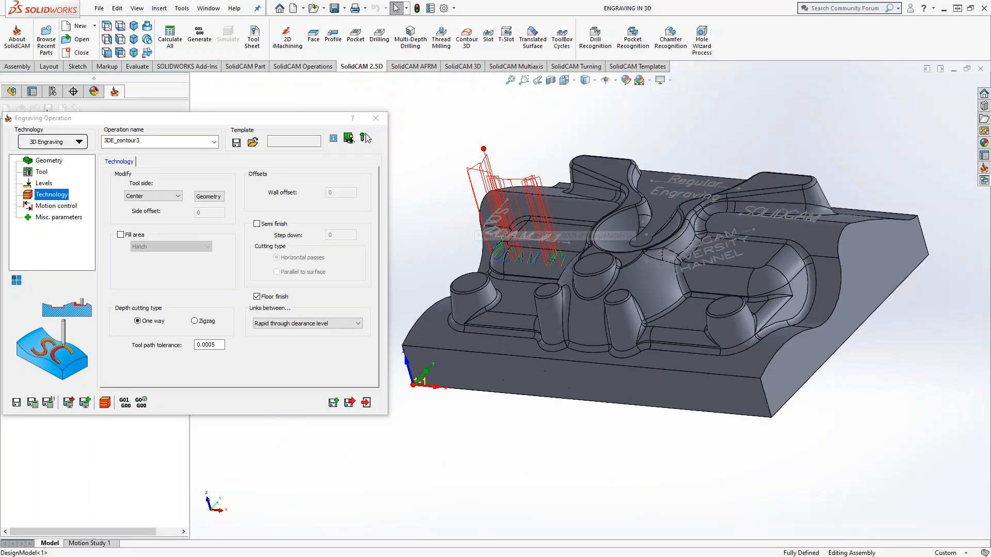
pyautogui.scroll(-4, 498, 253)
pyautogui.moveTo(514, 269); pyautogui.dragTo(558, 279, button='middle')
# Run a SolidVerify simulation of the operation with the engraving tool, inspect the cut letters up close, and exit the simulation
pyautogui.click(104, 403)
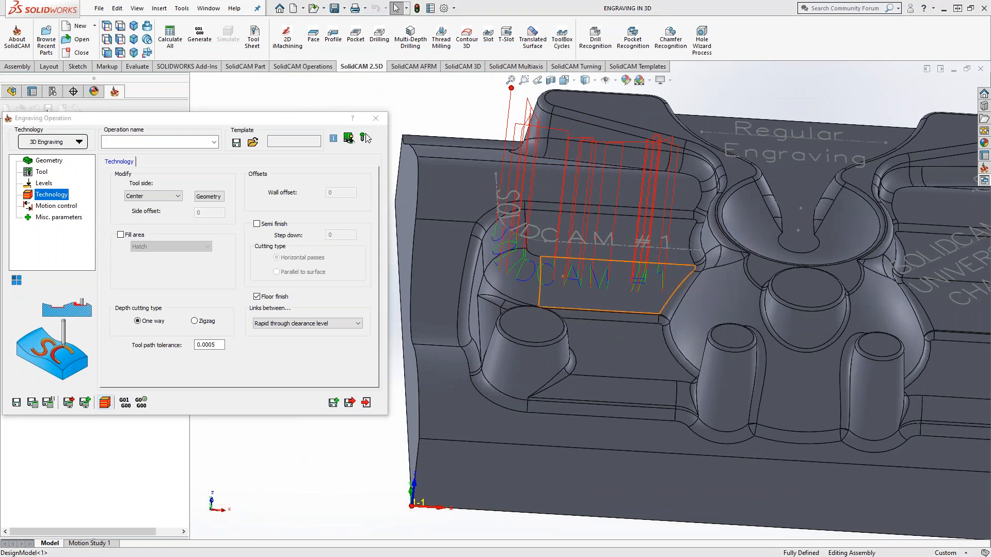
pyautogui.click(280, 368)
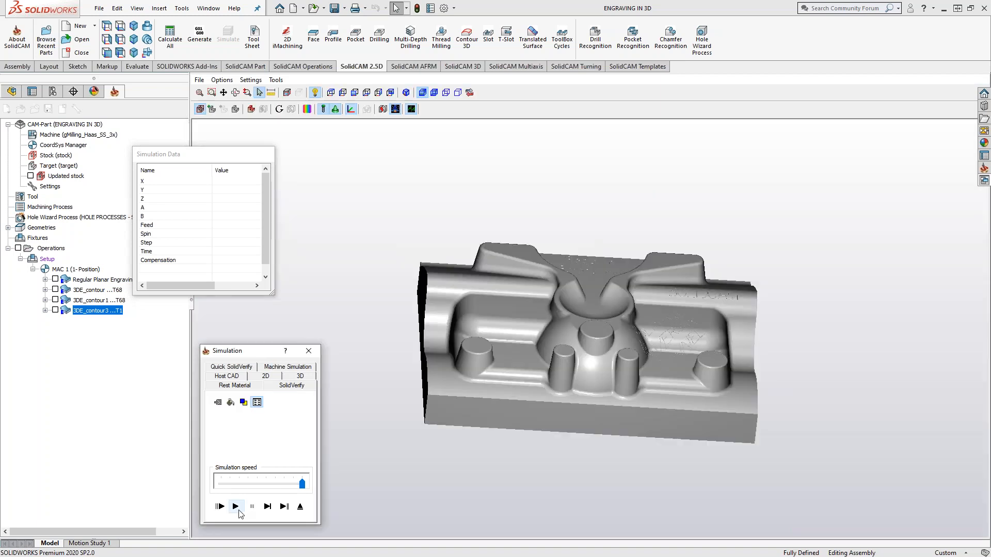
pyautogui.click(235, 506)
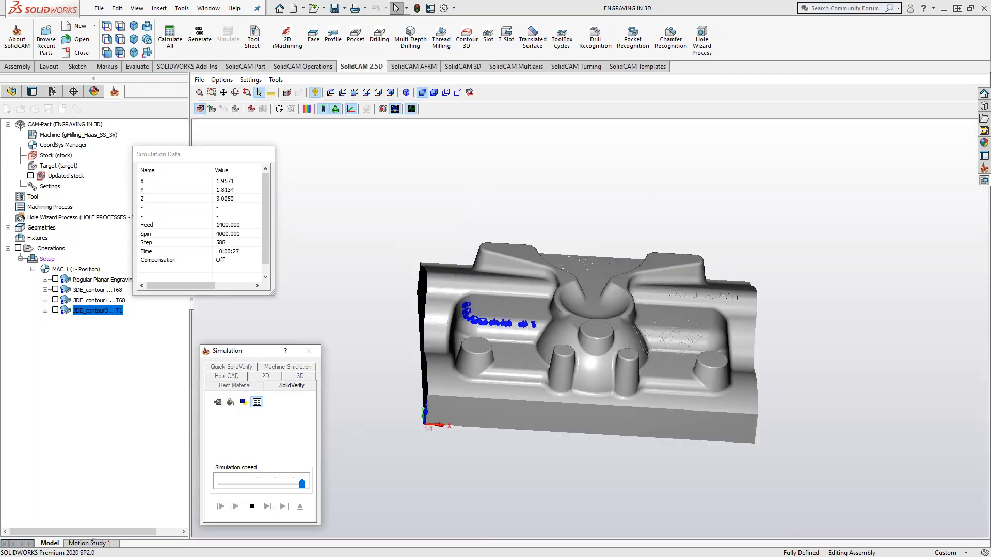
pyautogui.scroll(5, 535, 311)
pyautogui.moveTo(508, 339); pyautogui.dragTo(498, 376, button='middle')
pyautogui.scroll(5, 444, 413)
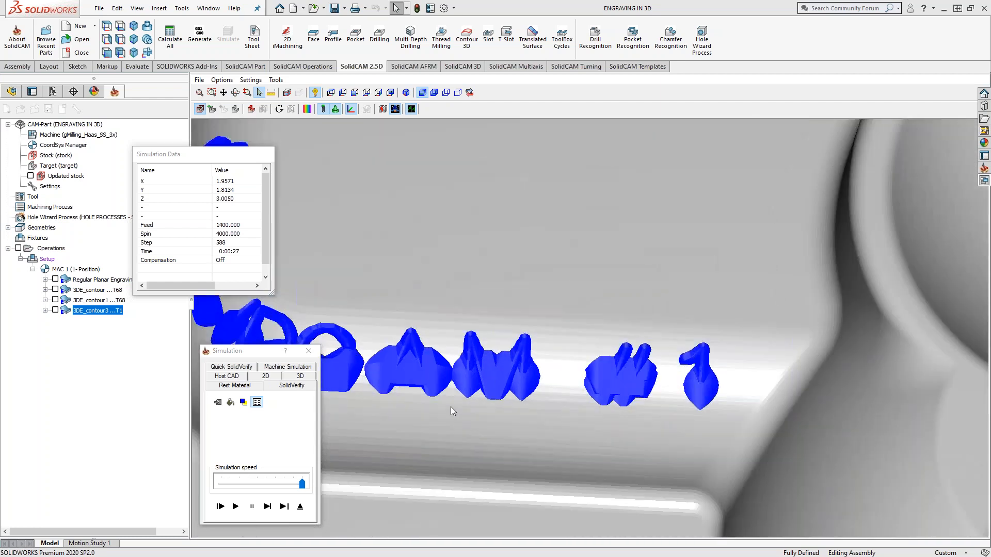
pyautogui.scroll(-5, 451, 407)
pyautogui.click(300, 506)
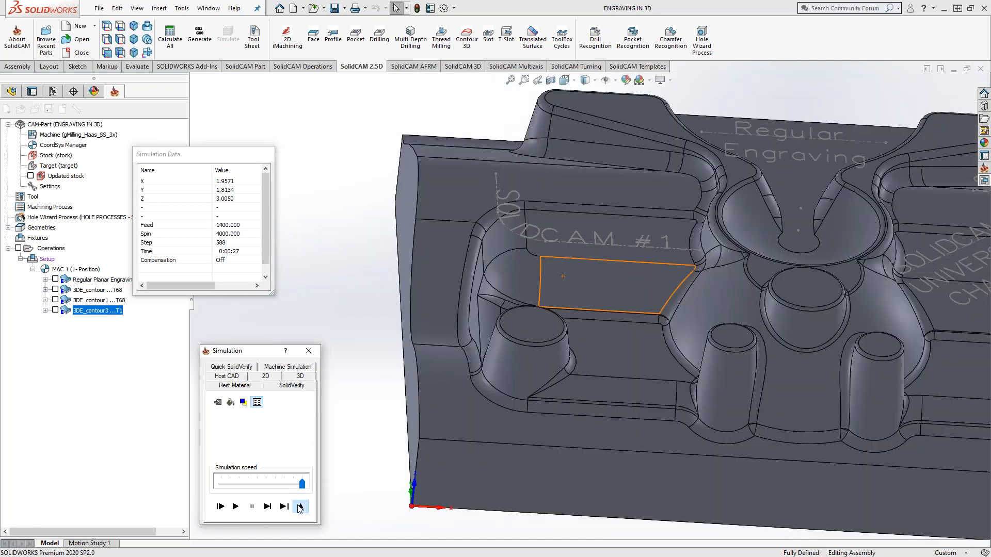
# Replace the operation's tool with tool 68, the 1/64 ball nose mill, and recalculate the operation
pyautogui.click(41, 174)
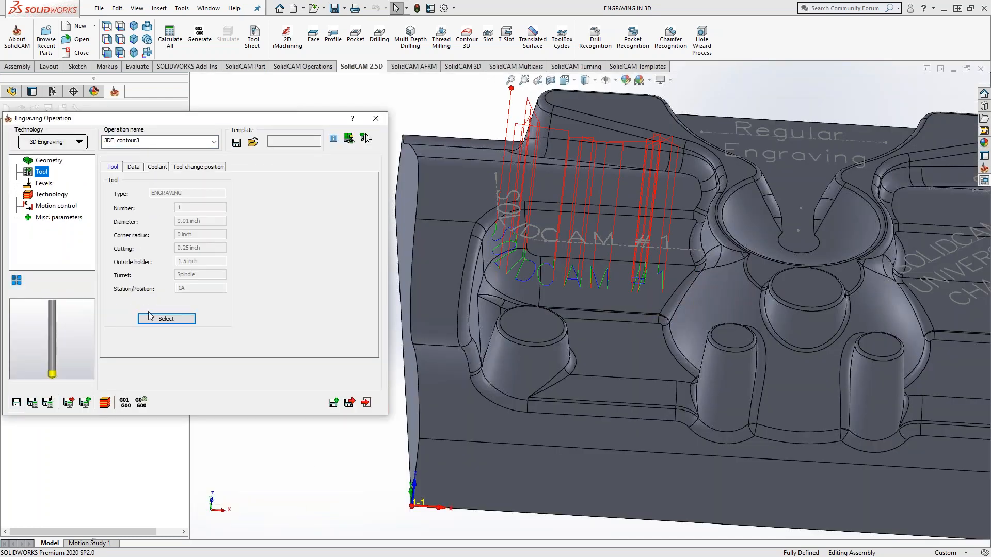
pyautogui.click(159, 318)
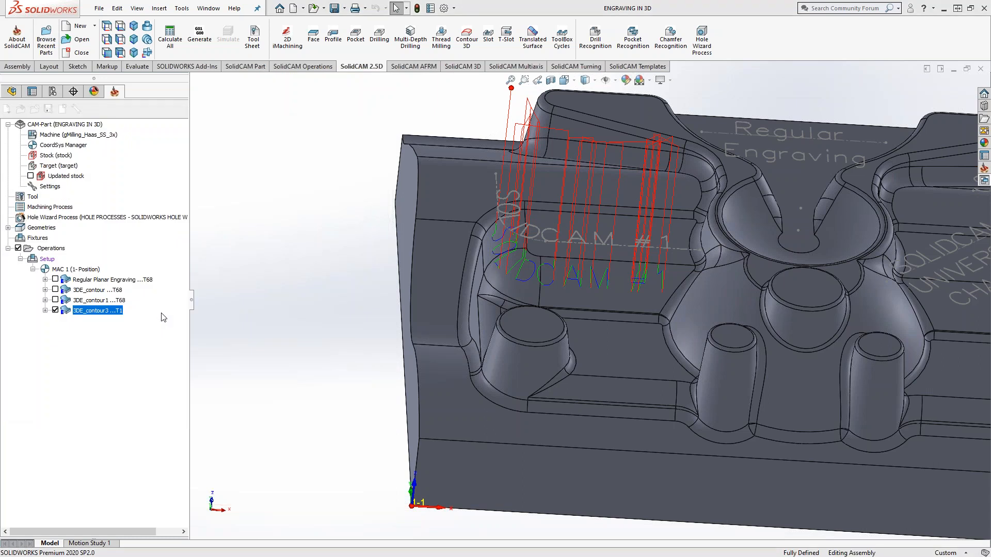
pyautogui.click(51, 170)
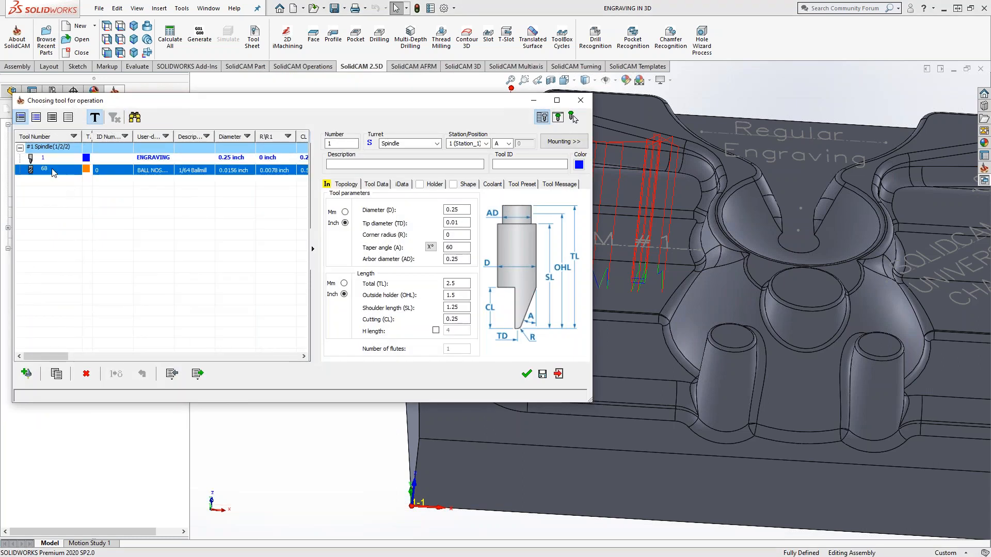
pyautogui.click(526, 374)
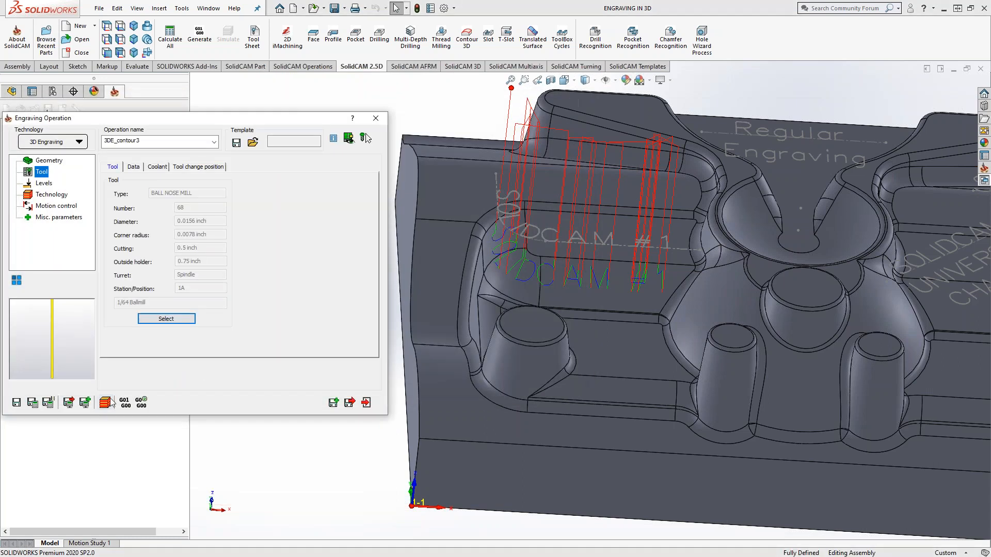
pyautogui.click(32, 402)
# Simulate the ball nose engraving in SolidVerify, inspect the "SOLIDCAM #1" letters at an angle and from above, and exit the simulation
pyautogui.click(104, 403)
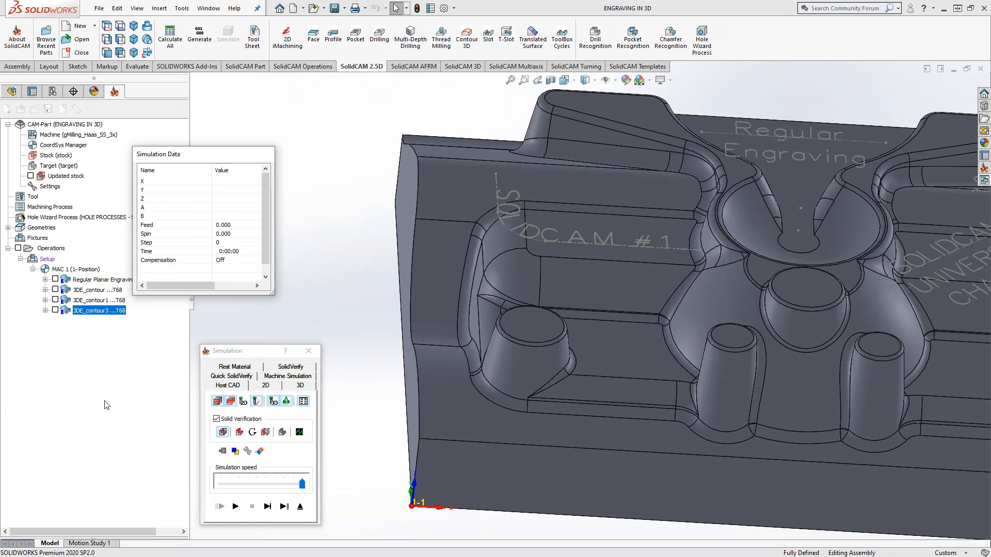
pyautogui.click(288, 369)
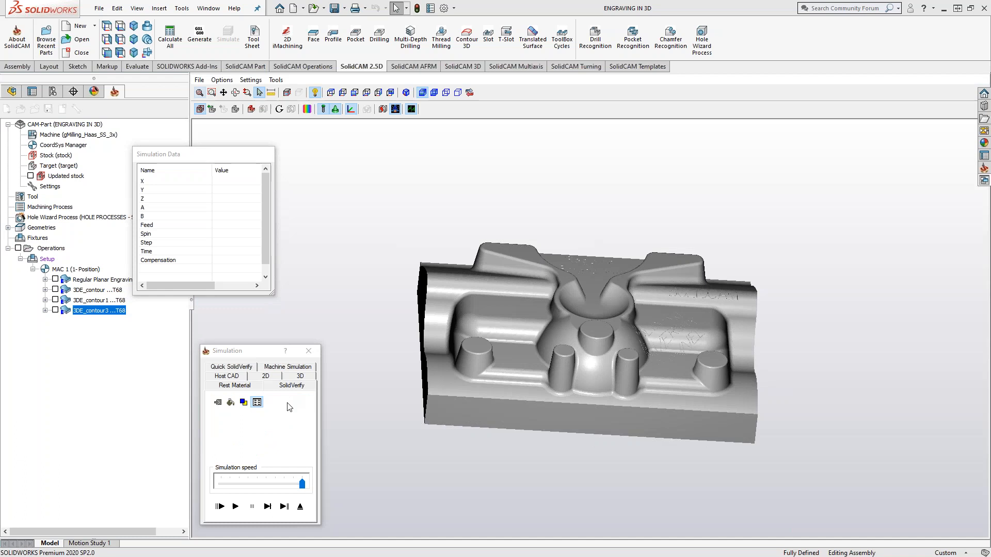
pyautogui.click(235, 507)
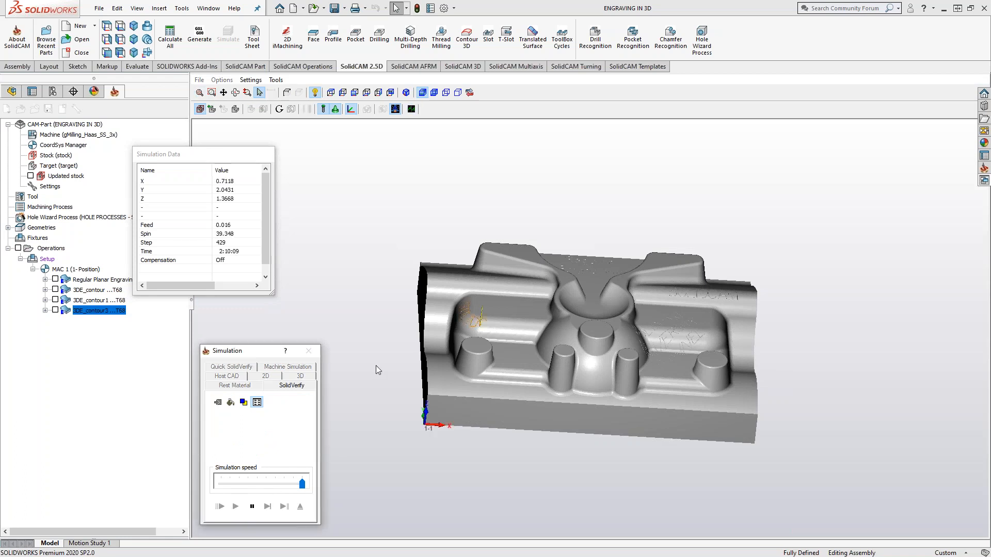
pyautogui.scroll(3, 508, 328)
pyautogui.scroll(4, 506, 324)
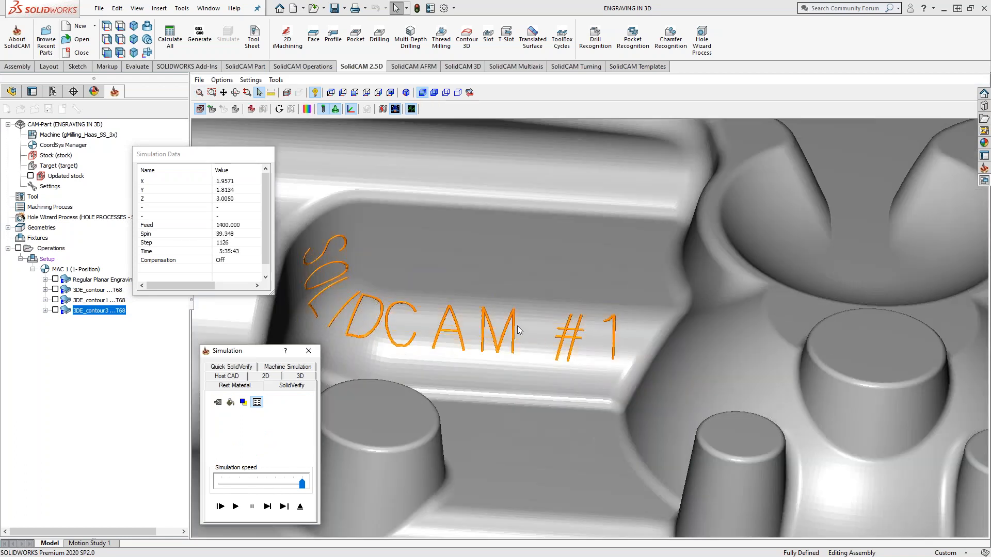
pyautogui.moveTo(476, 339); pyautogui.dragTo(536, 406, button='middle')
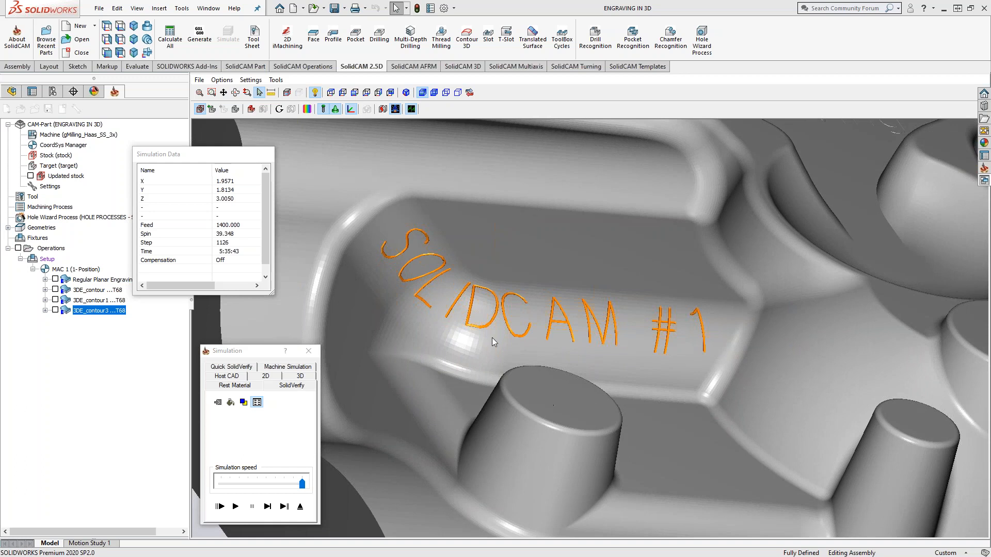
pyautogui.click(331, 93)
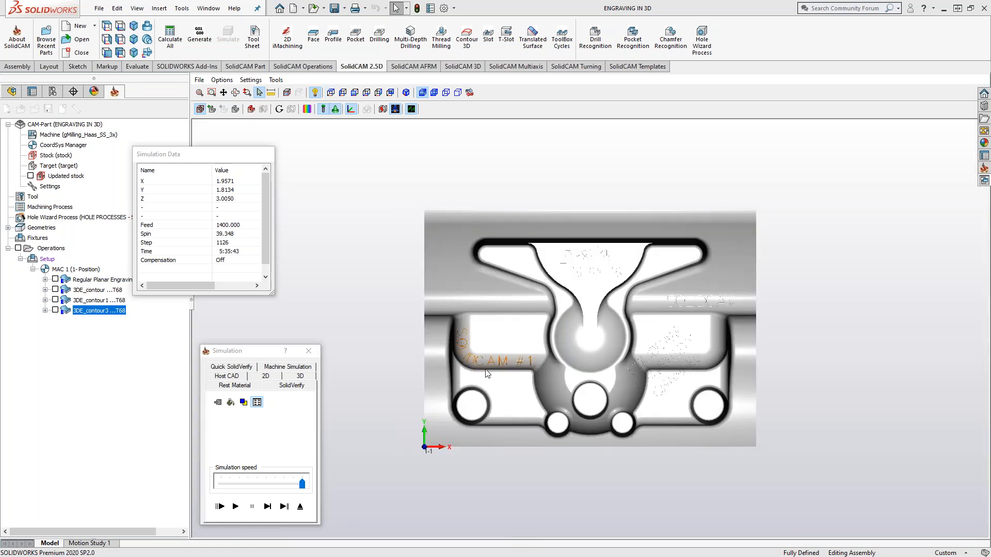
pyautogui.scroll(5, 474, 366)
pyautogui.scroll(3, 474, 365)
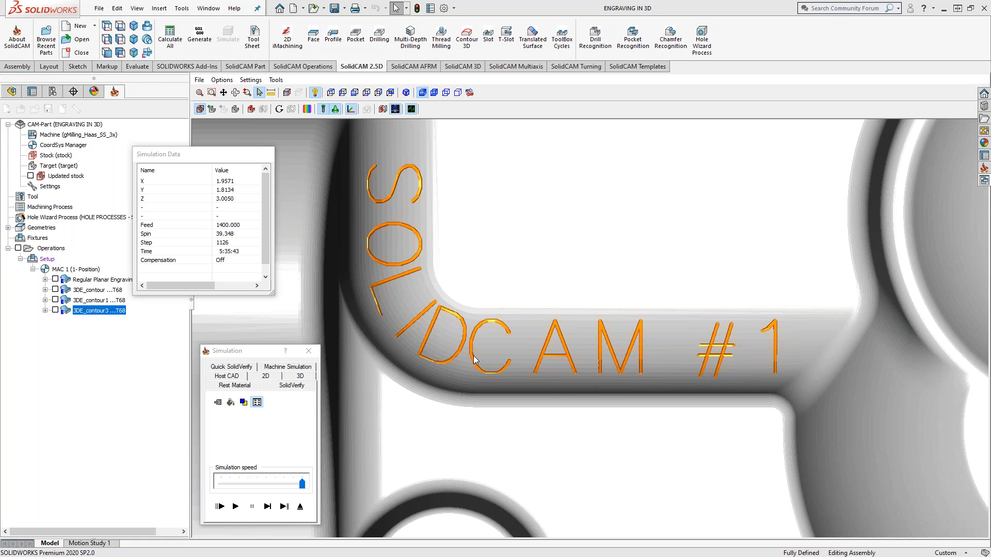
pyautogui.click(300, 506)
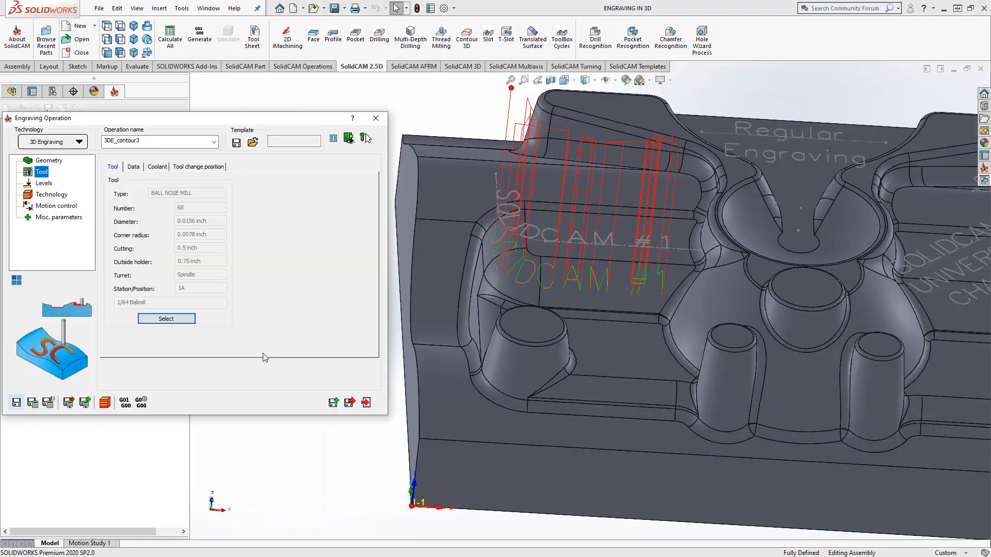
# Review the operation's miscellaneous parameters, exit the operation, and turn off the 3DE_contour3 toolpath display
pyautogui.click(54, 217)
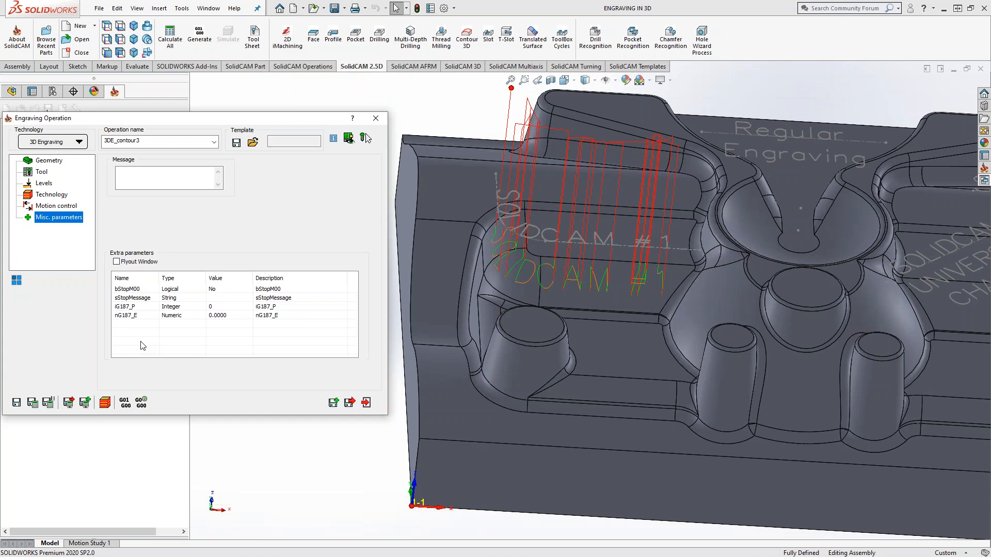
pyautogui.click(366, 402)
pyautogui.click(55, 310)
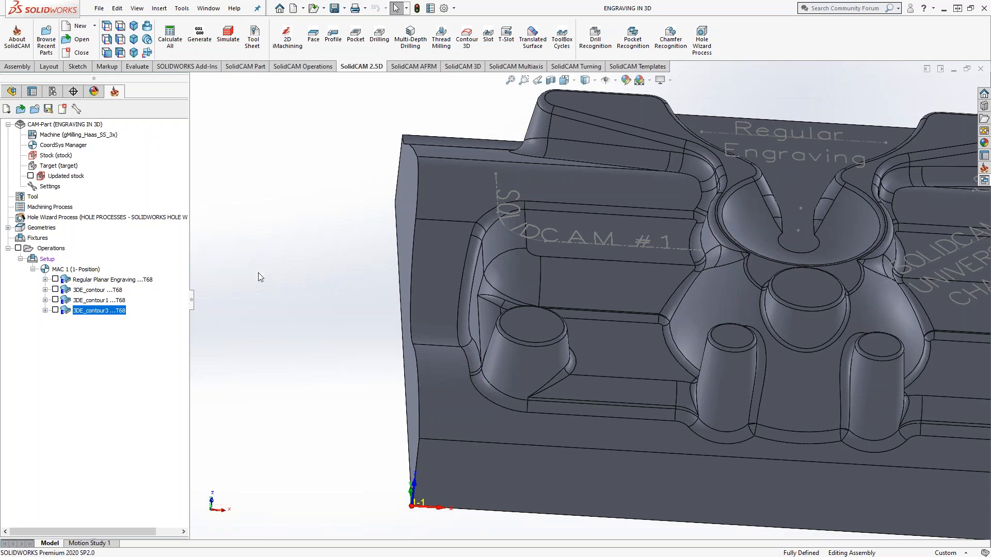
# Add a new milling operation after 3DE_contour3
pyautogui.rightClick(98, 311)
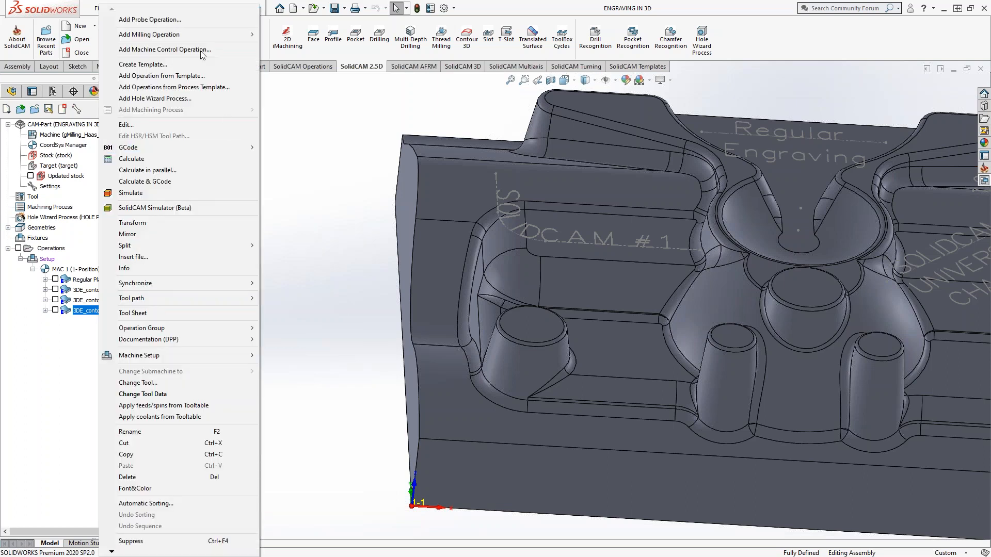
pyautogui.moveTo(202, 34)
pyautogui.click(292, 240)
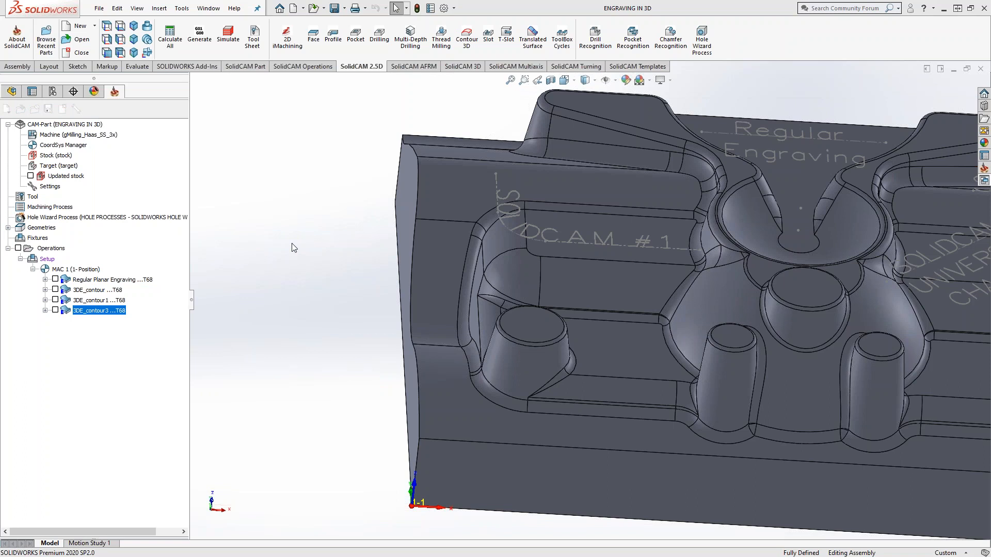
# Set the new HSS operation's technology to user-defined projection
pyautogui.click(113, 172)
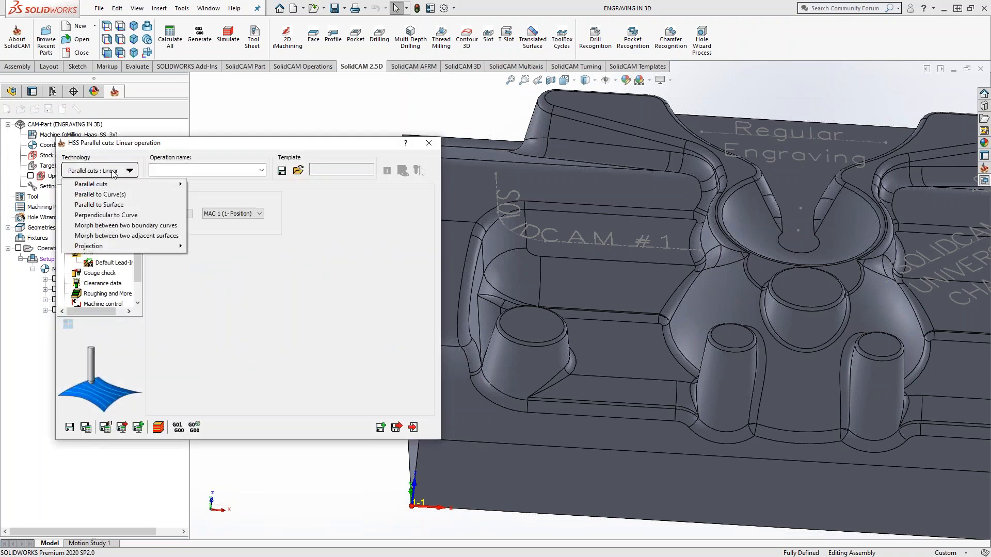
pyautogui.moveTo(128, 243)
pyautogui.click(208, 246)
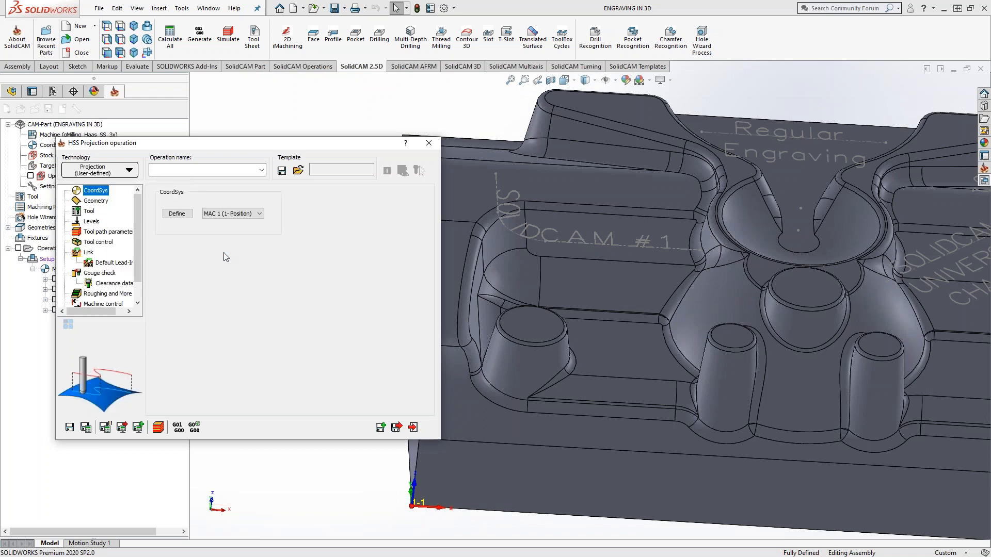
# Define a drive surface geometry named faces from the four pocket floor and corner faces around the "SOLIDCAM UNIVERSITY CHANNEL" text
pyautogui.click(100, 202)
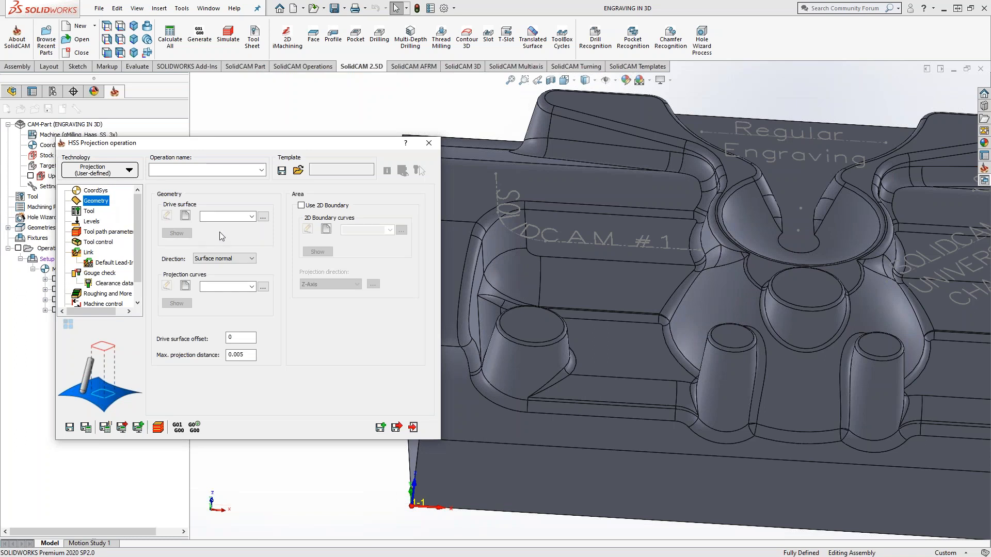
pyautogui.click(186, 216)
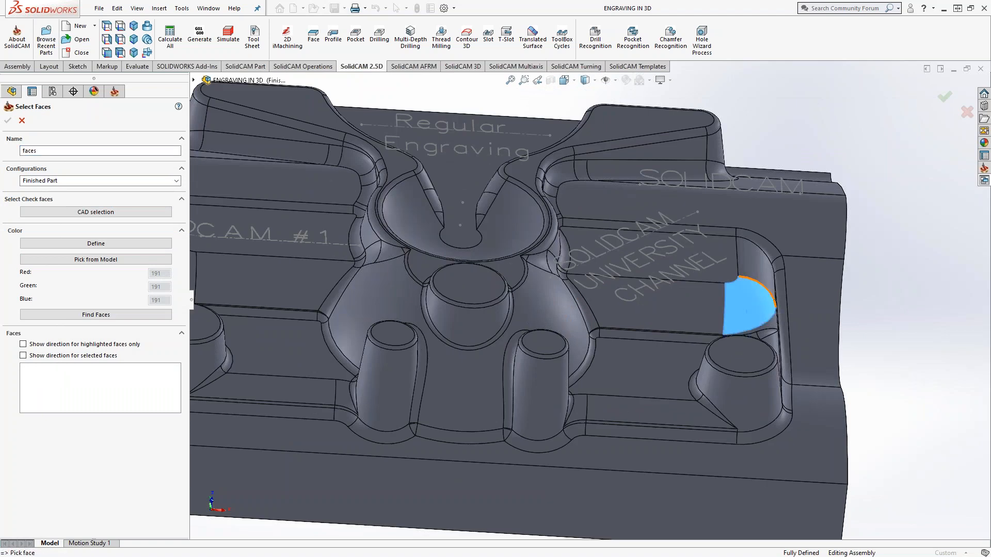
pyautogui.click(751, 291)
pyautogui.click(751, 258)
pyautogui.click(722, 270)
pyautogui.click(691, 310)
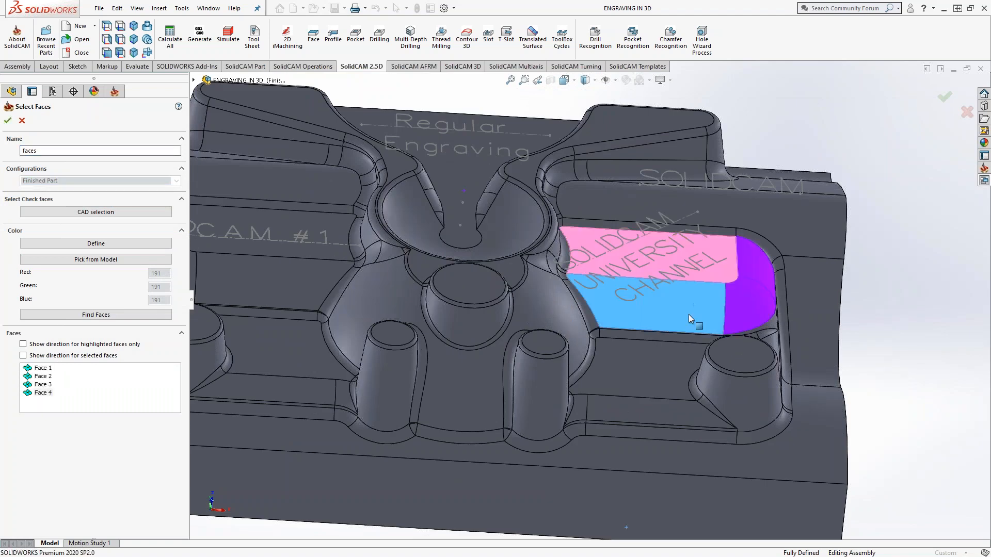
pyautogui.click(8, 120)
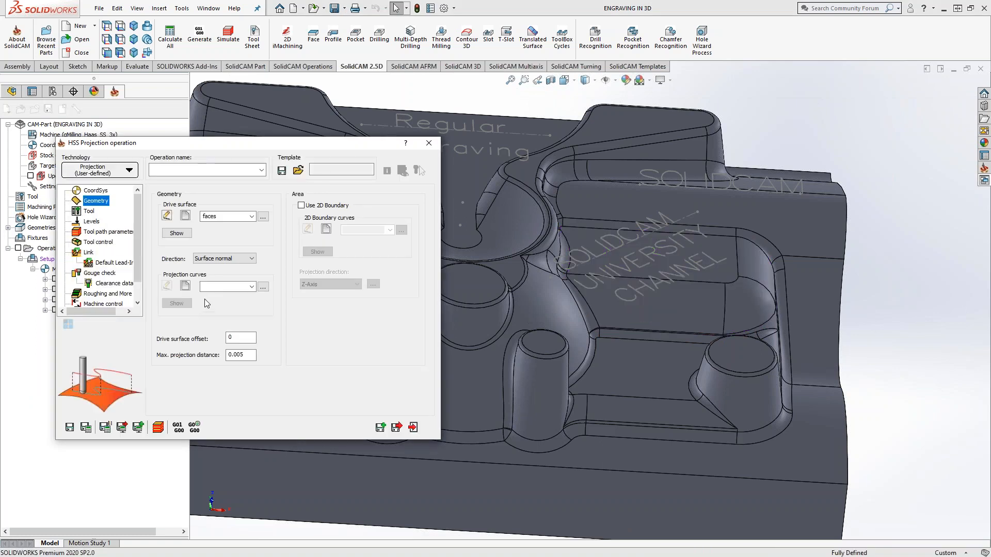
# Define the projection curves as contour5 by multi-chain selection of the "SOLIDCAM UNIVERSITY CHANNEL" text
pyautogui.click(186, 287)
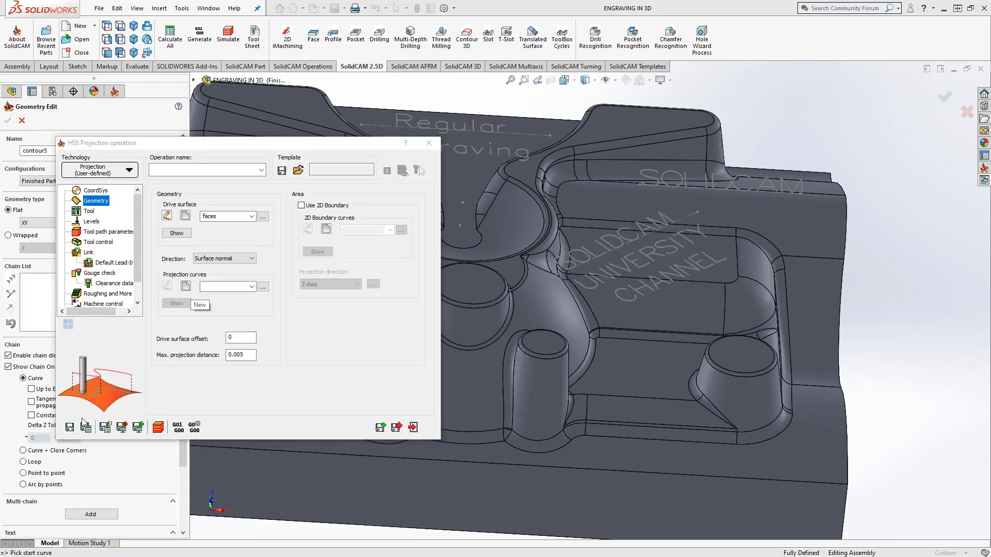
pyautogui.click(86, 438)
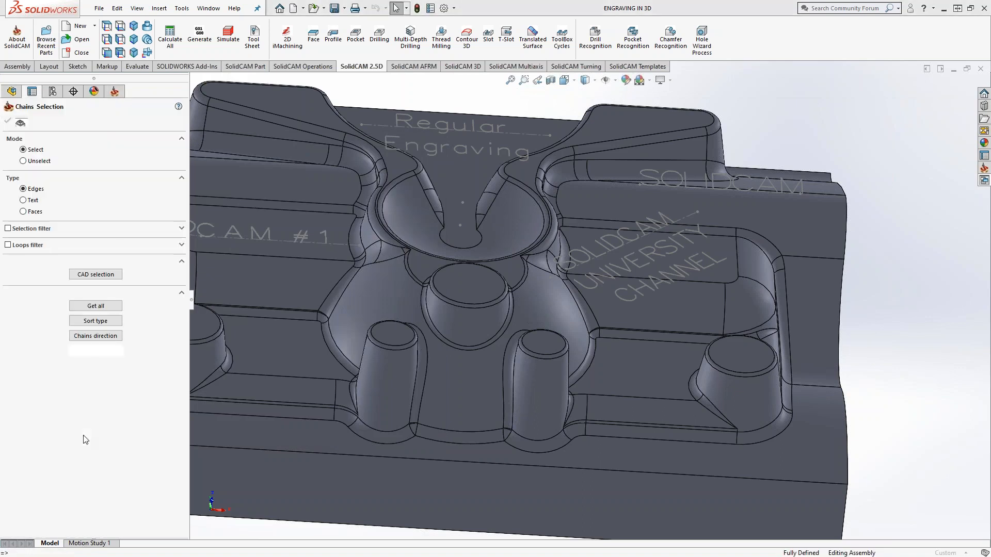
pyautogui.click(24, 200)
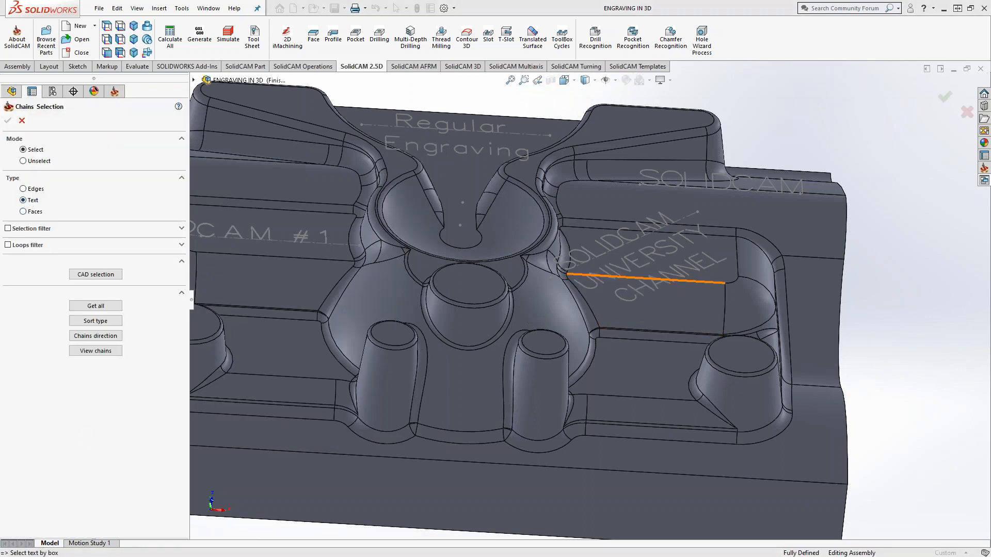
pyautogui.click(634, 265)
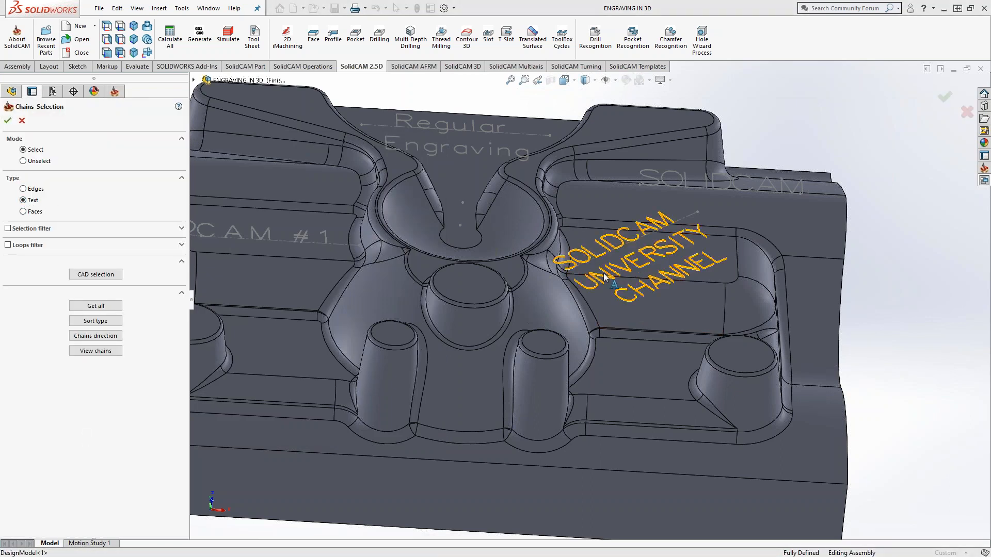
pyautogui.click(8, 121)
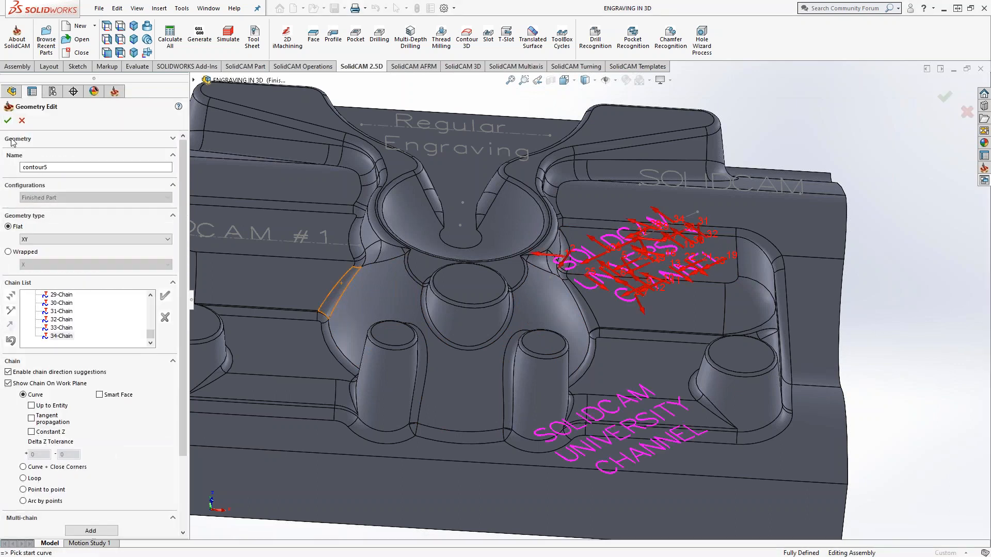
pyautogui.click(8, 120)
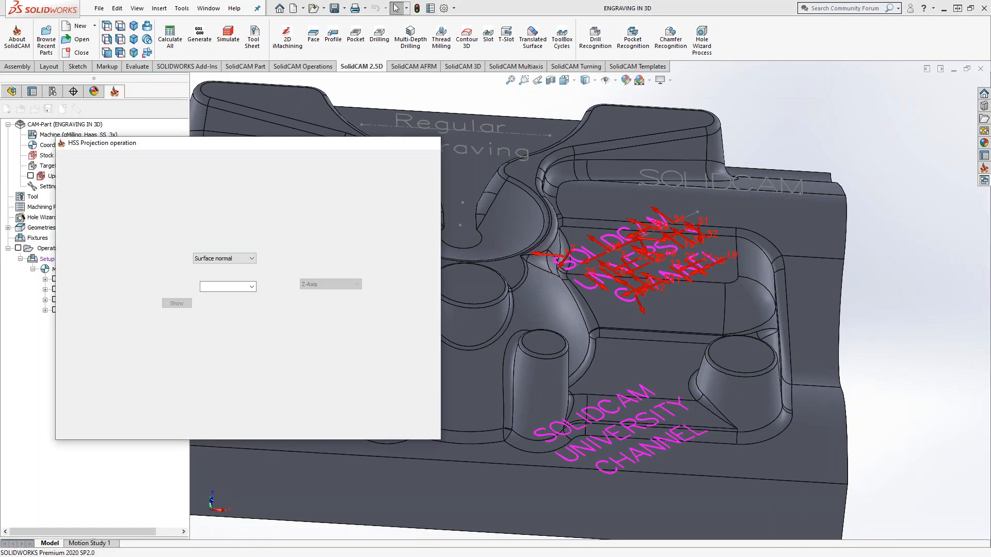
# Review the projection direction options, keep Surface normal, and exit the HSS projection operation without saving it
pyautogui.click(253, 260)
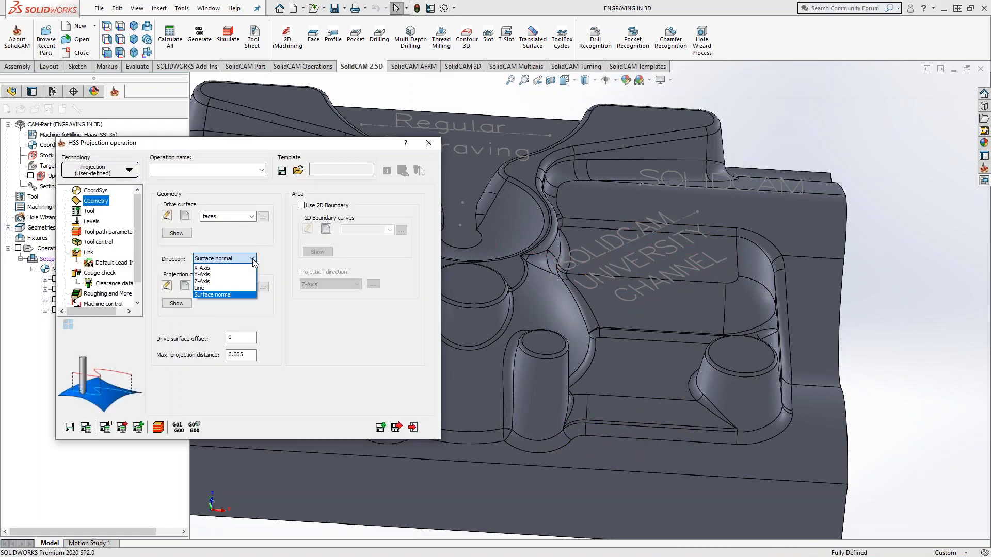
pyautogui.click(252, 260)
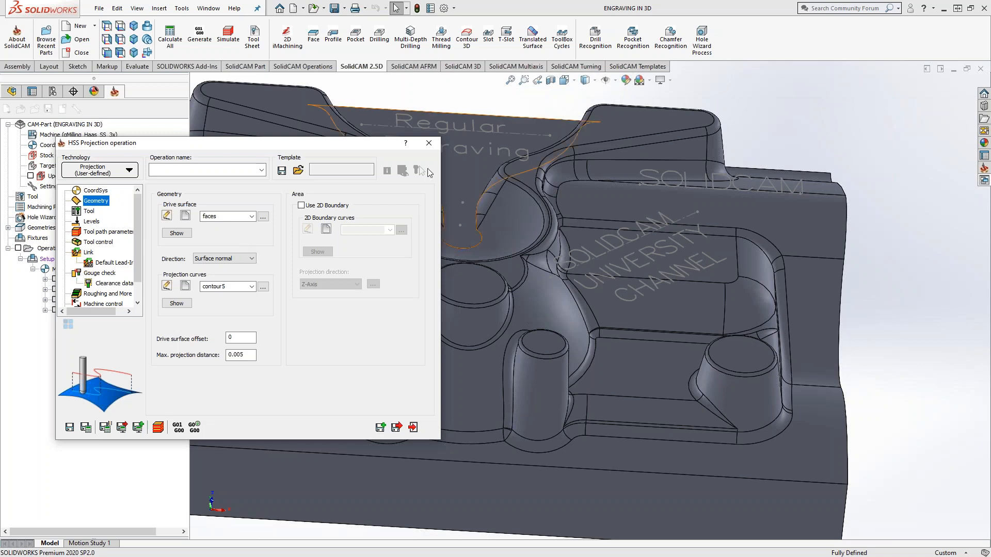
pyautogui.click(463, 360)
pyautogui.click(511, 360)
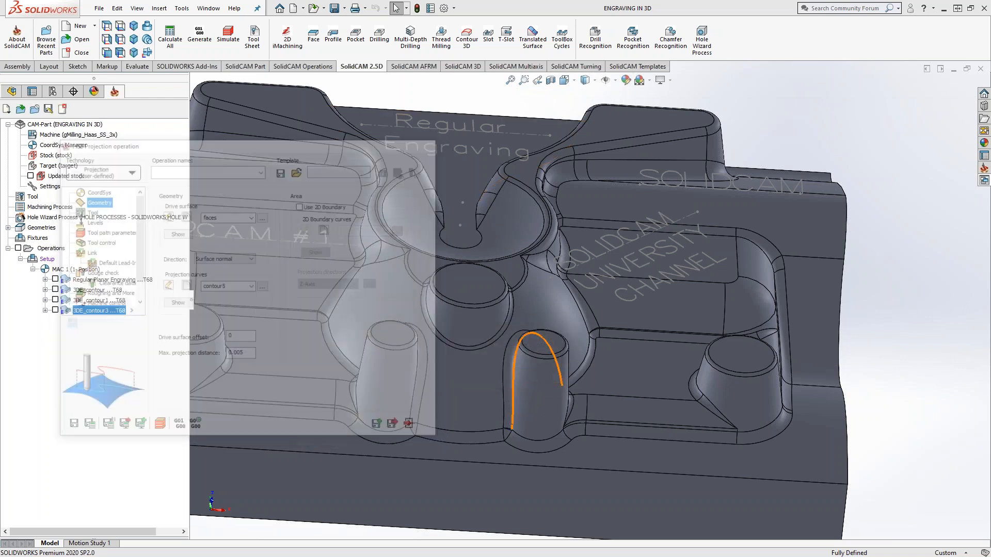
# Change the CAM-Part's CNC machine to gMill_Haas_VF6_5x_eval and accept the drill cycles conversion
pyautogui.doubleClick(54, 125)
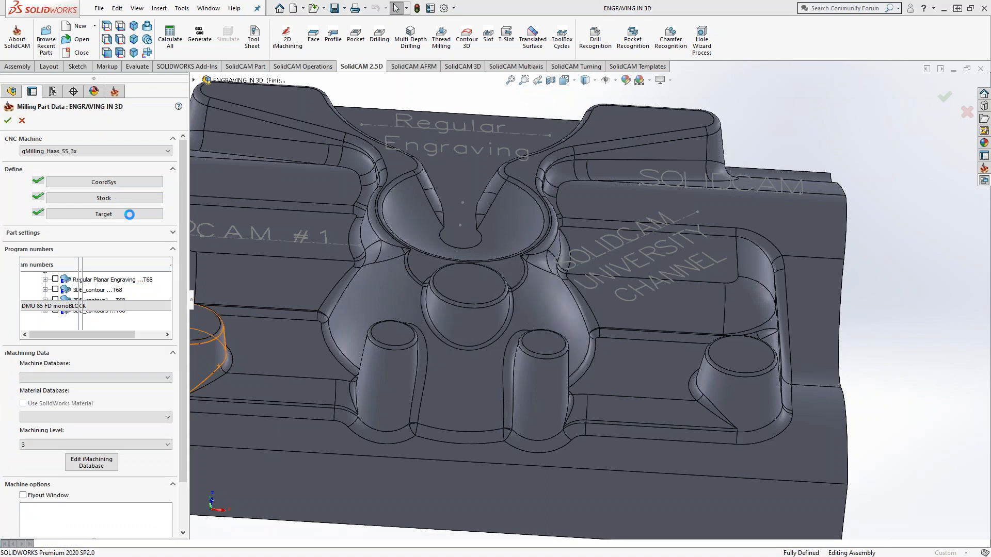
pyautogui.click(135, 151)
pyautogui.scroll(10, 152, 264)
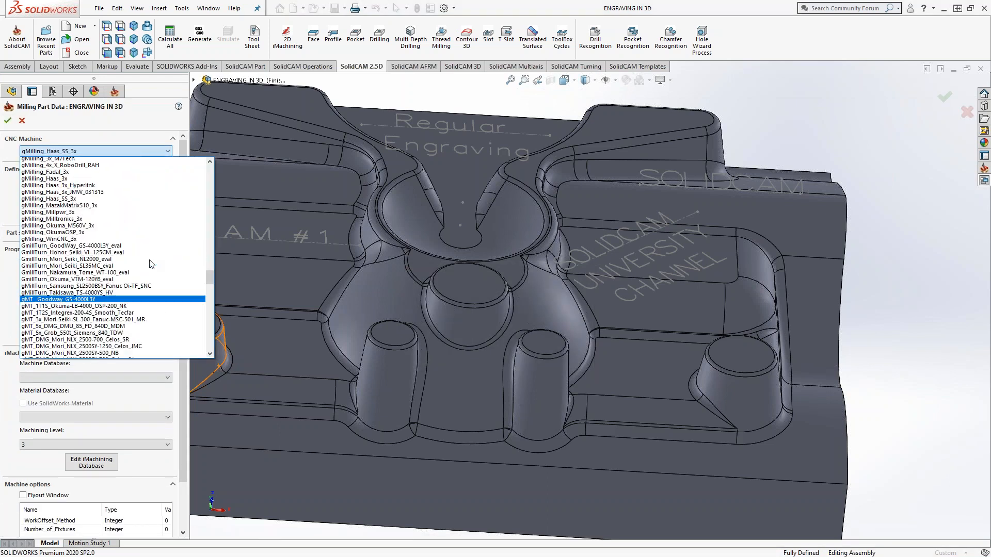
pyautogui.scroll(9, 151, 264)
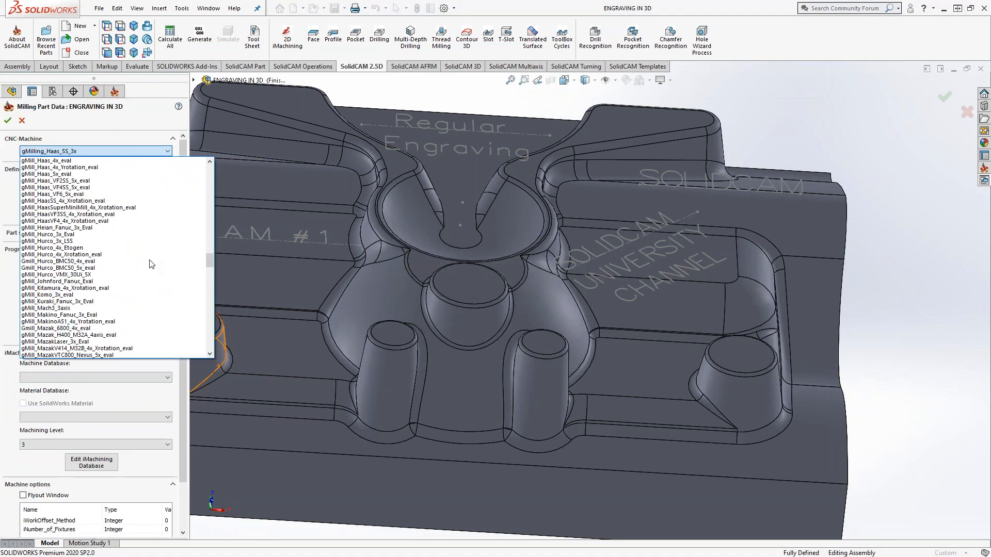
pyautogui.click(70, 194)
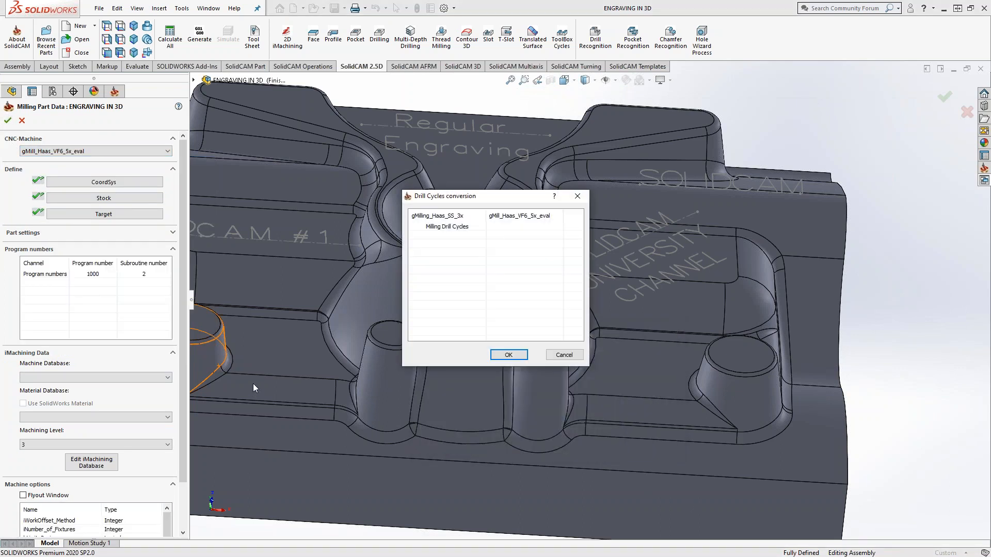
pyautogui.click(508, 355)
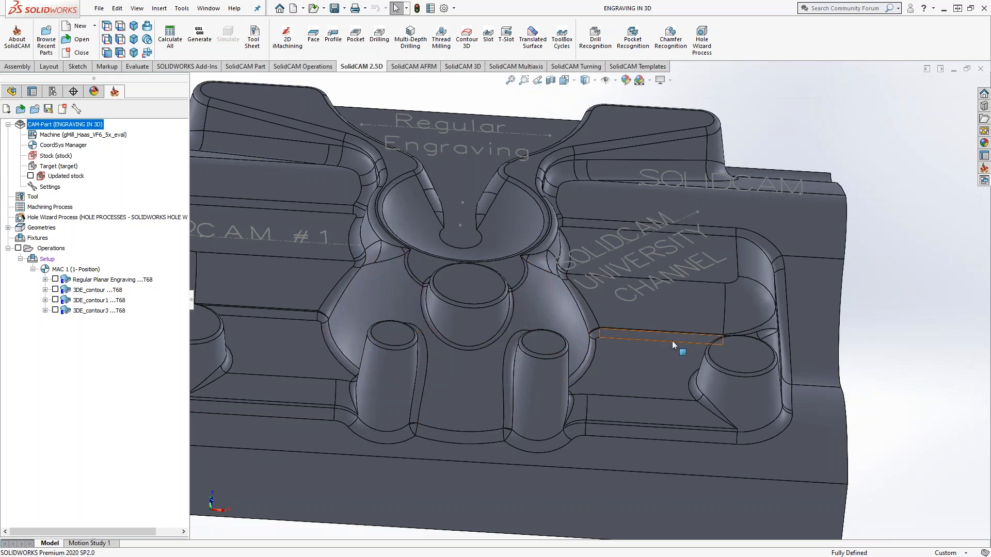
# Add a Sim. 5-Axis Milling operation after 3DE_contour3 and set its technology to user-defined projection
pyautogui.moveTo(642, 328); pyautogui.dragTo(646, 279, button='middle')
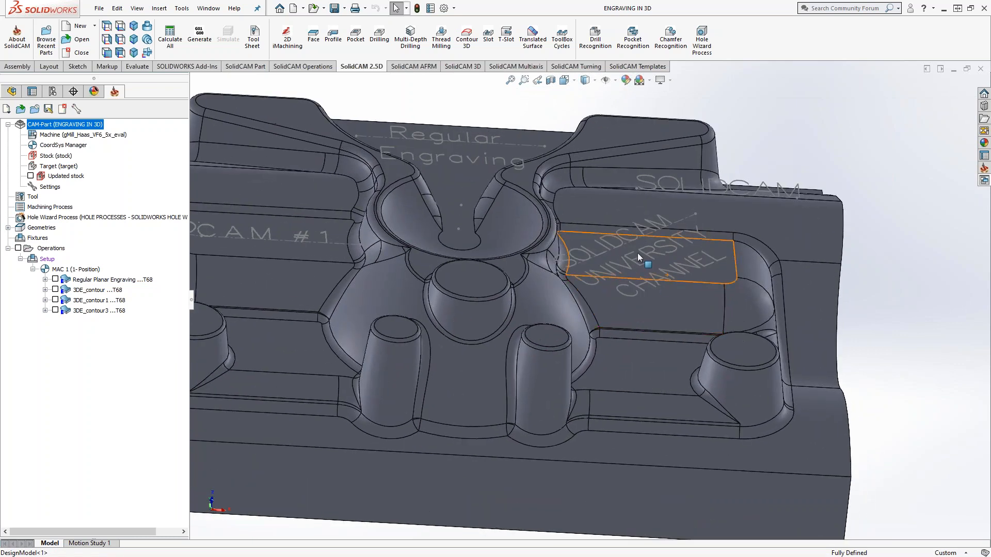
pyautogui.rightClick(80, 311)
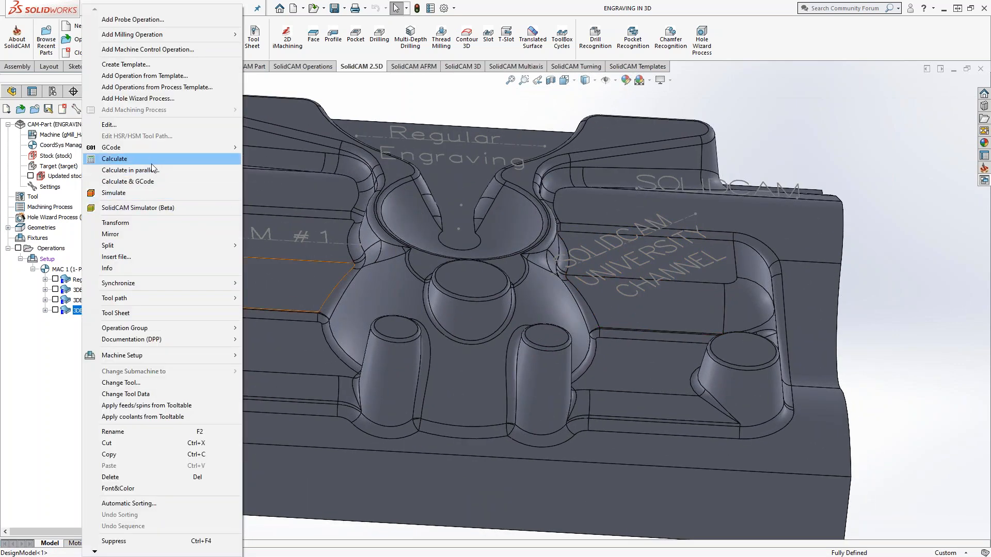
pyautogui.moveTo(170, 36)
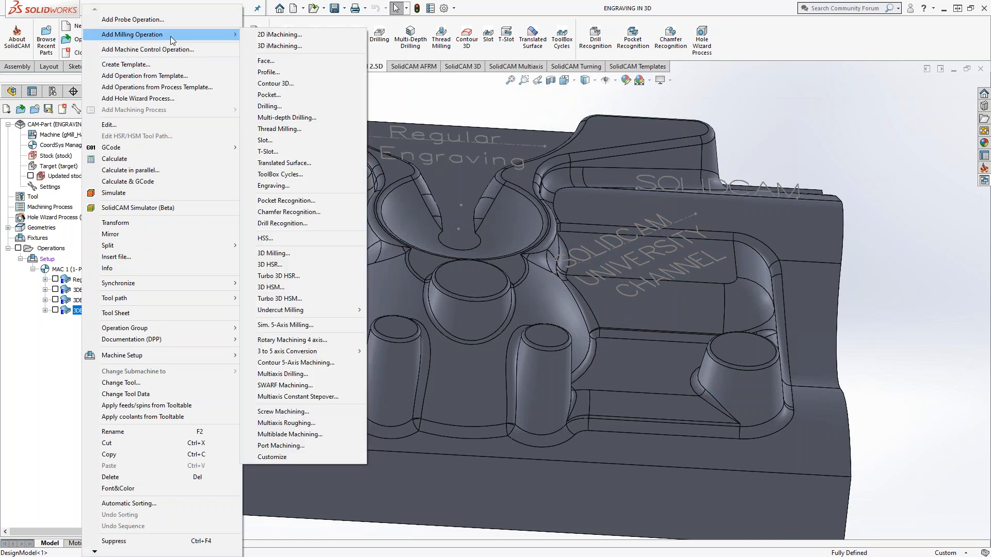
pyautogui.click(290, 325)
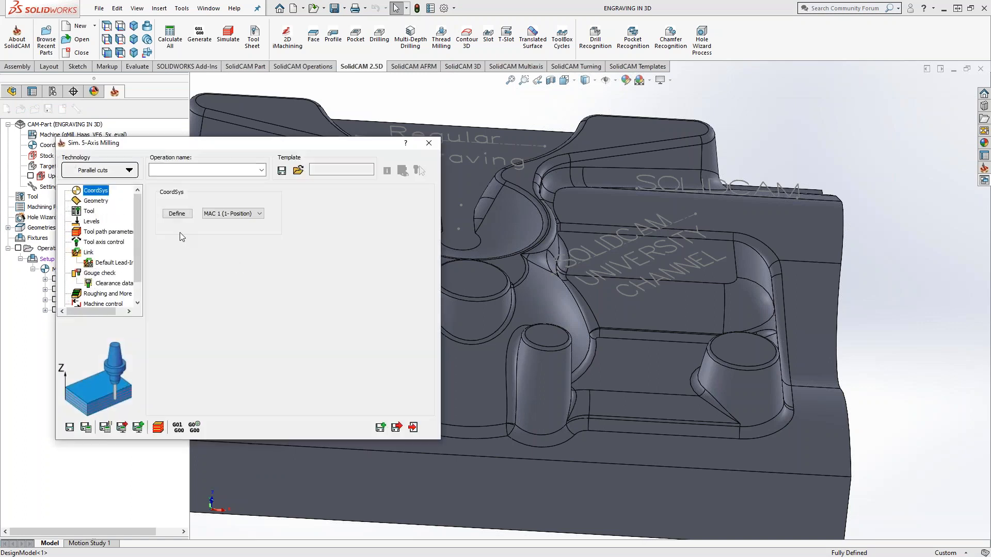
pyautogui.click(118, 174)
pyautogui.moveTo(155, 246)
pyautogui.click(201, 247)
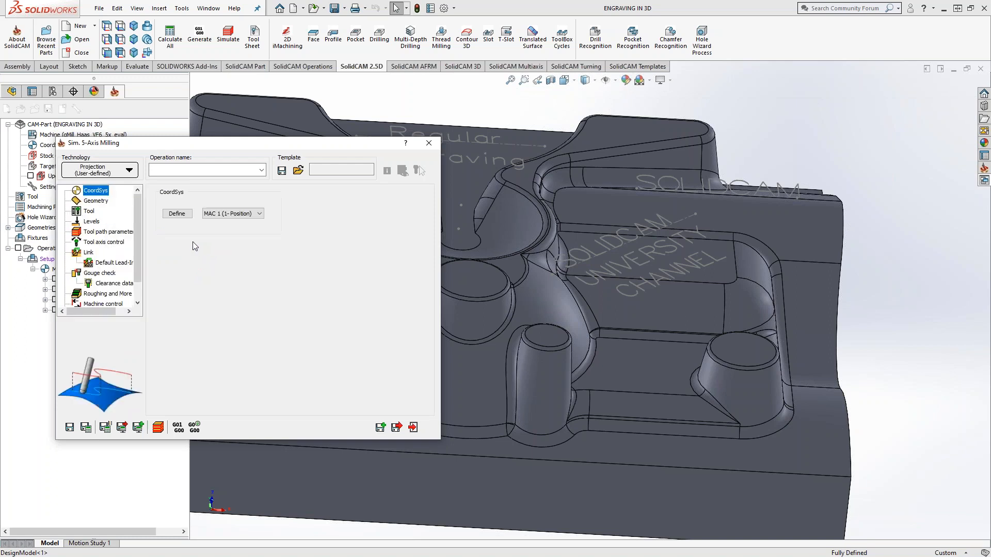
# Assign the existing faces geometry as the operation's drive surface and preview it on the model
pyautogui.click(96, 201)
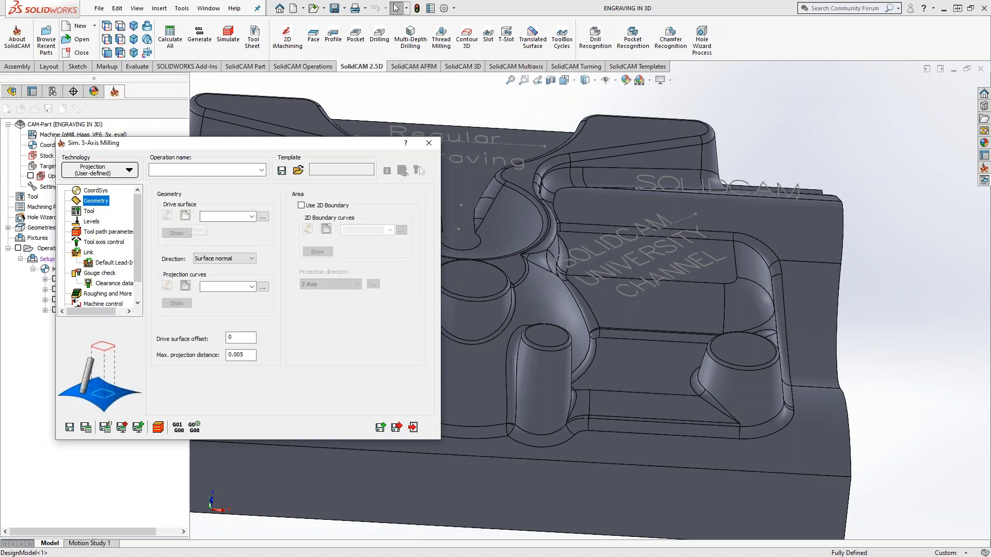
pyautogui.click(252, 217)
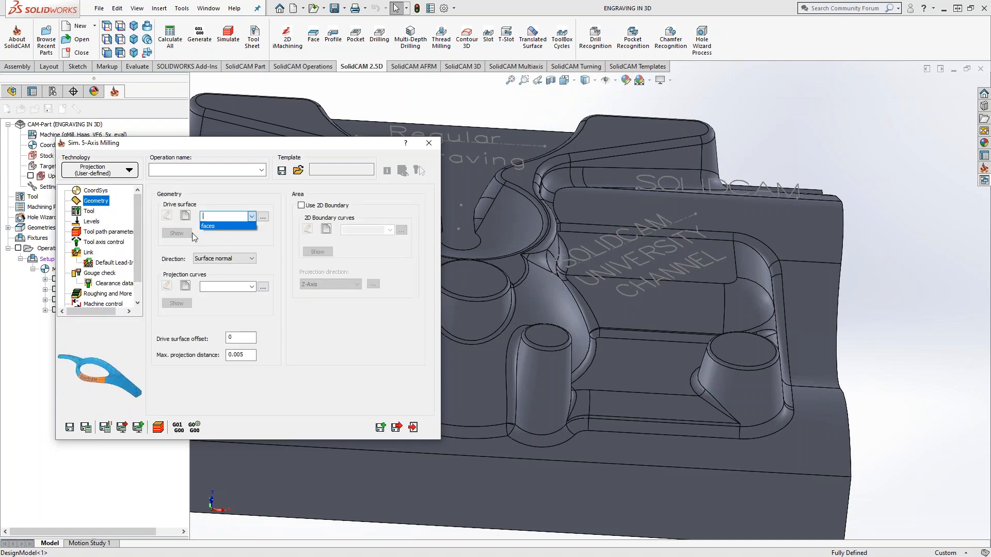
pyautogui.click(213, 226)
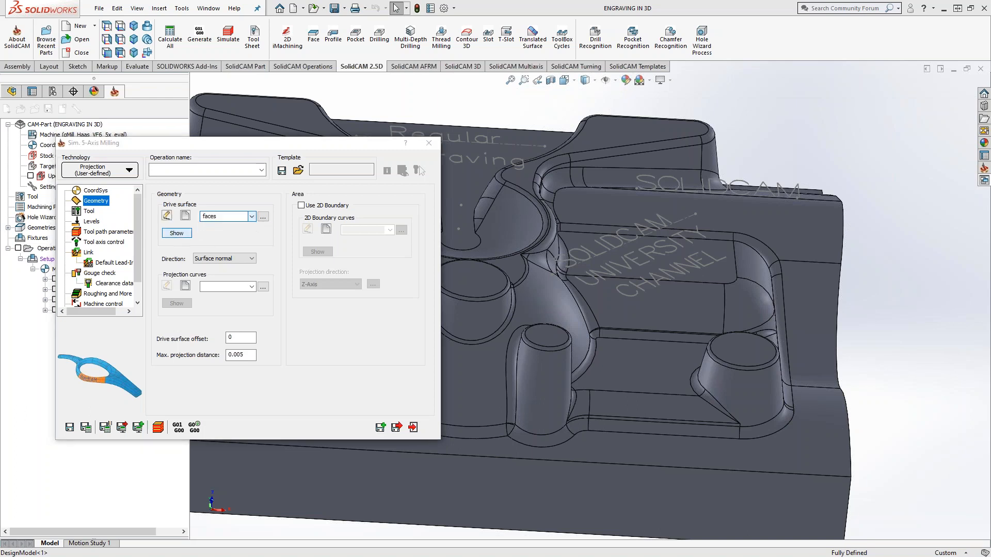
pyautogui.click(7, 121)
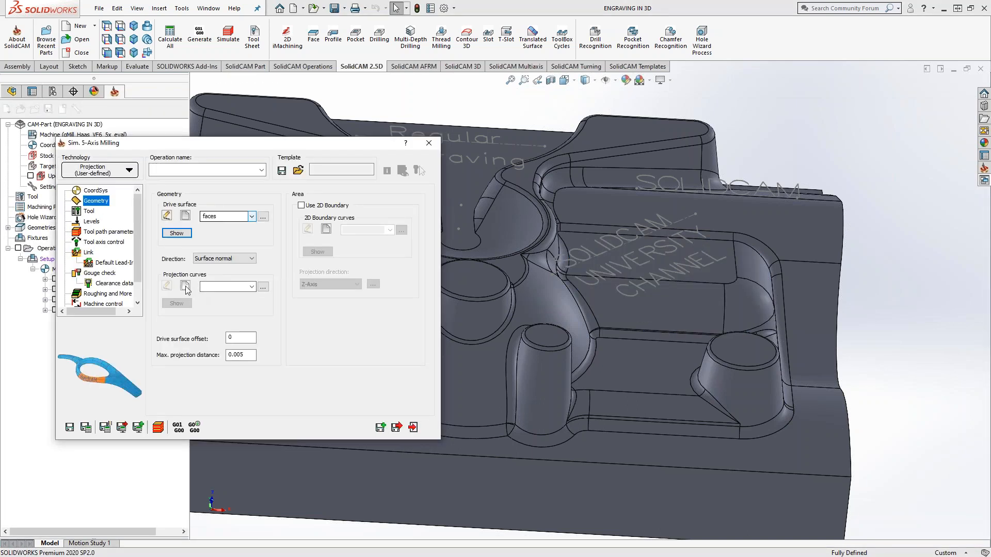
# Try contour4 as the projection curves and preview it on the model
pyautogui.click(252, 287)
pyautogui.click(224, 323)
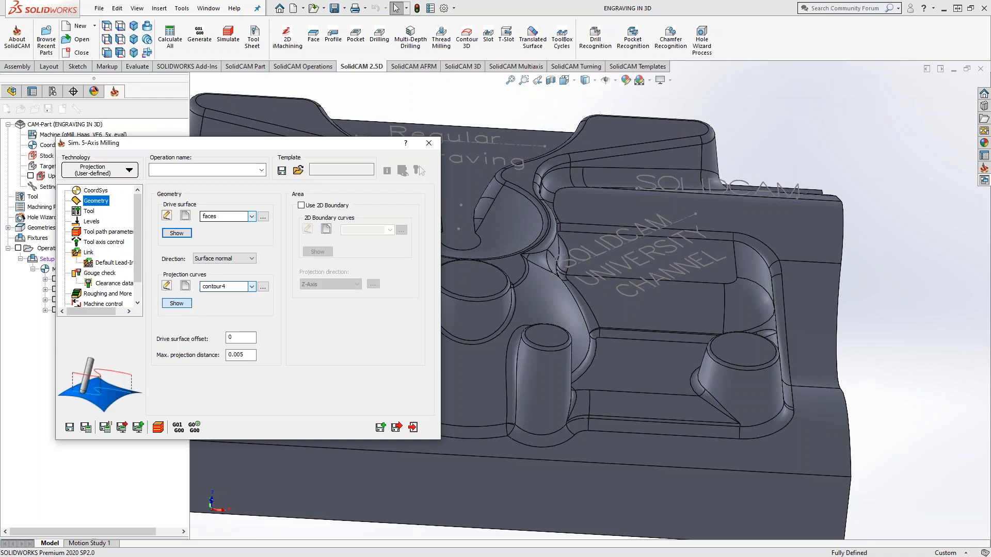
pyautogui.click(176, 303)
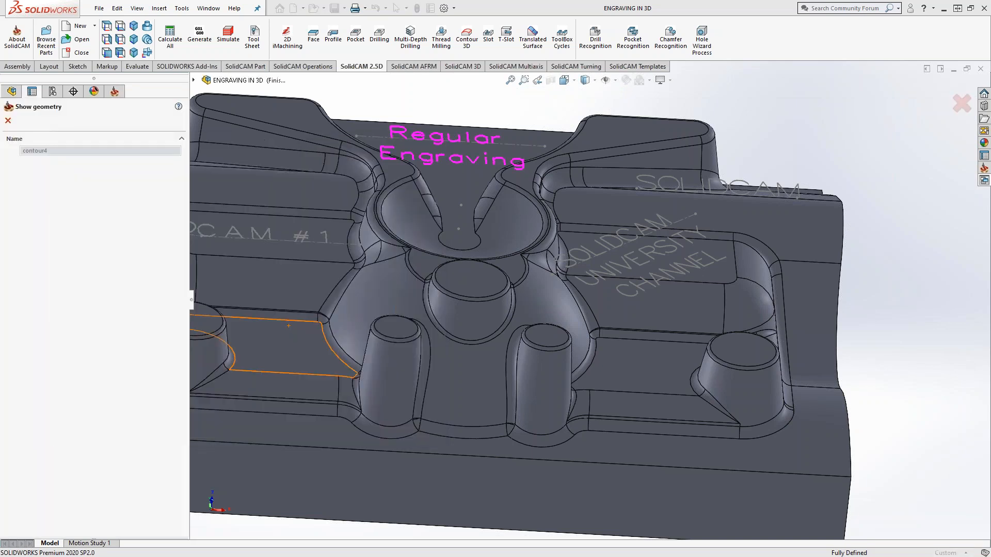
pyautogui.click(8, 124)
# Define a new projection curves geometry from the "SOLIDCAM UNIVERSITY CHANNEL" sketch text
pyautogui.click(186, 286)
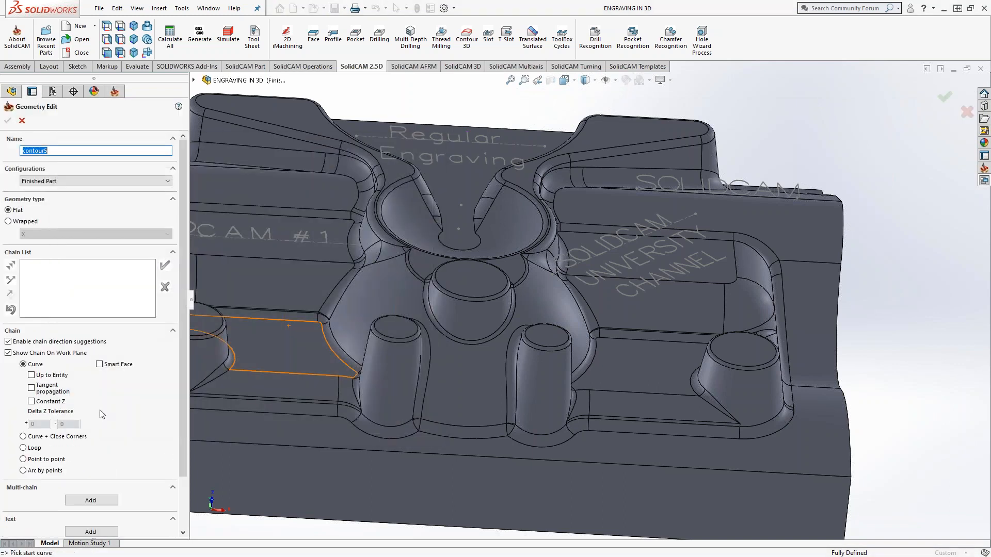
pyautogui.click(91, 437)
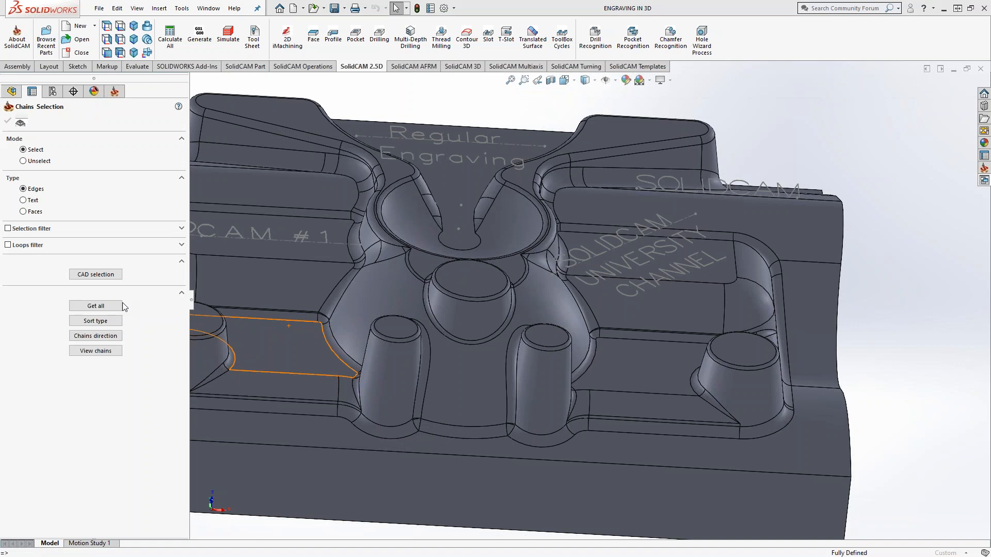
pyautogui.click(23, 200)
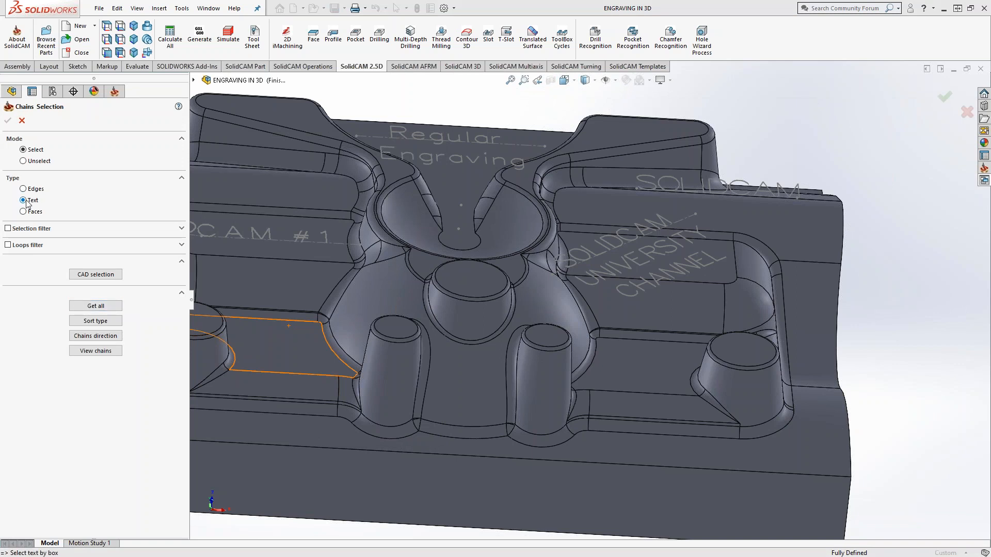
pyautogui.click(640, 269)
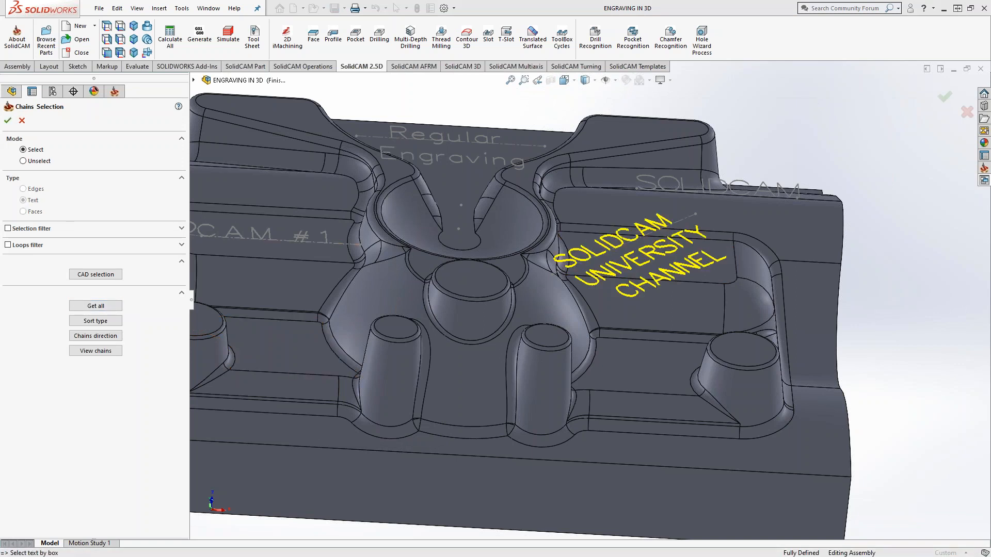
pyautogui.click(7, 121)
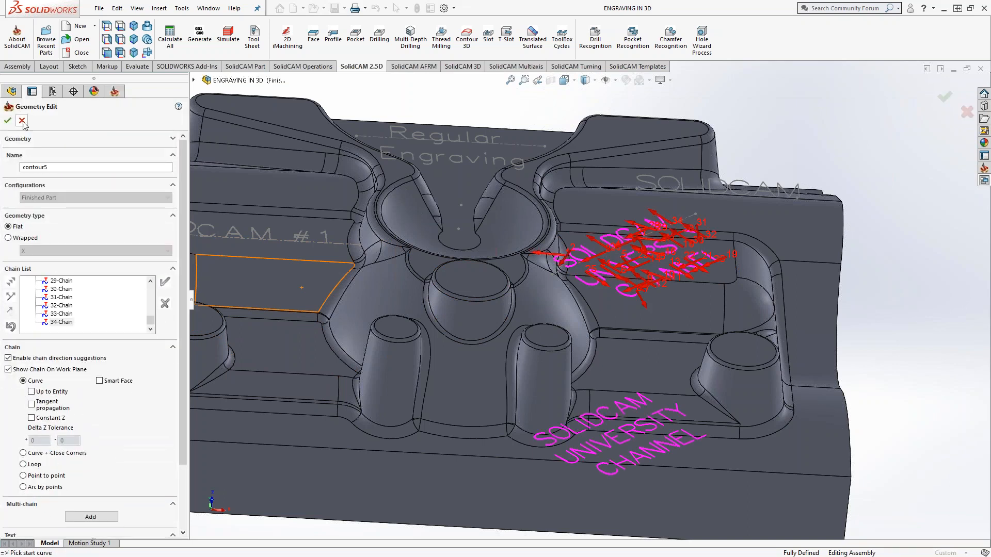
pyautogui.click(8, 120)
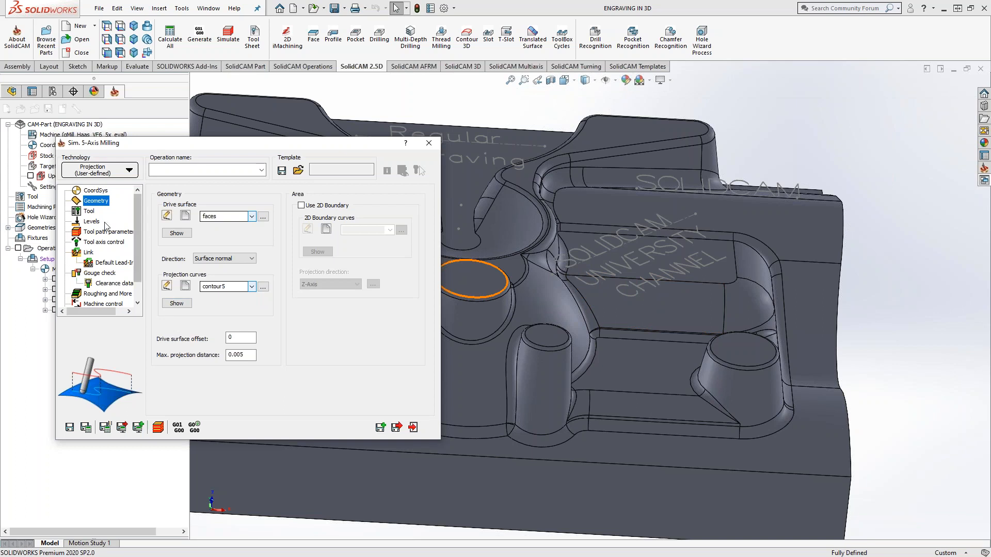
# Assign the 1/64 ball nose mill, tool number 68, to the 5-axis projection operation
pyautogui.click(82, 221)
pyautogui.click(221, 348)
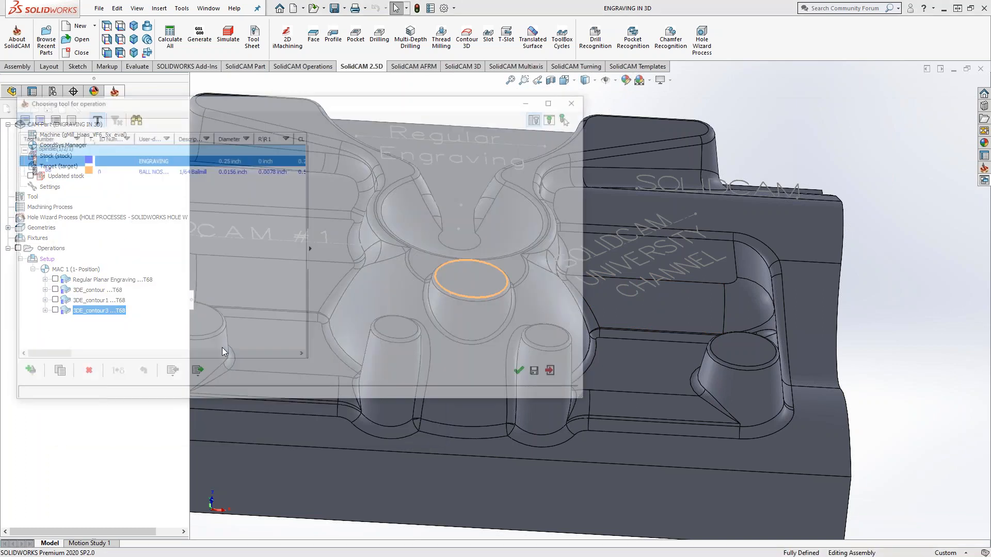
pyautogui.click(55, 172)
pyautogui.click(527, 374)
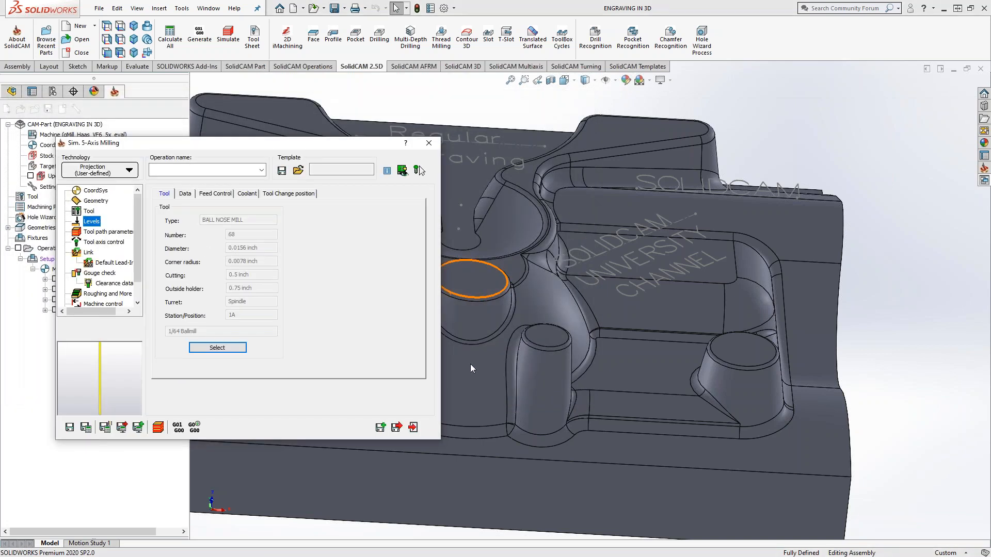
pyautogui.click(470, 364)
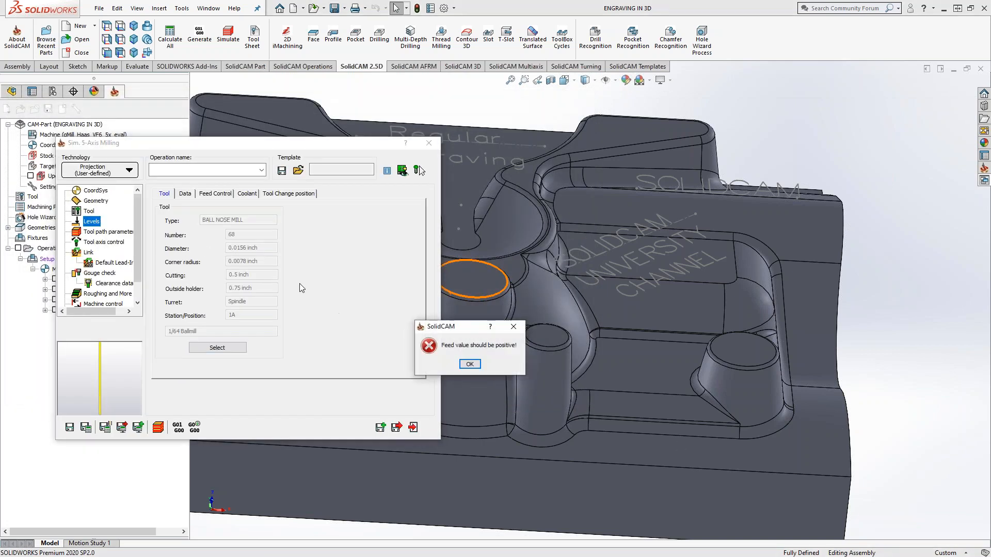
pyautogui.click(468, 364)
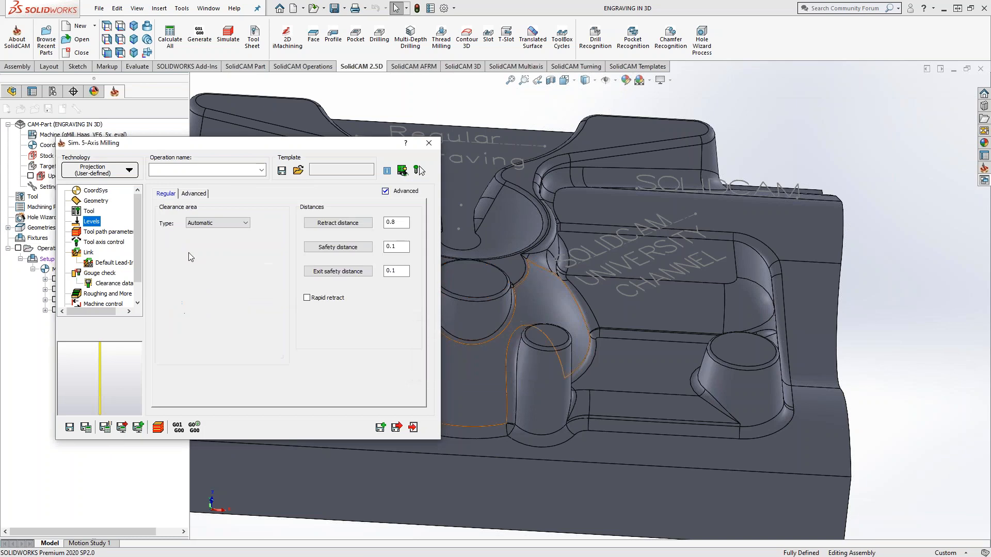
# Switch the tool's feed units to inch/min and set the retract feed to 0.0006
pyautogui.click(90, 211)
pyautogui.click(185, 194)
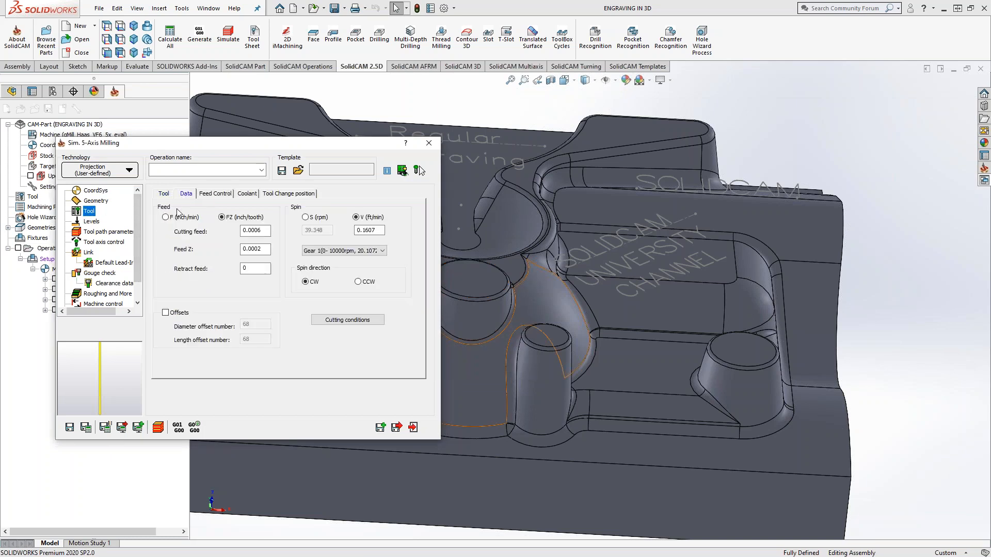
pyautogui.click(167, 217)
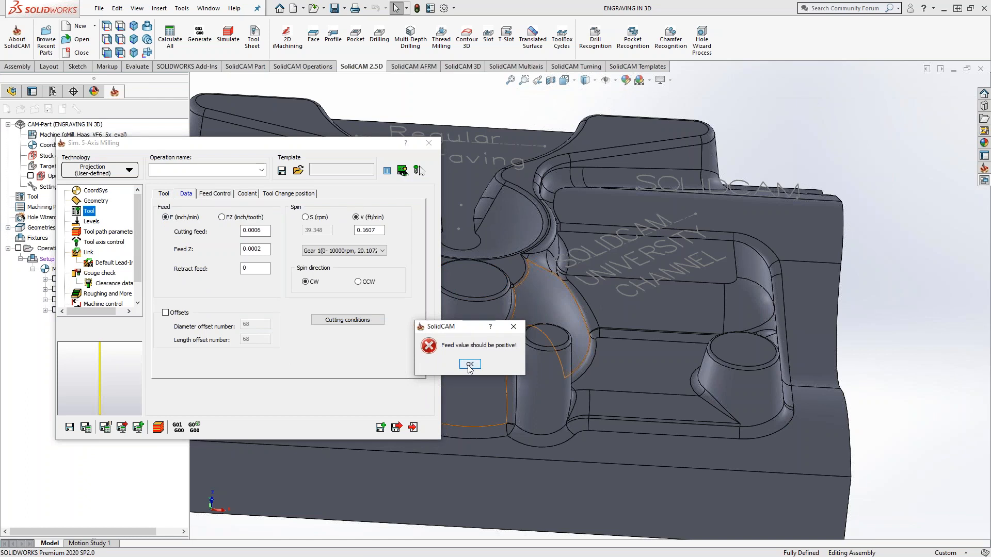
pyautogui.click(470, 365)
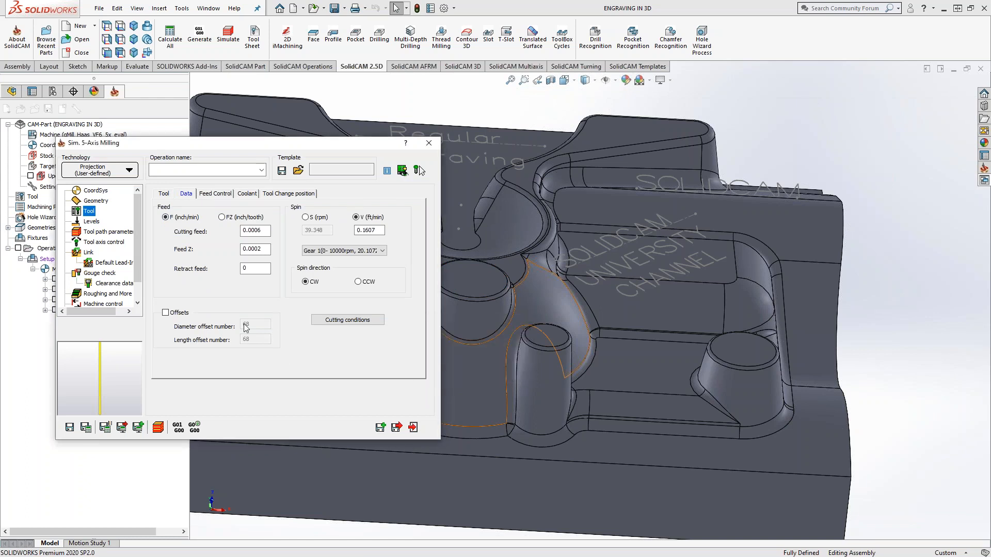
pyautogui.click(245, 269)
pyautogui.write('.0006')
# Set the tool axis direction to rotated around axis with a tilt angle of 45 to the Z-axis, and try calculating the operation
pyautogui.click(88, 222)
pyautogui.click(88, 232)
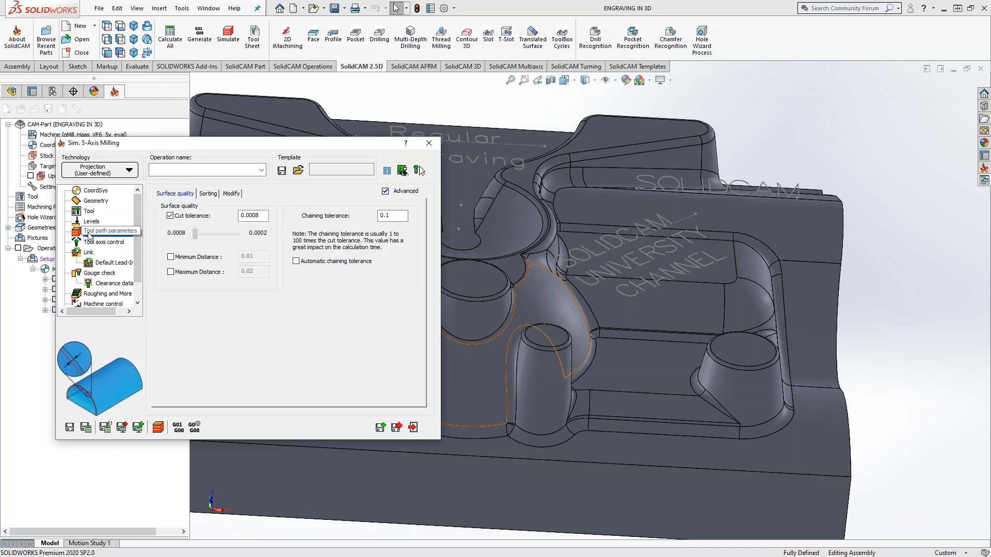
pyautogui.click(207, 195)
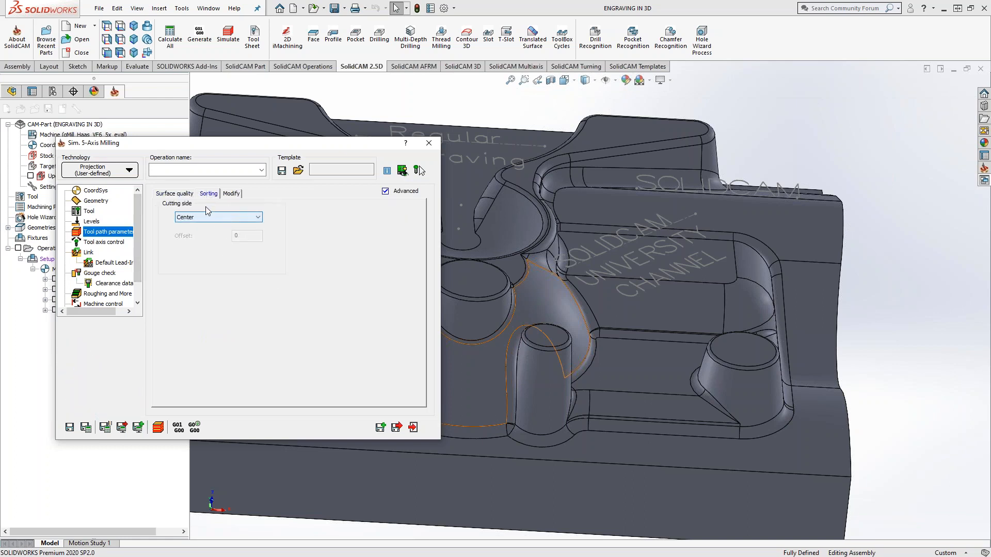
pyautogui.click(104, 242)
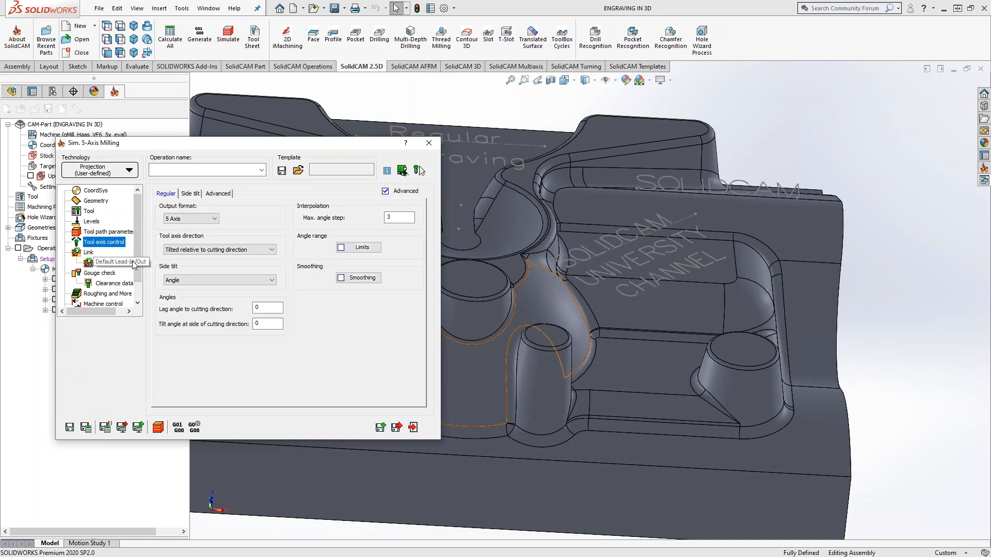
pyautogui.click(268, 251)
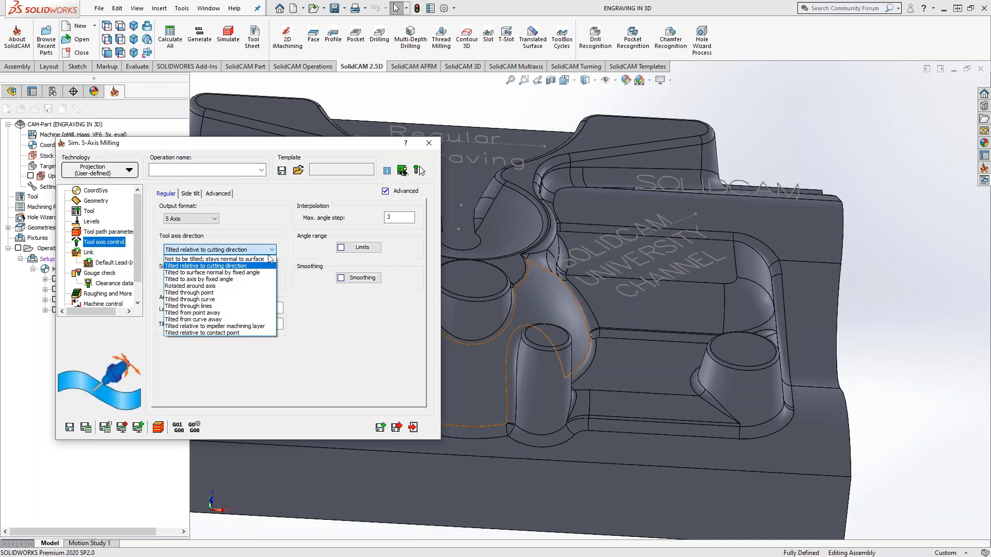
pyautogui.click(210, 287)
pyautogui.click(223, 280)
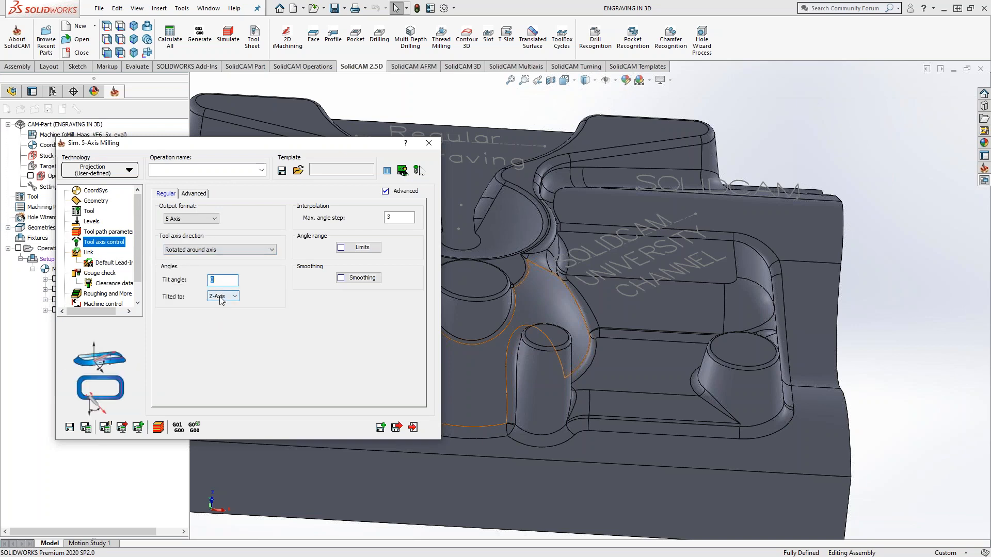
pyautogui.write('45')
pyautogui.click(85, 428)
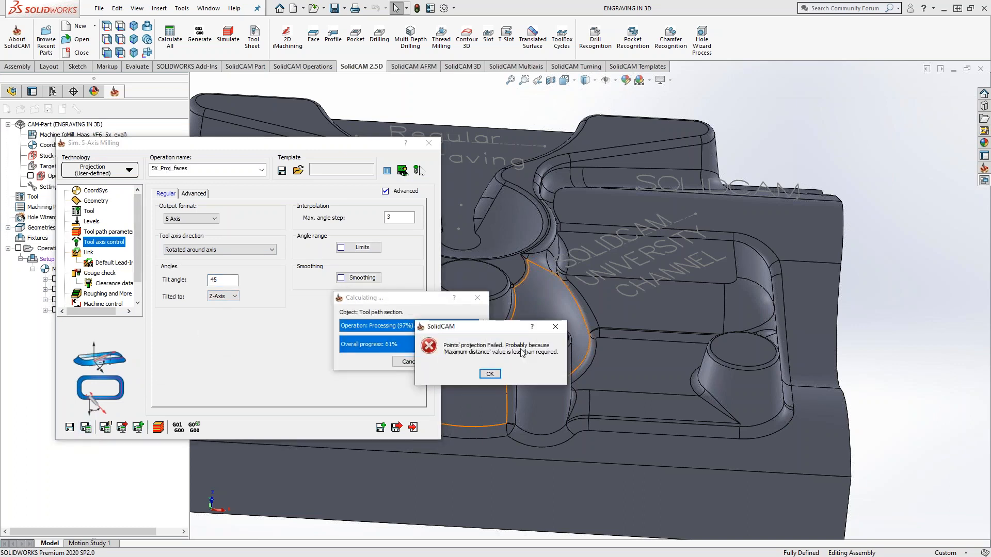
pyautogui.click(490, 373)
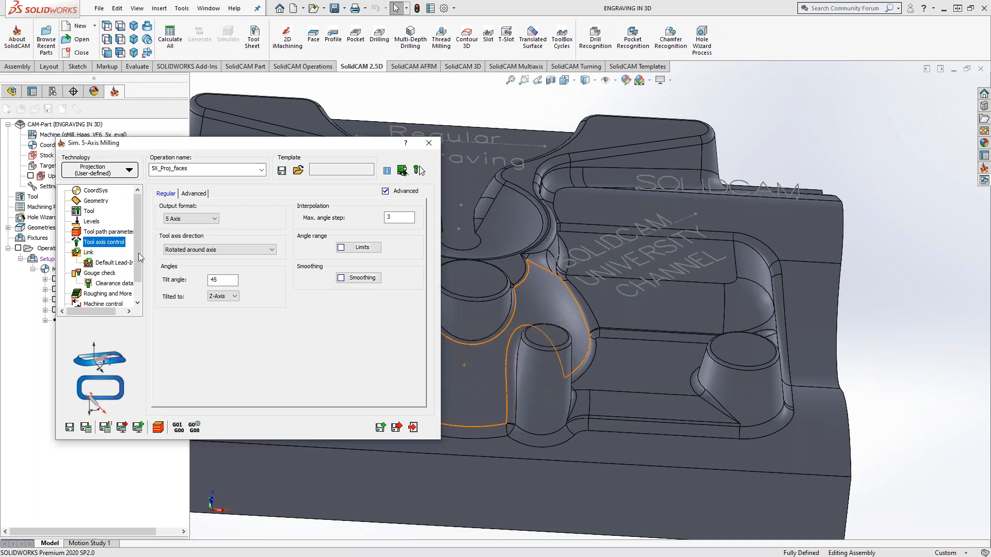
# Set the operation's maximum projection distance to 1 and recalculate the toolpath
pyautogui.click(98, 201)
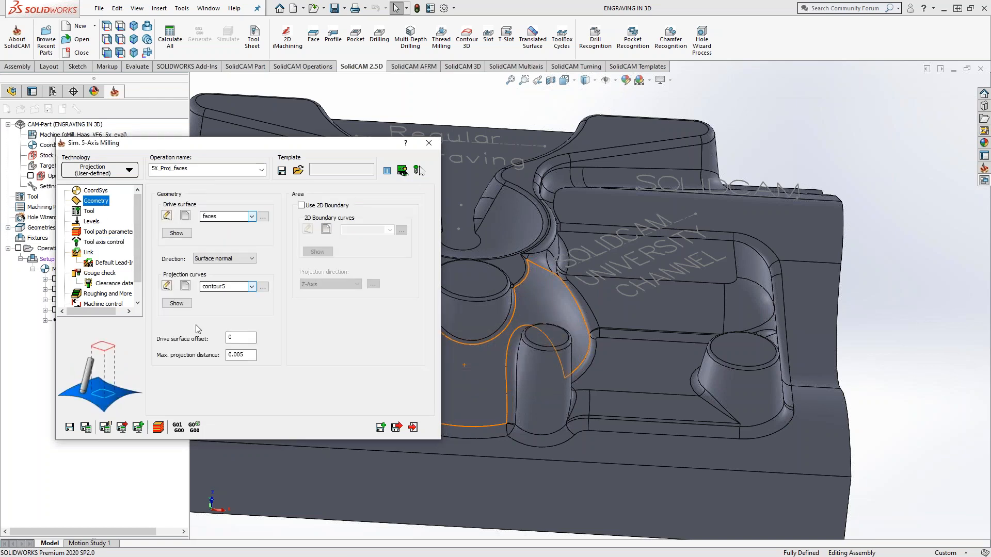
pyautogui.doubleClick(250, 356)
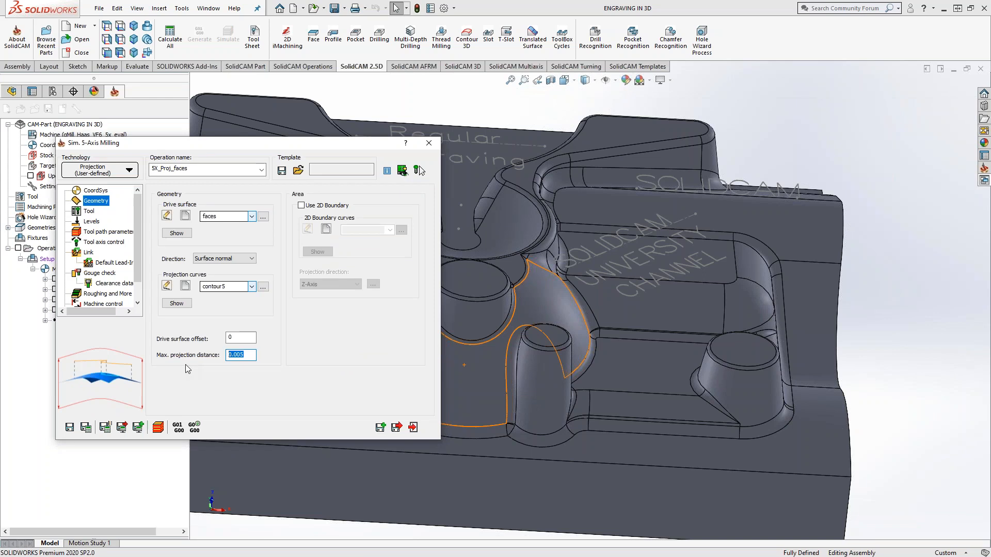
pyautogui.moveTo(662, 303)
pyautogui.mouseDown(button='middle')
pyautogui.moveTo(685, 261)
pyautogui.moveTo(686, 305)
pyautogui.moveTo(655, 290)
pyautogui.mouseUp(button='middle')
pyautogui.click(247, 355)
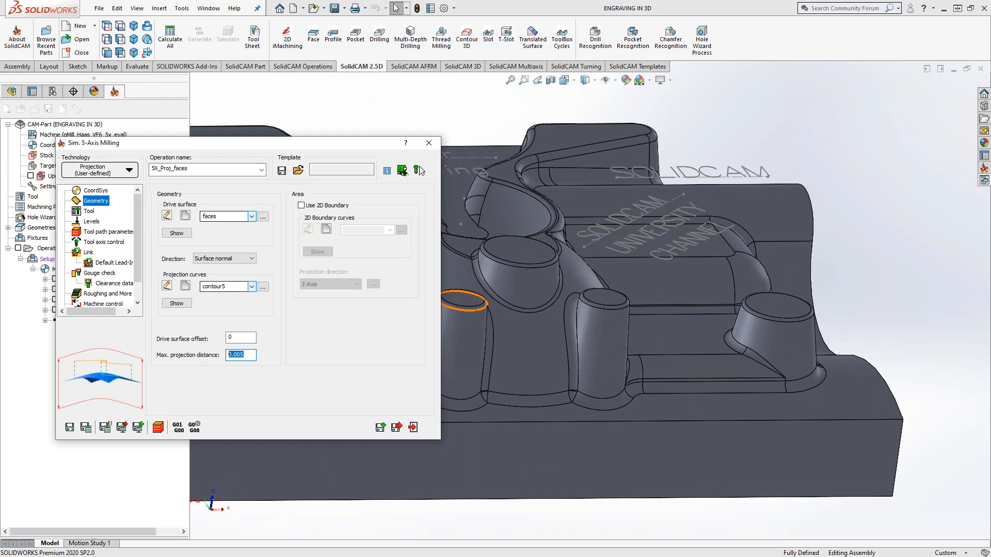
pyautogui.write('1')
pyautogui.click(417, 170)
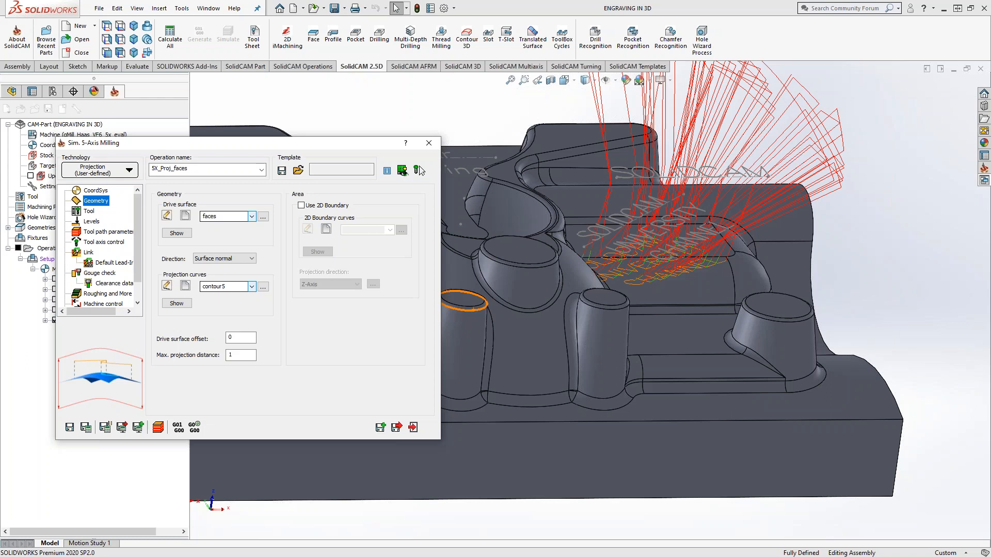
# Inspect the projected 5-axis toolpath around the text surfaces and hide it again
pyautogui.moveTo(643, 279)
pyautogui.mouseDown(button='middle')
pyautogui.moveTo(607, 293)
pyautogui.moveTo(651, 280)
pyautogui.moveTo(700, 304)
pyautogui.moveTo(686, 325)
pyautogui.moveTo(683, 294)
pyautogui.moveTo(640, 289)
pyautogui.mouseUp(button='middle')
pyautogui.scroll(-4, 598, 293)
pyautogui.middleClick(599, 293)
pyautogui.scroll(3, 656, 303)
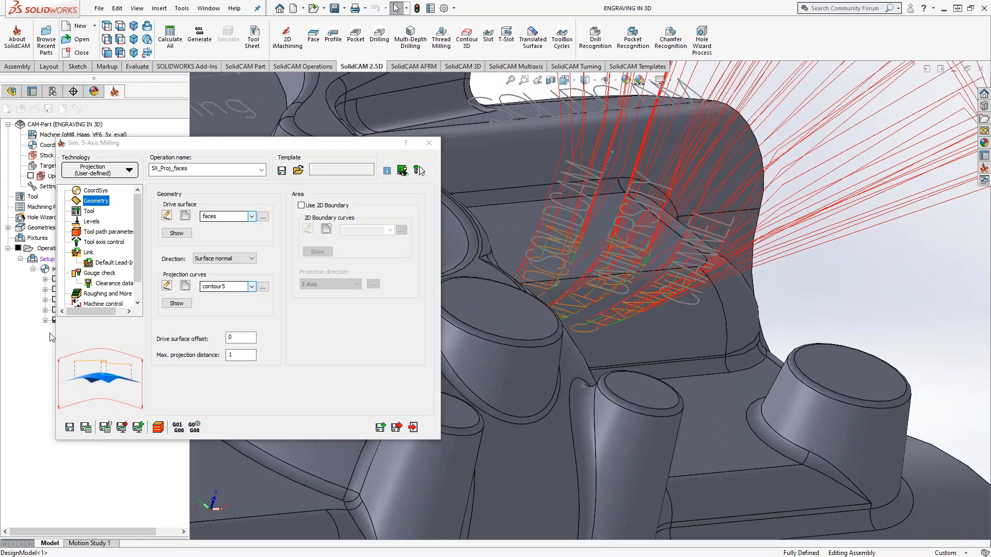
pyautogui.click(54, 323)
# Simulate the first moves of the projection operation in Host CAD mode and examine the tool's tilt at the text
pyautogui.click(156, 430)
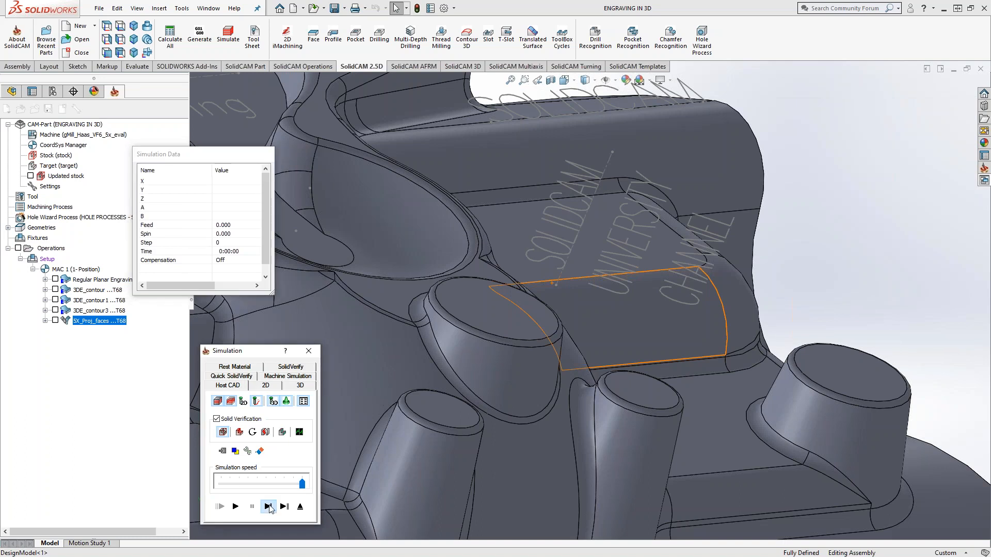
pyautogui.click(267, 506)
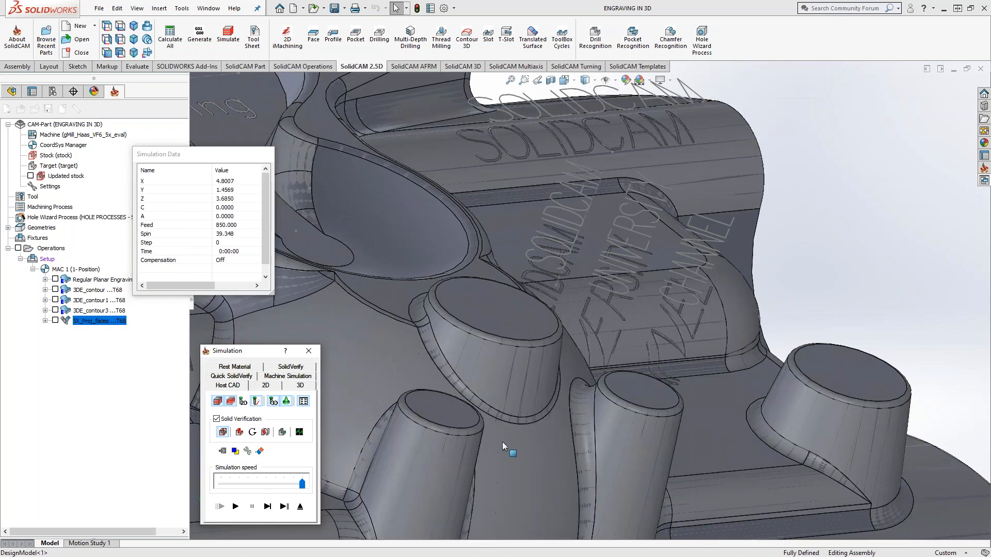
pyautogui.scroll(3, 586, 345)
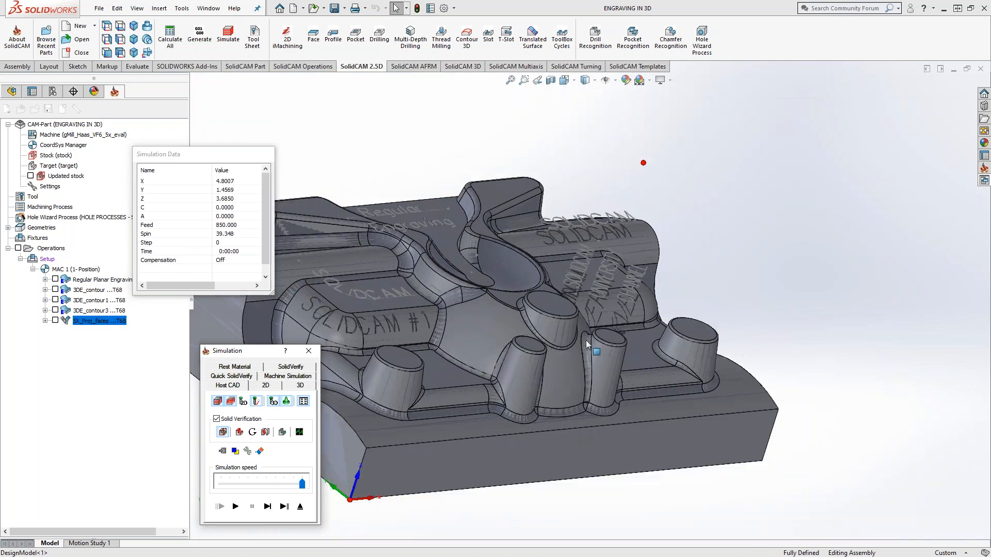
pyautogui.click(254, 507)
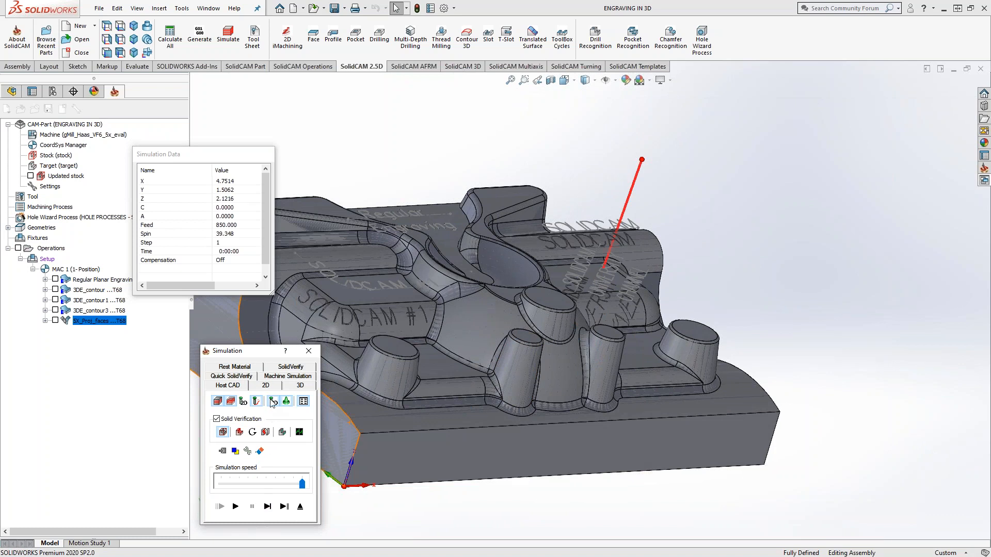
pyautogui.moveTo(601, 313); pyautogui.dragTo(635, 270, button='middle')
pyautogui.scroll(-2, 634, 270)
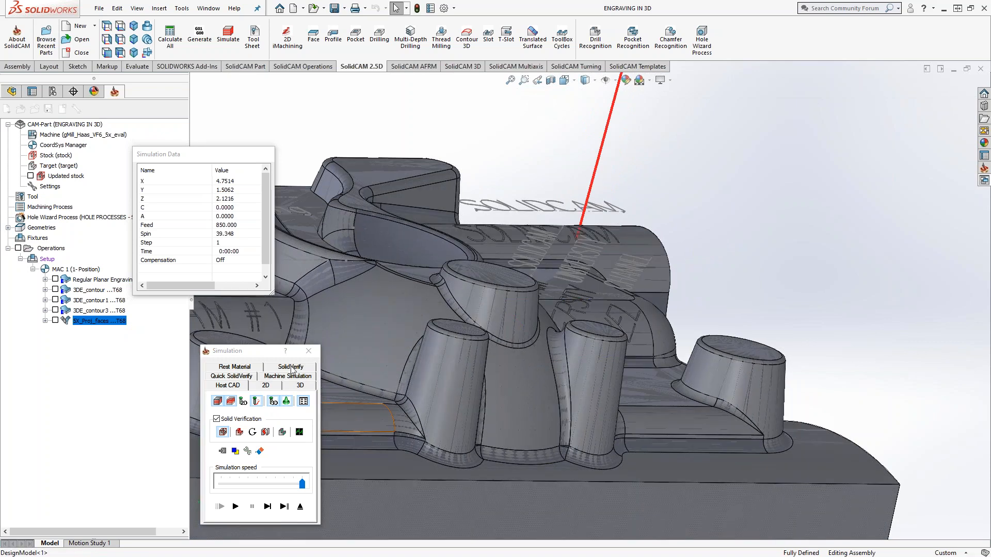
# Load the operation in the SolidVerify simulation, start single-step playback and toggle the tool holder display
pyautogui.click(290, 367)
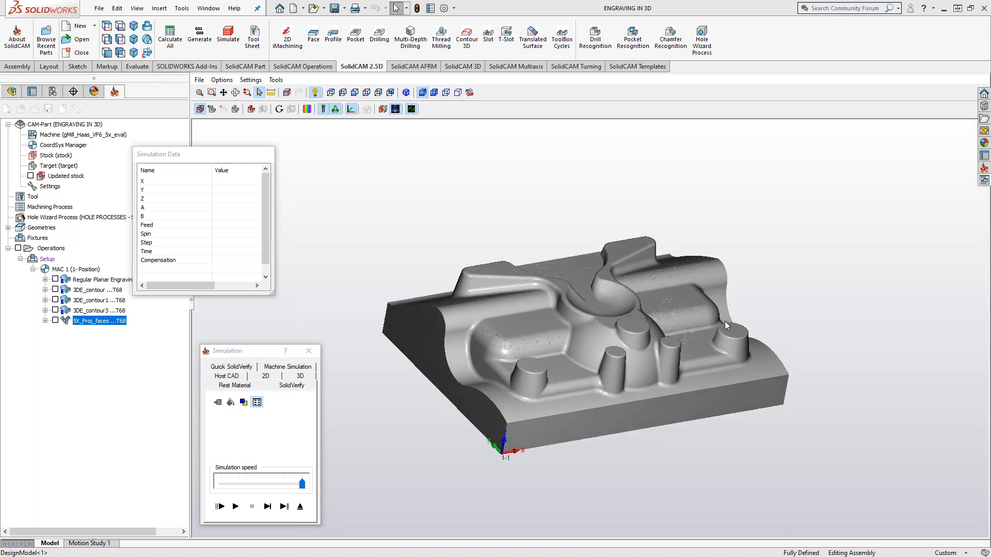
pyautogui.scroll(3, 725, 321)
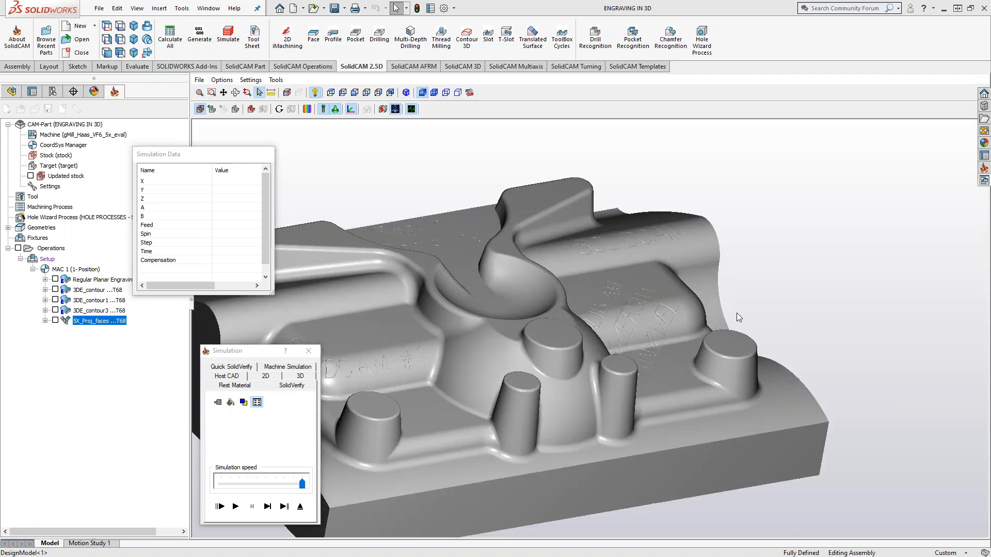
pyautogui.click(266, 507)
pyautogui.click(336, 108)
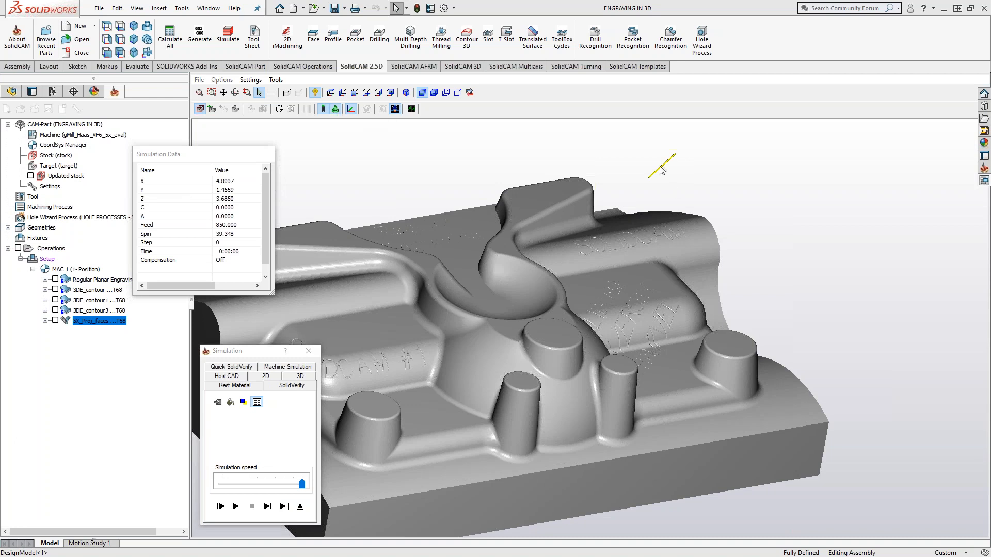
pyautogui.scroll(2, 675, 192)
# Advance the SolidVerify simulation step by step to examine the tilted tool engraving the first letters
pyautogui.click(267, 507)
pyautogui.click(268, 510)
pyautogui.click(267, 510)
pyautogui.click(268, 509)
pyautogui.click(268, 509)
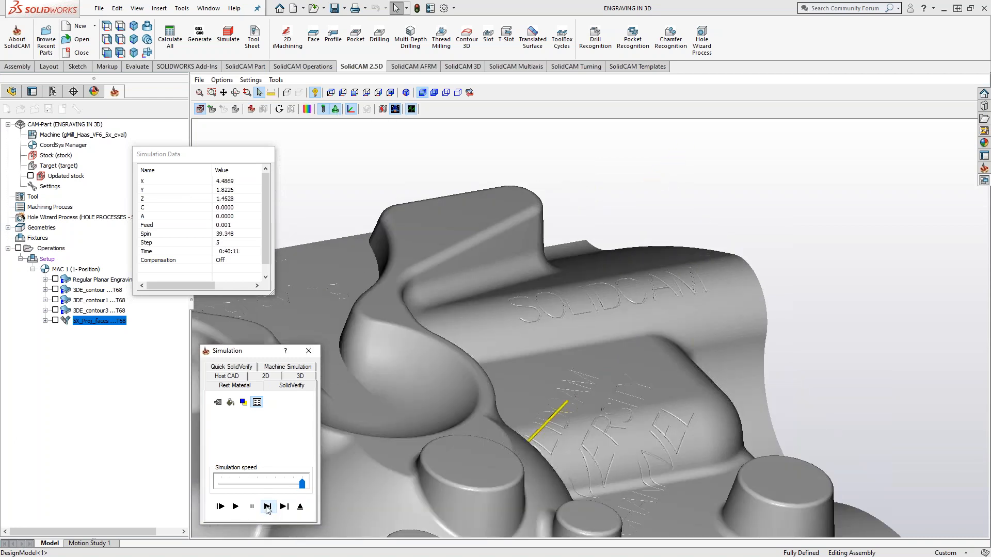
pyautogui.press('Return')
pyautogui.press('Return')
pyautogui.press('Return')
pyautogui.press('Return')
pyautogui.press('Return')
pyautogui.press('Return')
pyautogui.press('Return')
pyautogui.press('Return')
pyautogui.press('Return')
pyautogui.press('Return')
pyautogui.press('Return')
pyautogui.press('Return')
pyautogui.press('Return')
pyautogui.press('Return')
pyautogui.press('Return')
pyautogui.press('Return')
pyautogui.press('Return')
pyautogui.press('Return')
pyautogui.press('Return')
pyautogui.press('Return')
pyautogui.press('Return')
pyautogui.press('Return')
pyautogui.press('Return')
pyautogui.press('Return')
pyautogui.press('Return')
pyautogui.press('Return')
pyautogui.press('Return')
pyautogui.press('Return')
pyautogui.press('Return')
pyautogui.press('Return')
pyautogui.press('Return')
pyautogui.press('Return')
pyautogui.press('Return')
pyautogui.press('Return')
pyautogui.press('Return')
pyautogui.press('Return')
pyautogui.press('Return')
pyautogui.press('Return')
pyautogui.press('Return')
pyautogui.press('Return')
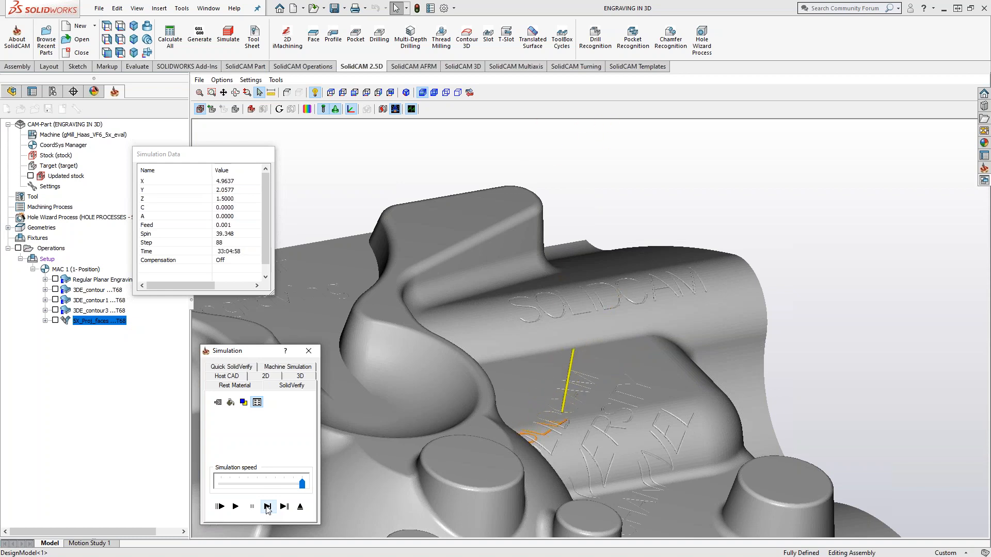
# Continue the SolidVerify simulation move by move to examine the tool's tilt while engraving the word UNIVERSITY
pyautogui.press('Return')
pyautogui.press('Return')
pyautogui.press('Return')
pyautogui.press('Return')
pyautogui.press('Return')
pyautogui.press('Return')
pyautogui.press('Return')
pyautogui.press('Return')
pyautogui.press('Return')
pyautogui.press('Return')
pyautogui.press('Return')
pyautogui.press('Return')
pyautogui.press('Return')
pyautogui.press('Return')
pyautogui.press('Return')
pyautogui.press('Return')
pyautogui.press('Return')
pyautogui.press('Return')
pyautogui.press('Return')
pyautogui.press('Return')
pyautogui.press('Return')
pyautogui.press('Return')
pyautogui.press('Return')
pyautogui.press('Return')
pyautogui.press('Return')
pyautogui.press('Return')
pyautogui.press('Return')
pyautogui.press('Return')
pyautogui.press('Return')
pyautogui.press('Return')
pyautogui.press('Return')
pyautogui.press('Return')
pyautogui.press('Return')
pyautogui.press('Return')
pyautogui.press('Return')
pyautogui.press('Return')
pyautogui.press('Return')
pyautogui.press('Return')
pyautogui.press('Return')
pyautogui.press('Return')
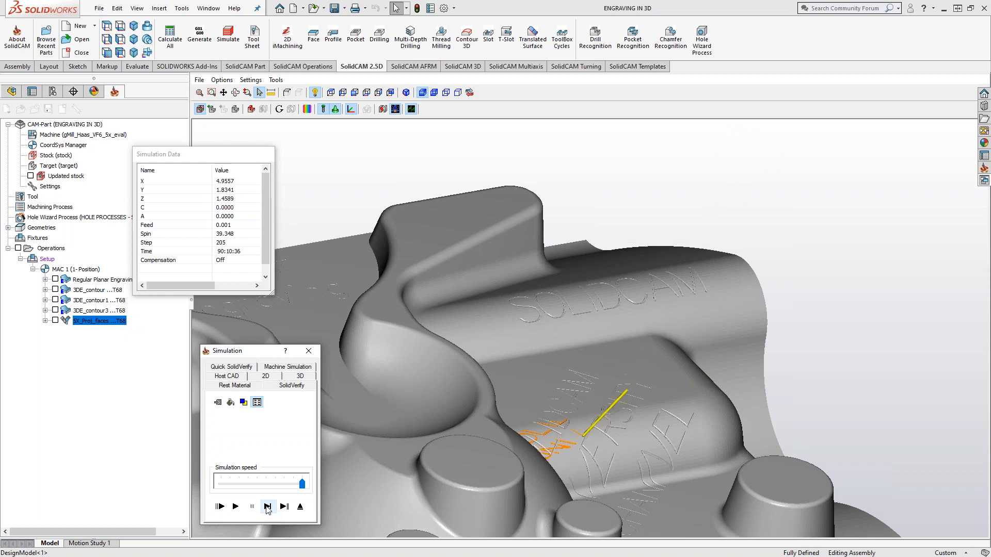
pyautogui.press('Return')
pyautogui.press('Return')
pyautogui.press('Return')
pyautogui.press('Return')
pyautogui.press('Return')
pyautogui.press('Return')
pyautogui.press('Return')
pyautogui.press('Return')
pyautogui.press('Return')
pyautogui.press('Return')
pyautogui.press('Return')
pyautogui.press('Return')
pyautogui.press('Return')
pyautogui.press('Return')
pyautogui.press('Return')
pyautogui.press('Return')
pyautogui.press('Return')
pyautogui.press('Return')
pyautogui.press('Return')
pyautogui.press('Return')
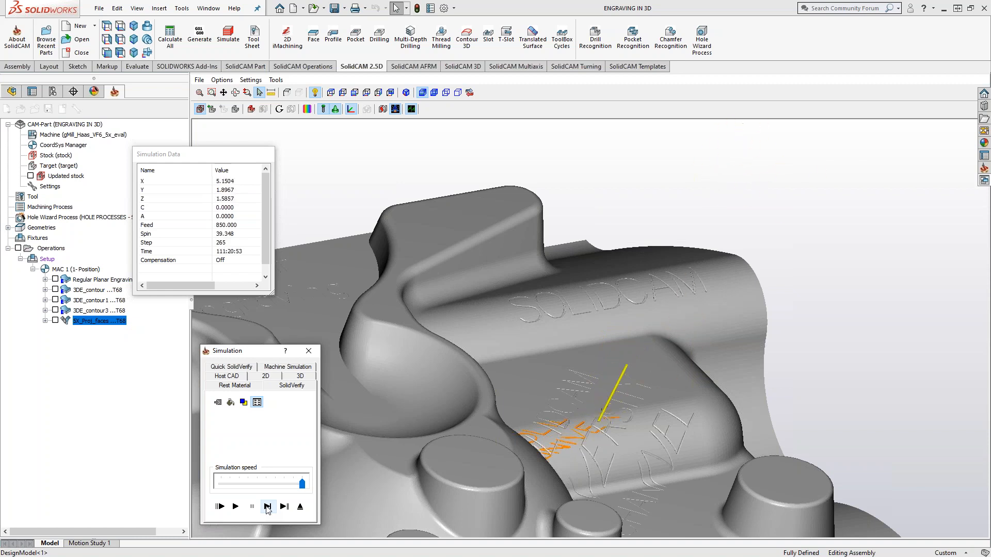
pyautogui.press('Return')
pyautogui.press('Return')
pyautogui.press('Return')
pyautogui.press('Return')
pyautogui.press('Return')
pyautogui.press('Return')
pyautogui.press('Return')
pyautogui.press('Return')
pyautogui.press('Return')
pyautogui.press('Return')
pyautogui.press('Return')
pyautogui.press('Return')
pyautogui.press('Return')
pyautogui.press('Return')
pyautogui.press('Return')
pyautogui.press('Return')
pyautogui.press('Return')
pyautogui.press('Return')
pyautogui.press('Return')
pyautogui.press('Return')
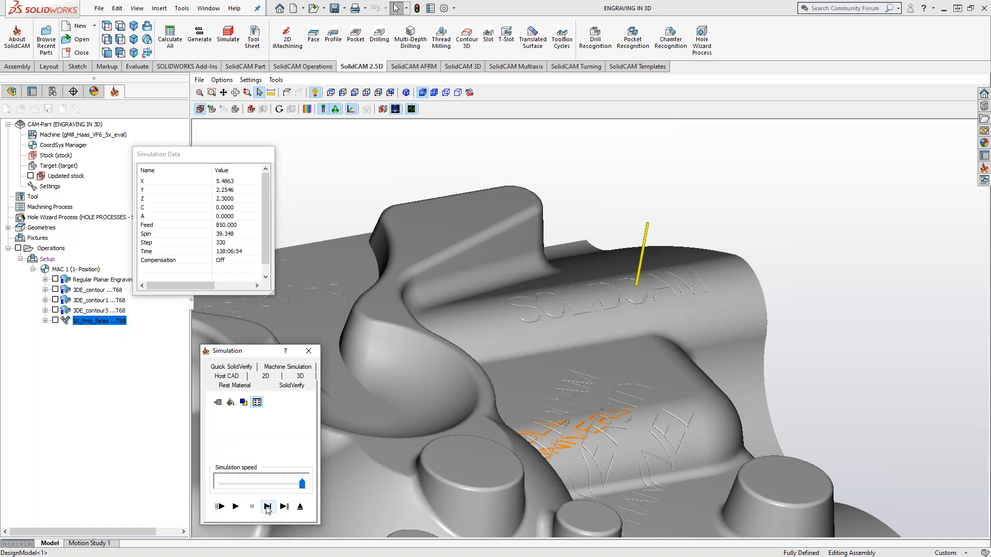
pyautogui.press('Return')
pyautogui.press('Return')
pyautogui.press('Return')
pyautogui.press('Return')
pyautogui.press('Return')
pyautogui.press('Return')
pyautogui.press('Return')
pyautogui.press('Return')
pyautogui.press('Return')
pyautogui.press('Return')
pyautogui.press('Return')
pyautogui.press('Return')
pyautogui.press('Return')
pyautogui.press('Return')
pyautogui.press('Return')
pyautogui.press('Return')
pyautogui.press('Return')
pyautogui.press('Return')
pyautogui.press('Return')
pyautogui.press('Return')
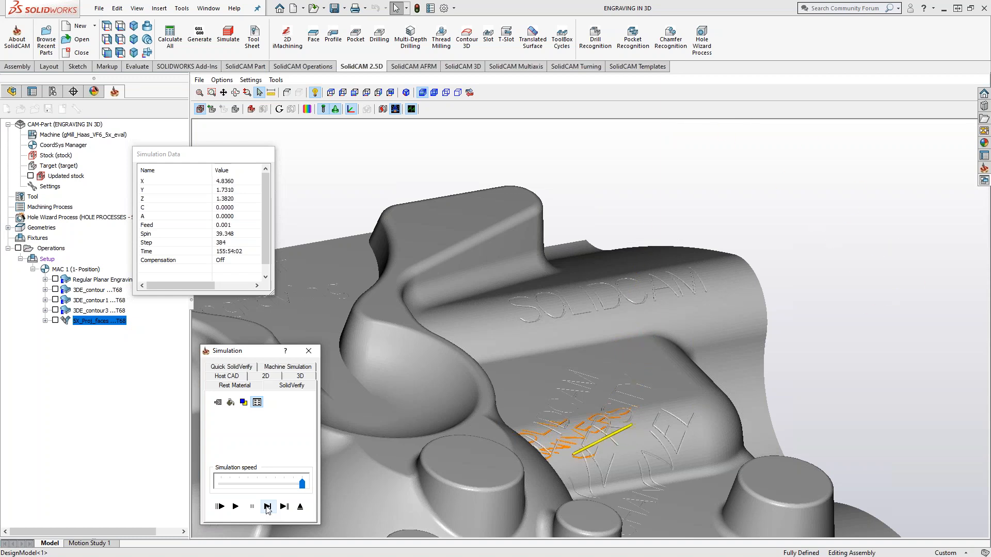
pyautogui.press('Return')
pyautogui.press('Return')
pyautogui.press('Return')
pyautogui.press('Return')
pyautogui.press('Return')
pyautogui.press('Return')
pyautogui.press('Return')
pyautogui.press('Return')
pyautogui.press('Return')
pyautogui.press('Return')
pyautogui.press('Return')
pyautogui.press('Return')
pyautogui.press('Return')
pyautogui.press('Return')
pyautogui.press('Return')
pyautogui.press('Return')
pyautogui.press('Return')
pyautogui.press('Return')
pyautogui.press('Return')
pyautogui.press('Return')
# Step through more SolidVerify moves to examine the tool's tilt while engraving the text, then close the simulation
pyautogui.moveTo(552, 473); pyautogui.dragTo(582, 479, button='middle')
pyautogui.click(266, 511)
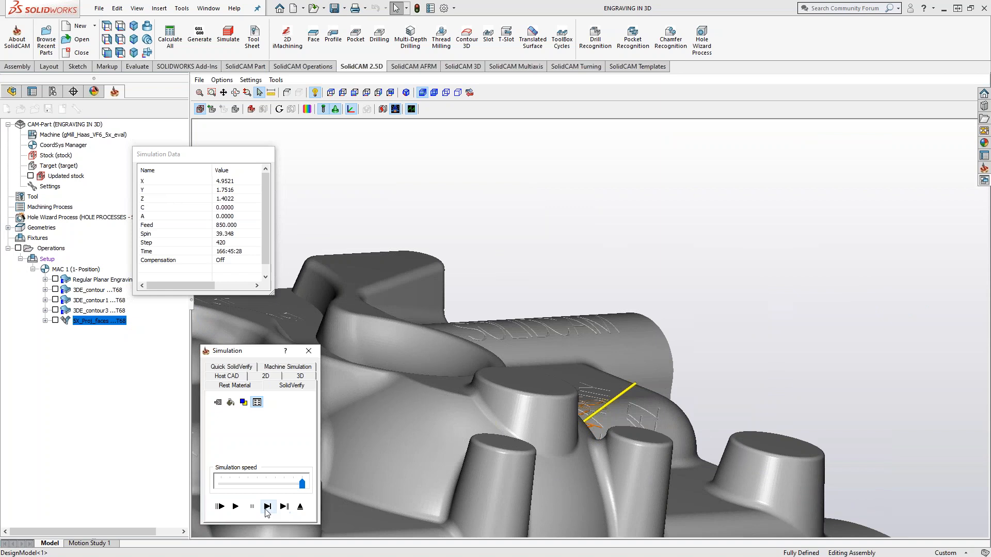
pyautogui.press('Return')
pyautogui.press('Return')
pyautogui.press('Return')
pyautogui.press('Return')
pyautogui.press('Return')
pyautogui.press('Return')
pyautogui.press('Return')
pyautogui.press('Return')
pyautogui.press('Return')
pyautogui.press('Return')
pyautogui.press('Return')
pyautogui.press('Return')
pyautogui.press('Return')
pyautogui.press('Return')
pyautogui.press('Return')
pyautogui.press('Return')
pyautogui.press('Return')
pyautogui.press('Return')
pyautogui.press('Return')
pyautogui.press('Return')
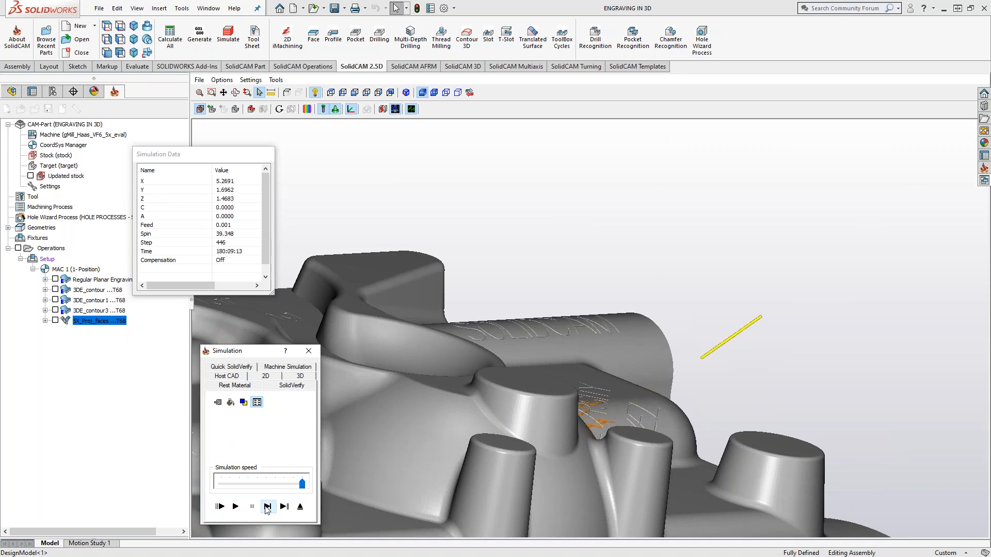
pyautogui.press('Return')
pyautogui.press('Return')
pyautogui.press('Return')
pyautogui.press('Return')
pyautogui.press('Return')
pyautogui.press('Return')
pyautogui.press('Return')
pyautogui.press('Return')
pyautogui.press('Return')
pyautogui.press('Return')
pyautogui.press('Return')
pyautogui.press('Return')
pyautogui.press('Return')
pyautogui.press('Return')
pyautogui.press('Return')
pyautogui.press('Return')
pyautogui.press('Return')
pyautogui.press('Return')
pyautogui.press('Return')
pyautogui.press('Return')
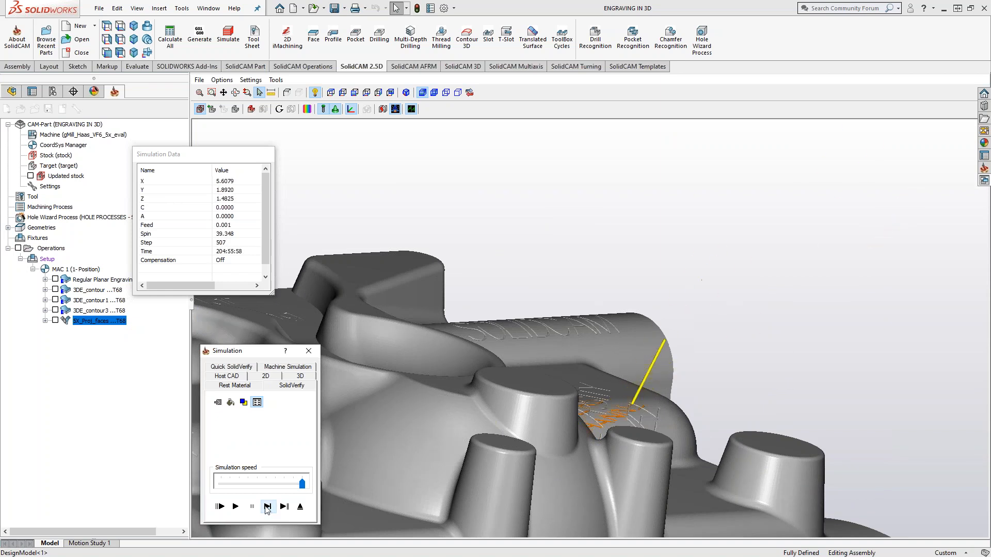
pyautogui.moveTo(565, 418); pyautogui.dragTo(552, 465, button='middle')
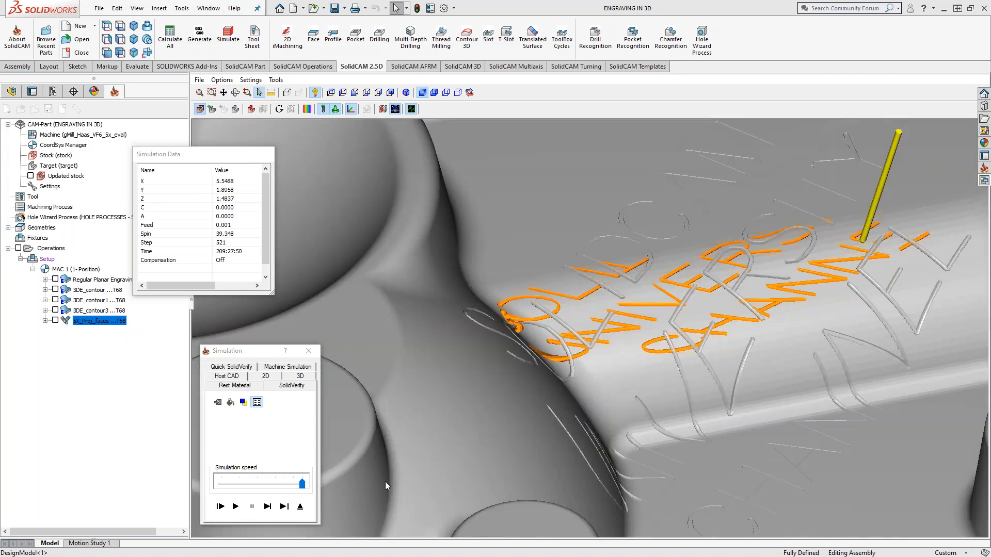
pyautogui.click(303, 507)
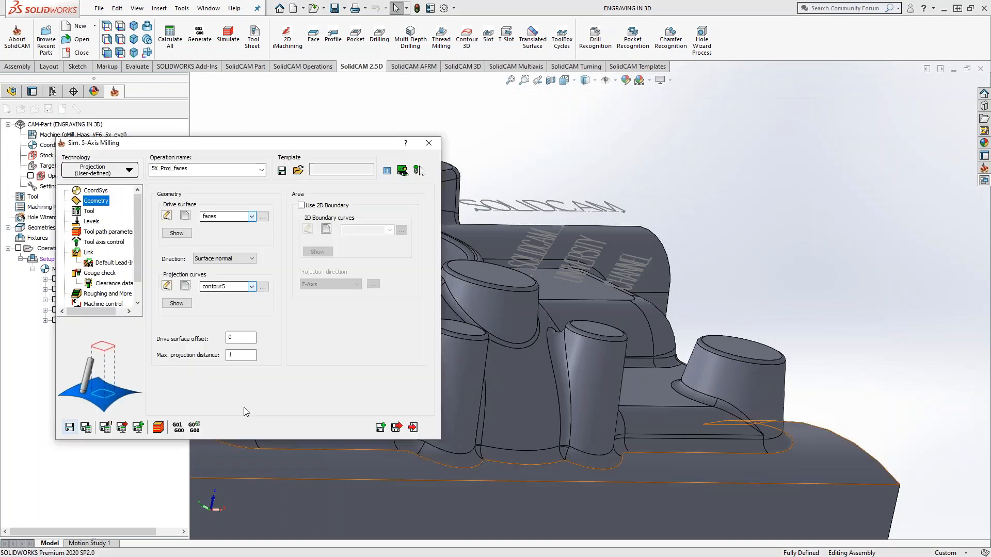
# Set the operation's projection direction to Z-Axis, save and recalculate it, and close the operation
pyautogui.click(252, 258)
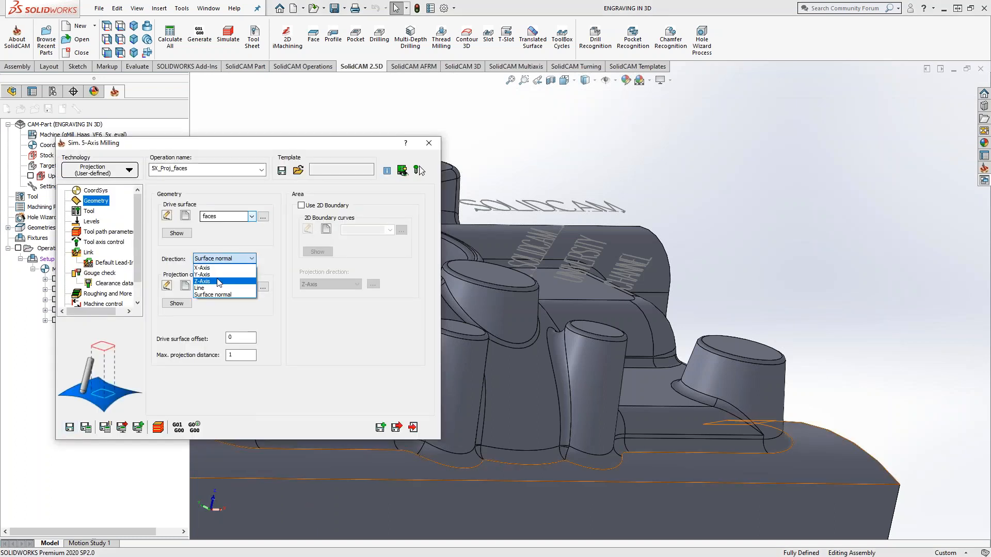
pyautogui.click(216, 283)
pyautogui.click(86, 428)
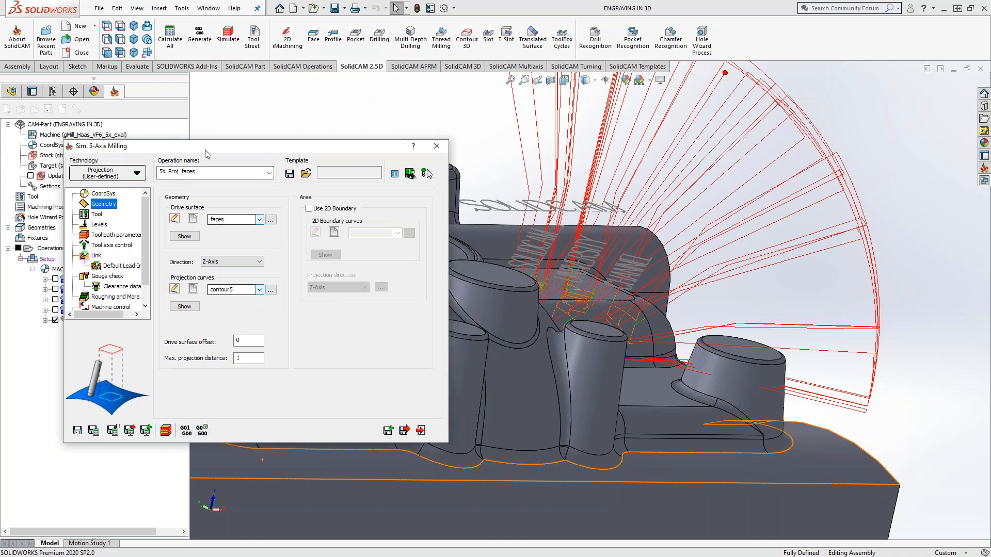
pyautogui.moveTo(177, 143); pyautogui.dragTo(275, 165)
pyautogui.doubleClick(84, 292)
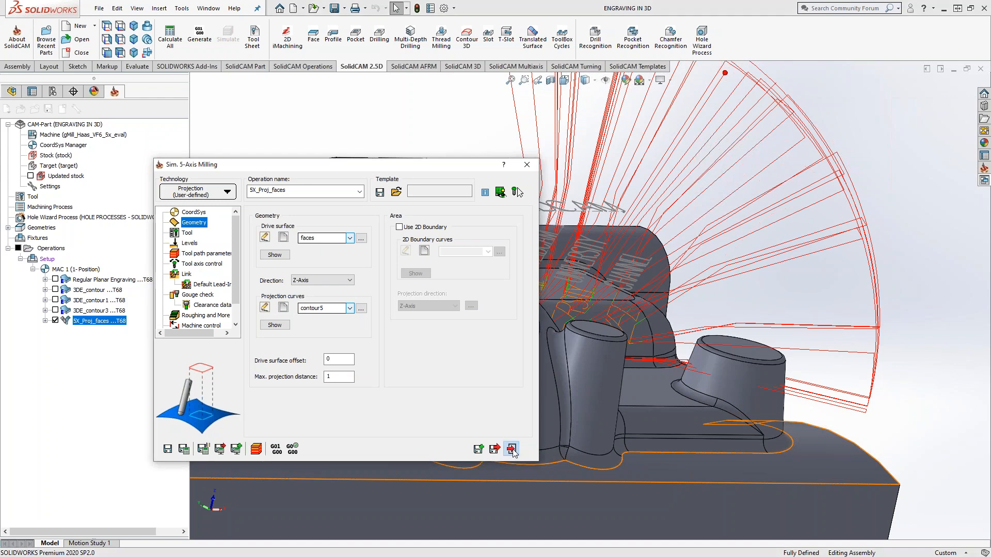
pyautogui.click(511, 449)
# Suppress the three 3DE_contour engraving operations
pyautogui.click(84, 291)
pyautogui.keyDown('shift'); pyautogui.click(83, 311); pyautogui.keyUp('shift')
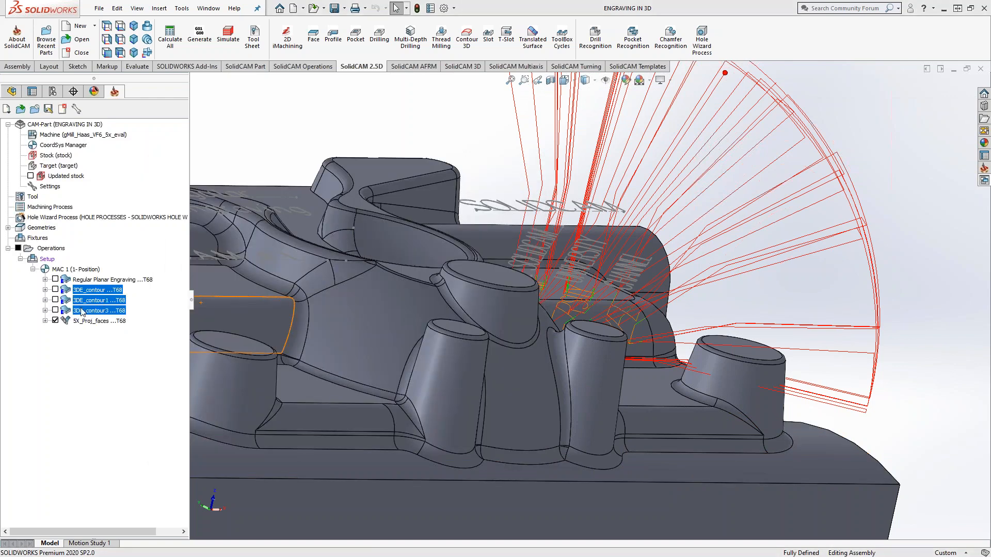
pyautogui.rightClick(81, 311)
pyautogui.click(124, 541)
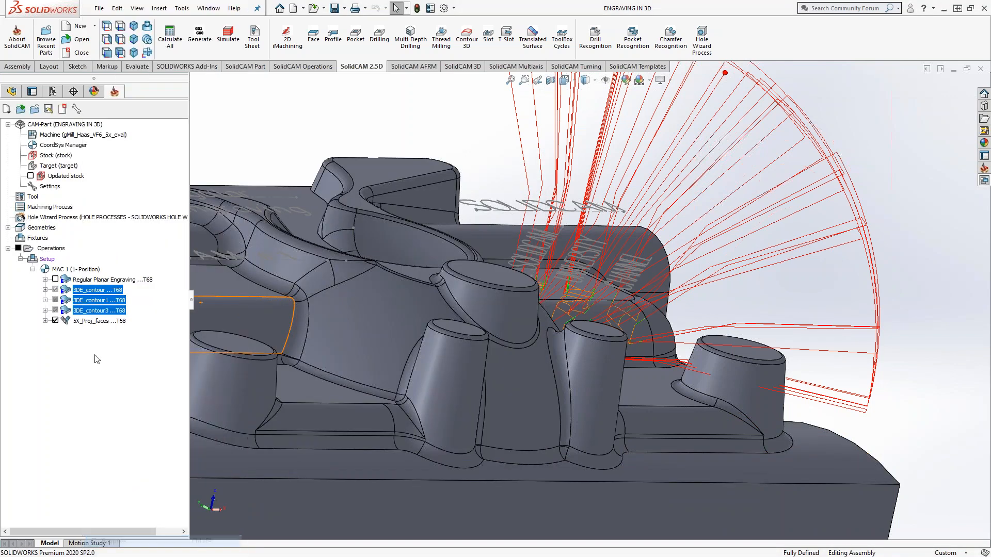
pyautogui.click(88, 322)
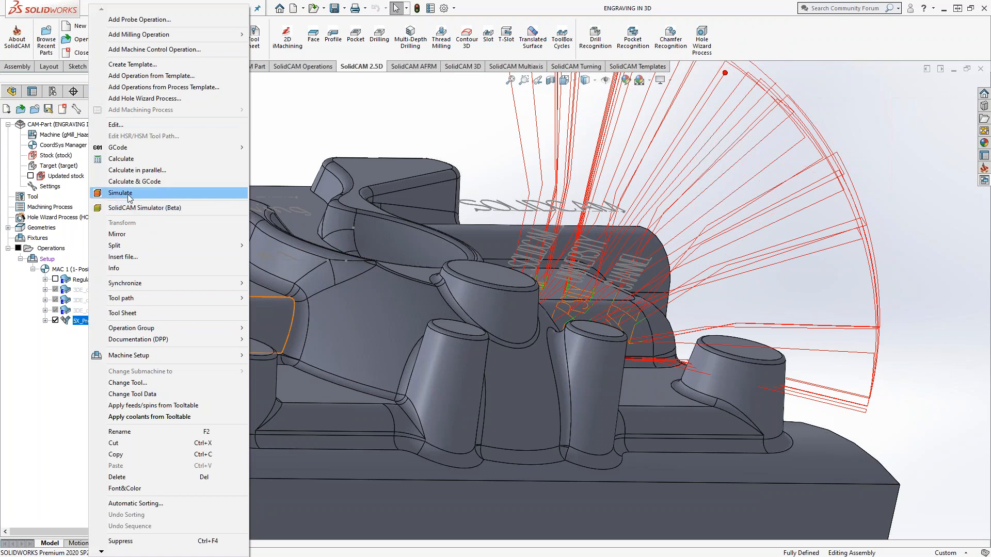
pyautogui.click(120, 193)
pyautogui.click(309, 351)
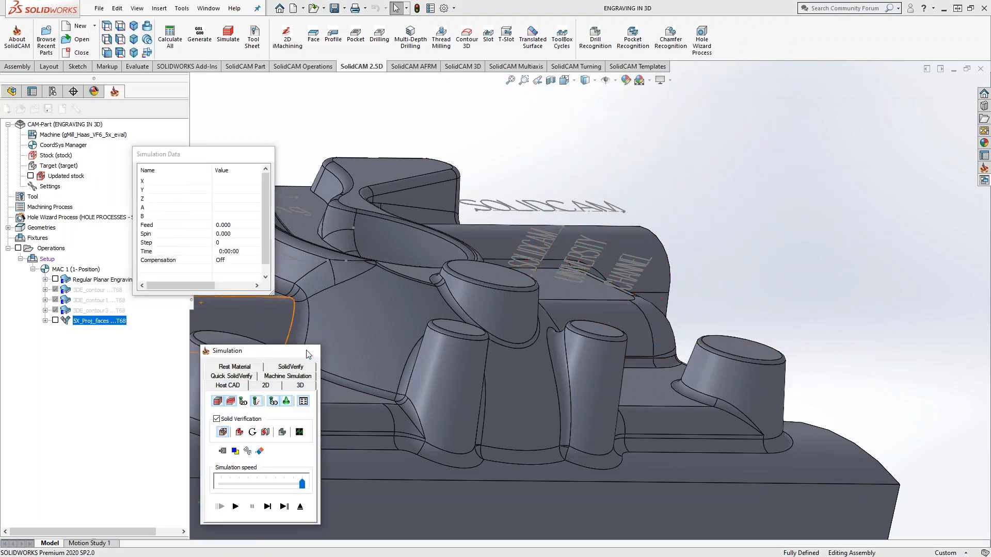
# Assign the 1/8" Endmill 1.625" Long holder to the 1/64 Ballmill, tool 68, and save the part tool table
pyautogui.click(33, 198)
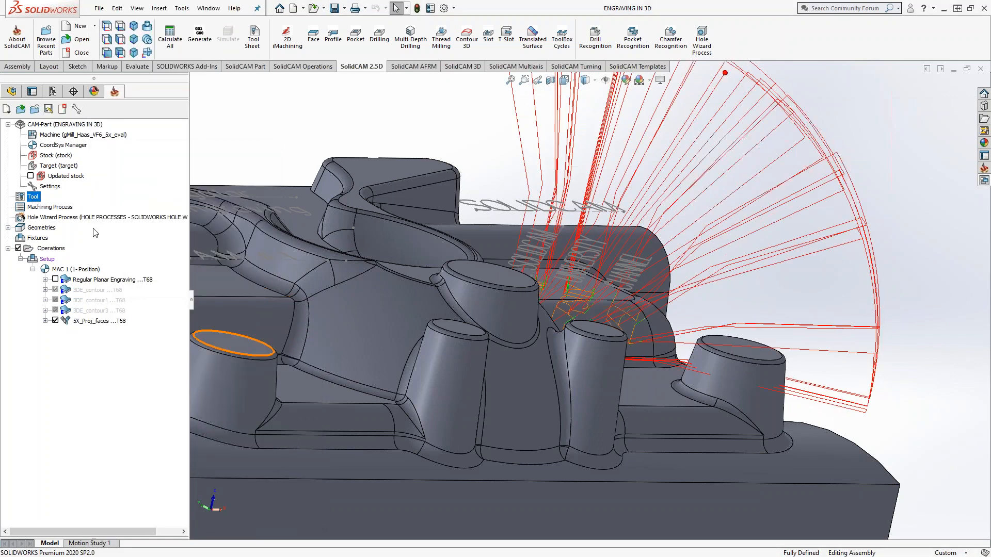
pyautogui.click(55, 171)
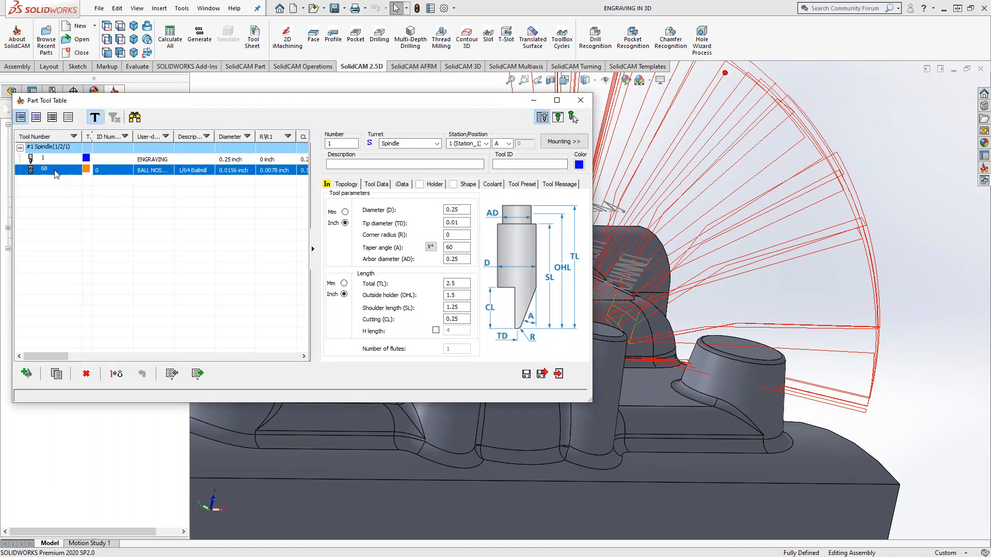
pyautogui.click(430, 185)
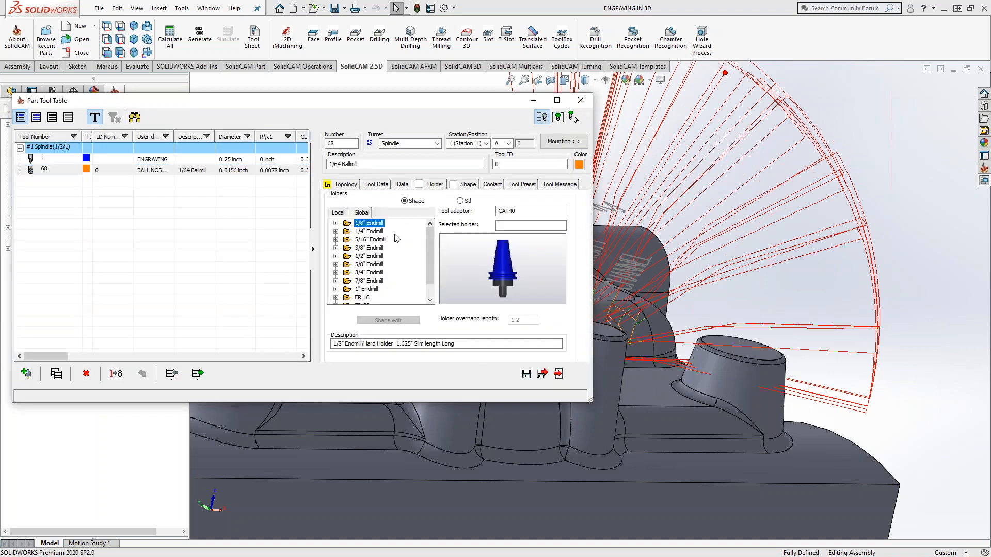
pyautogui.click(336, 224)
pyautogui.click(357, 231)
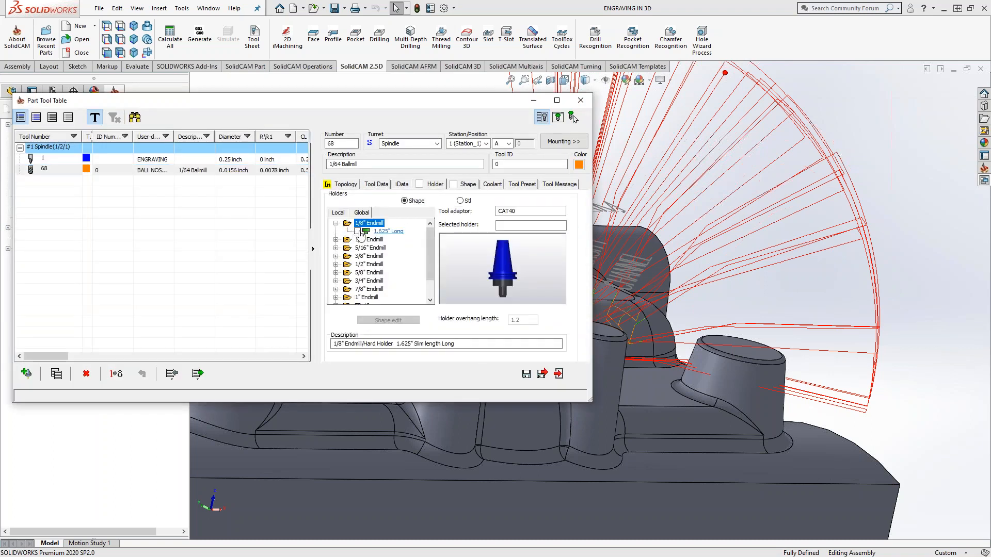
pyautogui.click(542, 374)
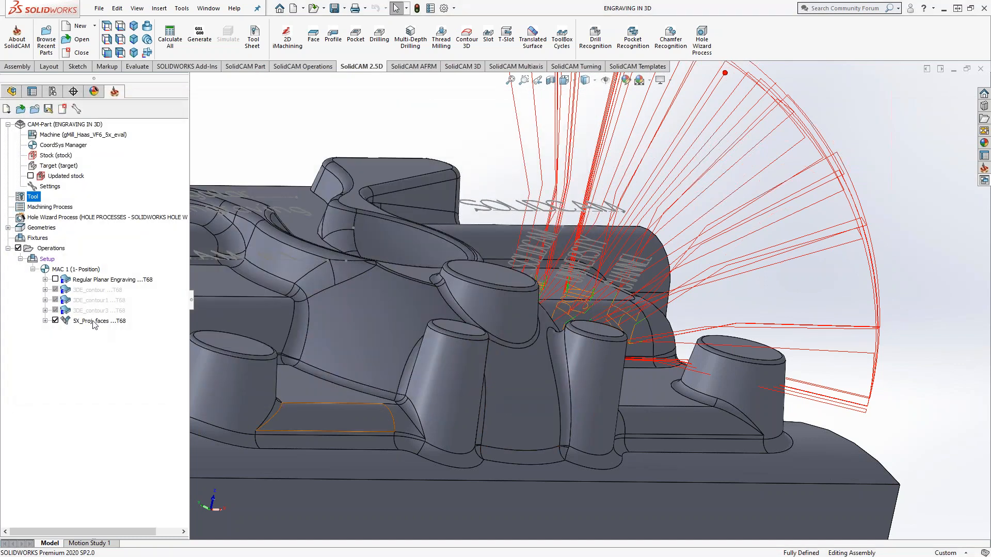
# Load the 5X_Proj_faces operation in SolidVerify with single-step playback and examine the tool holder at the first move
pyautogui.rightClick(92, 321)
pyautogui.click(123, 192)
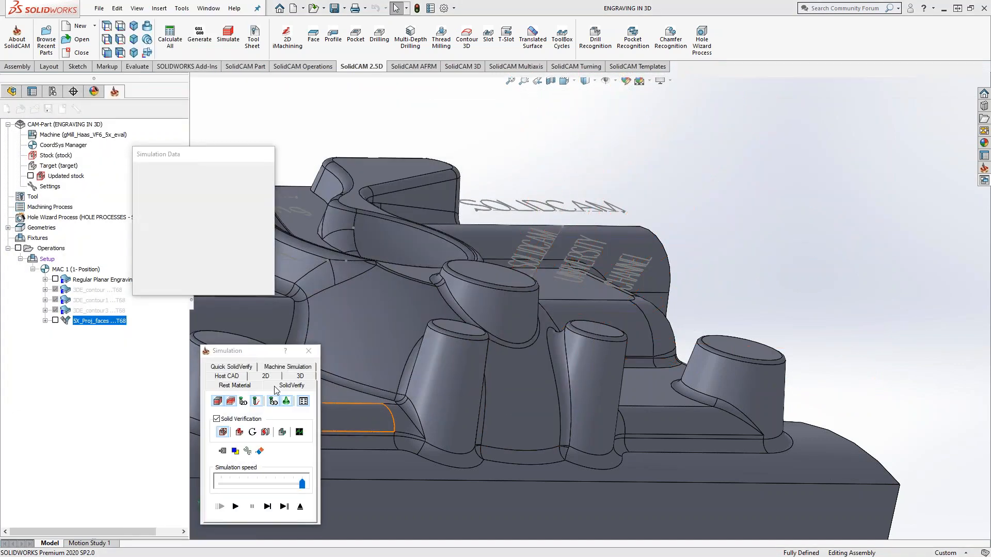
pyautogui.click(272, 401)
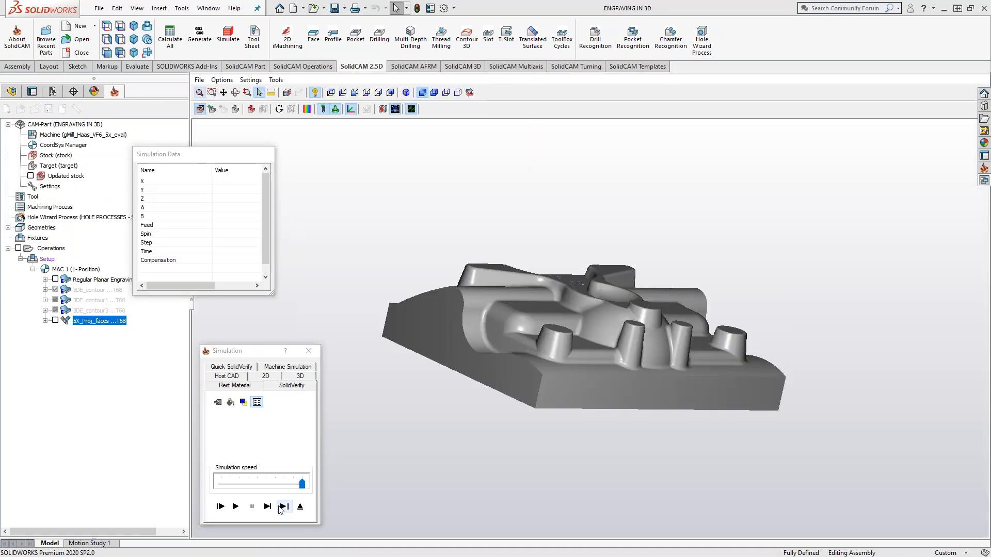
pyautogui.click(267, 506)
pyautogui.click(267, 507)
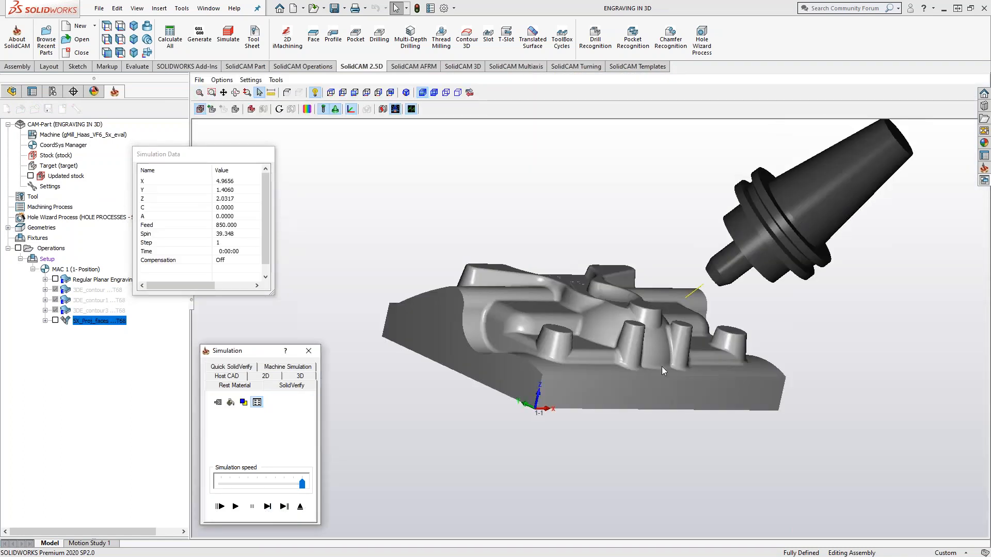
pyautogui.scroll(-3, 661, 366)
pyautogui.moveTo(736, 316); pyautogui.dragTo(712, 323, button='middle')
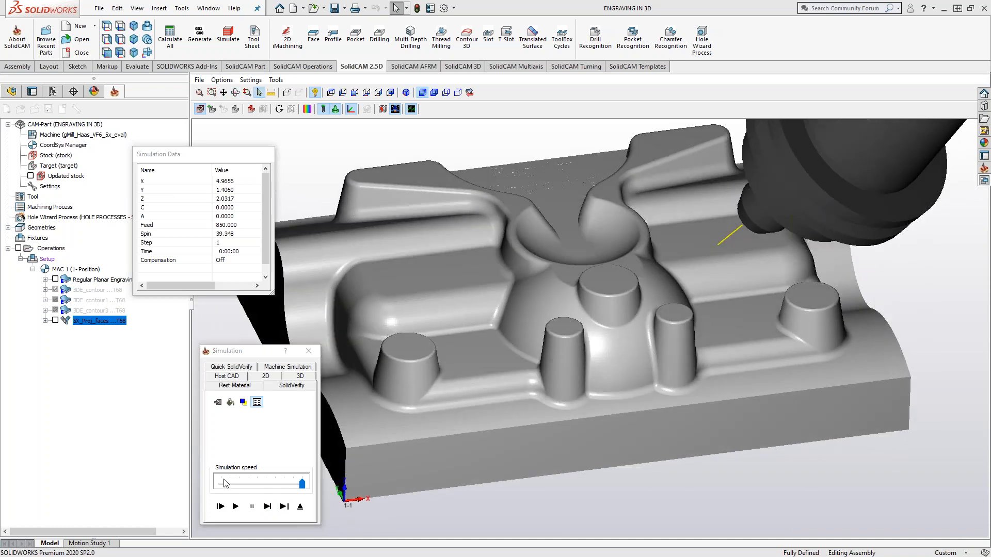
pyautogui.moveTo(773, 269); pyautogui.dragTo(628, 295, button='middle')
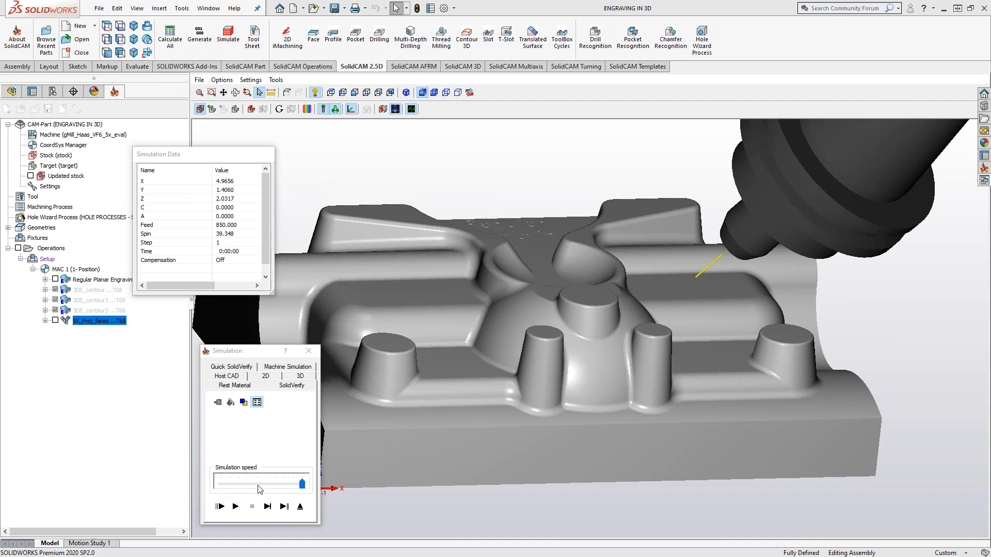
# Advance the SolidVerify simulation move by move to examine the holder's position while the first letters are engraved
pyautogui.click(268, 507)
pyautogui.click(267, 506)
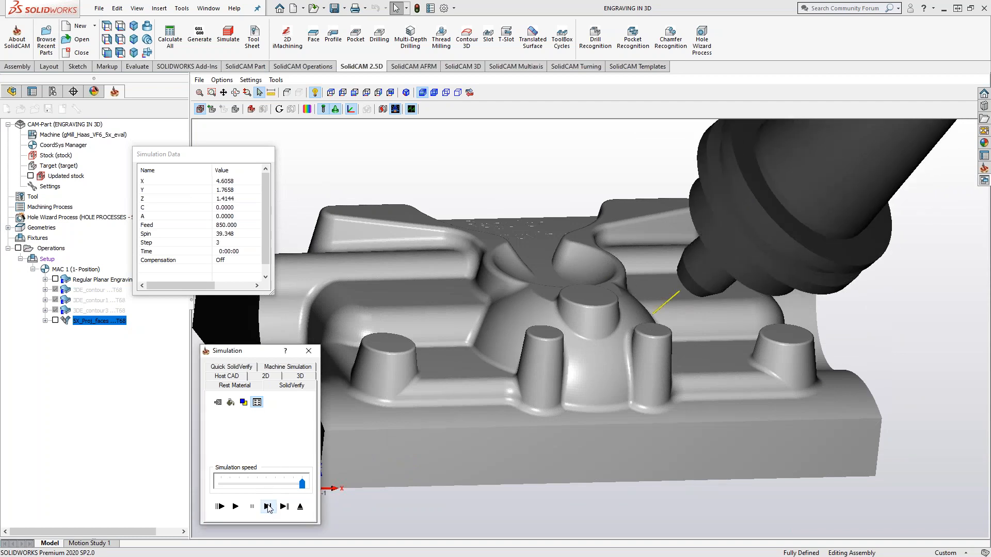
pyautogui.click(268, 507)
pyautogui.press('space')
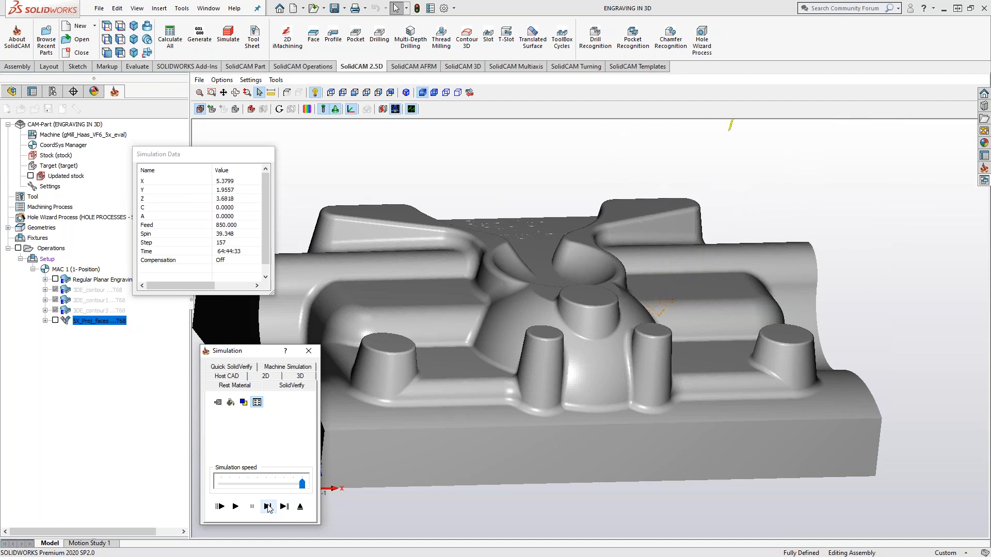
pyautogui.scroll(6, 702, 308)
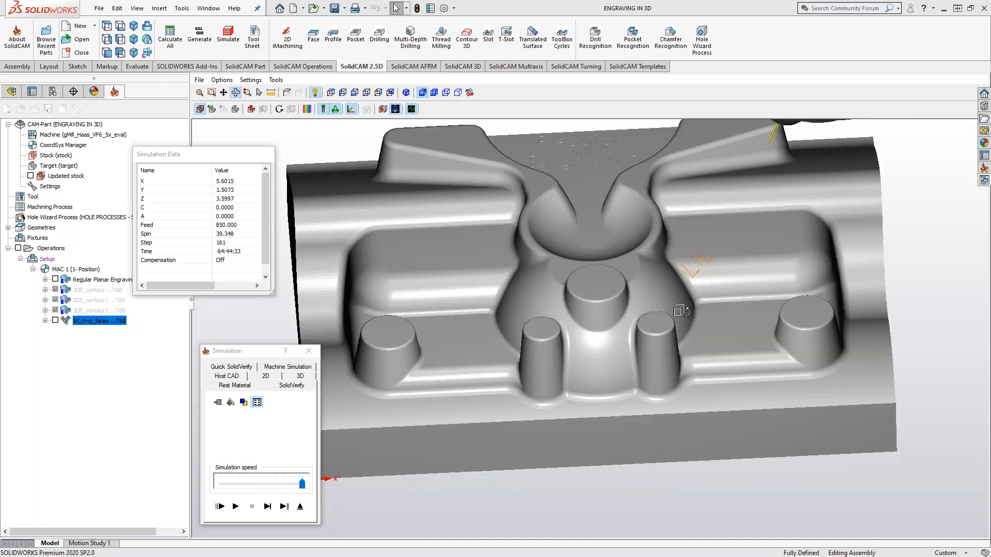
pyautogui.scroll(2, 691, 266)
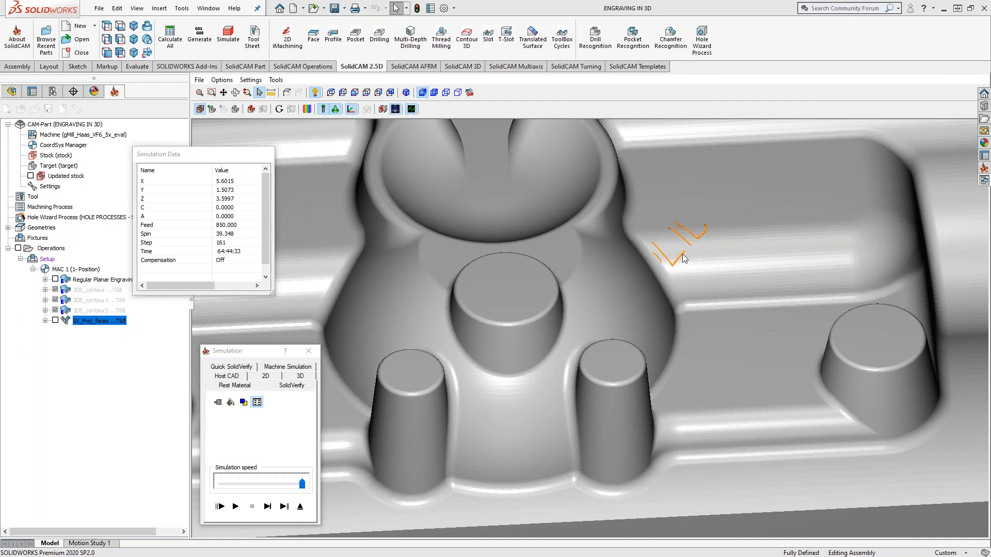
# Play the remaining SolidVerify moves, examine the part for holder collisions around the bosses near the text, and close the simulation
pyautogui.click(236, 506)
pyautogui.click(519, 371)
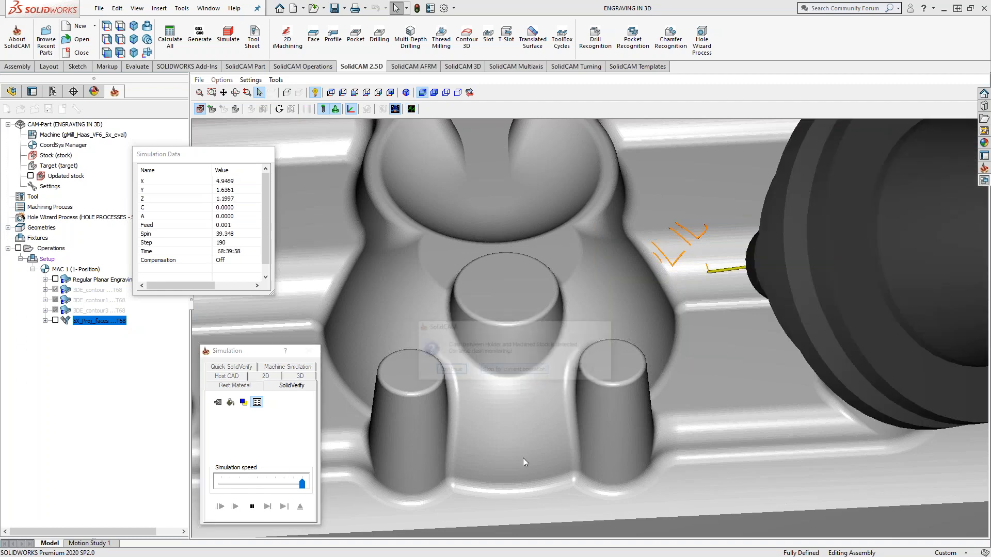
pyautogui.moveTo(729, 265); pyautogui.dragTo(725, 333, button='middle')
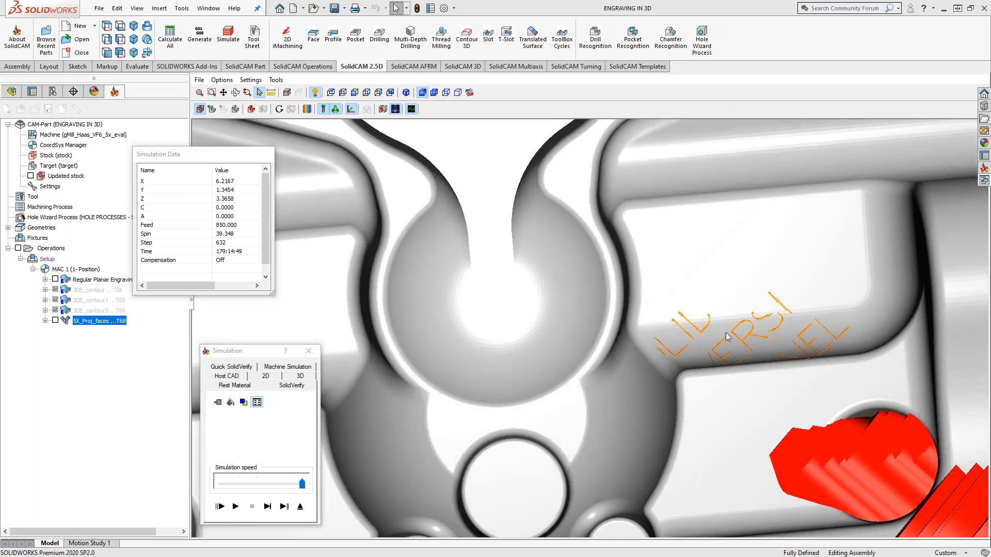
pyautogui.moveTo(763, 392); pyautogui.dragTo(794, 351, button='middle')
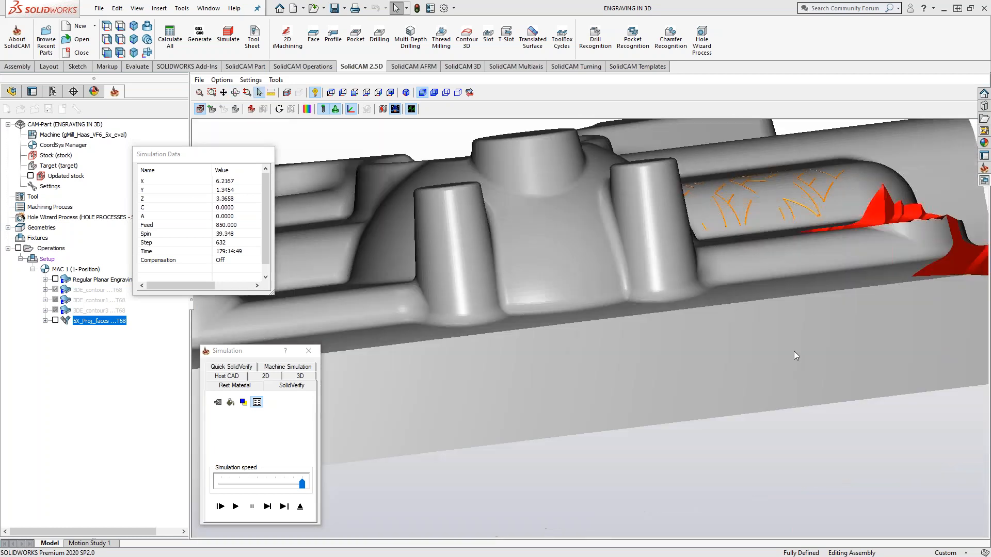
pyautogui.scroll(-5, 793, 351)
pyautogui.moveTo(859, 310); pyautogui.dragTo(636, 390, button='middle')
pyautogui.click(300, 507)
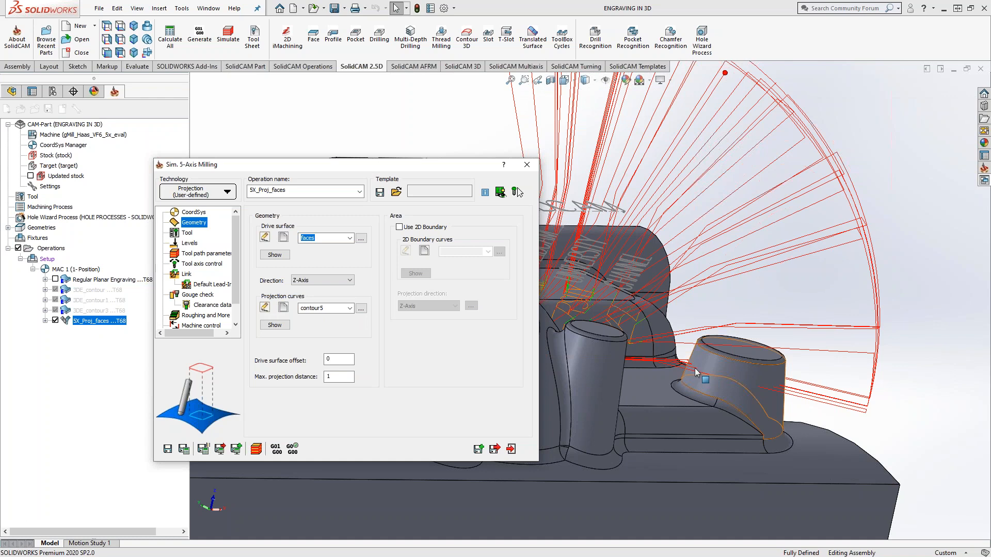
# Enable the first gouge check of the projection operation and include the holder in it
pyautogui.click(196, 296)
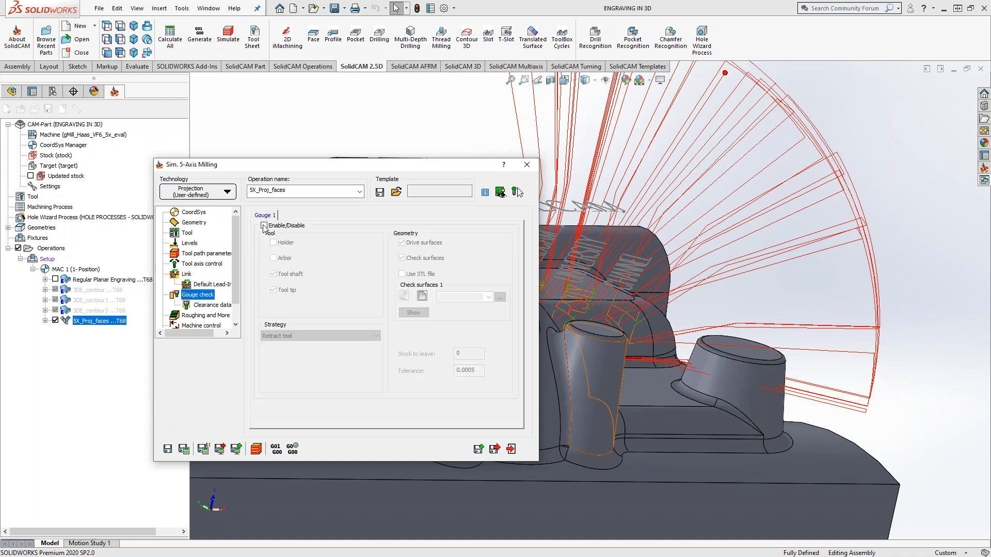
pyautogui.click(264, 226)
pyautogui.click(274, 243)
# Define the new check-surface geometry faces1 from the side, rim and top faces of the tapered boss near the word CHANNEL
pyautogui.click(421, 296)
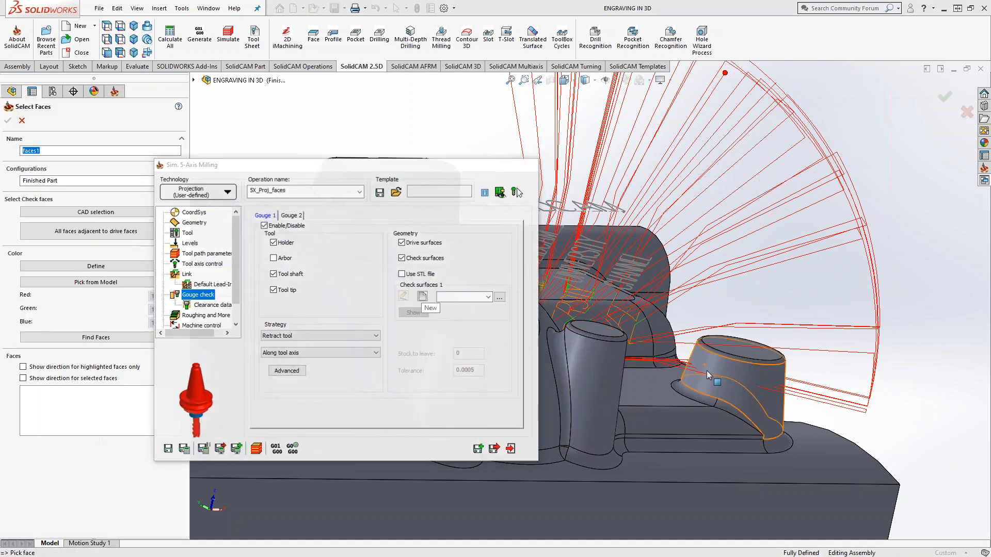
pyautogui.click(707, 375)
pyautogui.scroll(-5, 707, 375)
pyautogui.scroll(2, 703, 343)
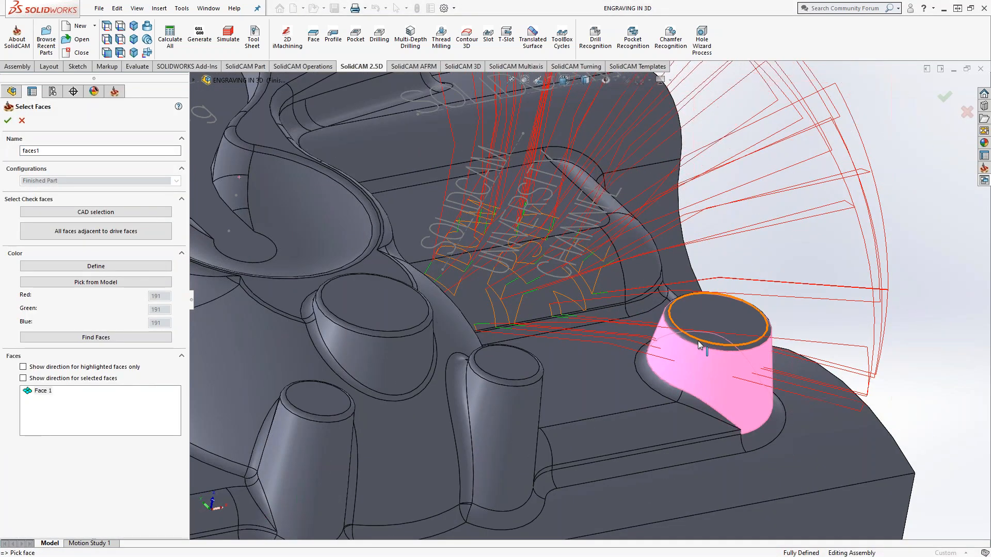
pyautogui.click(706, 331)
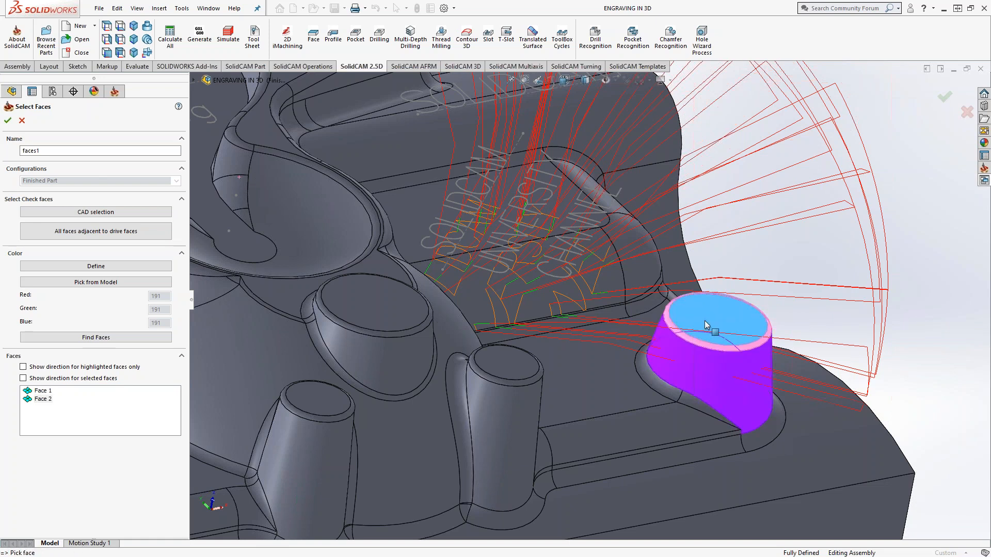
pyautogui.click(707, 328)
pyautogui.click(8, 120)
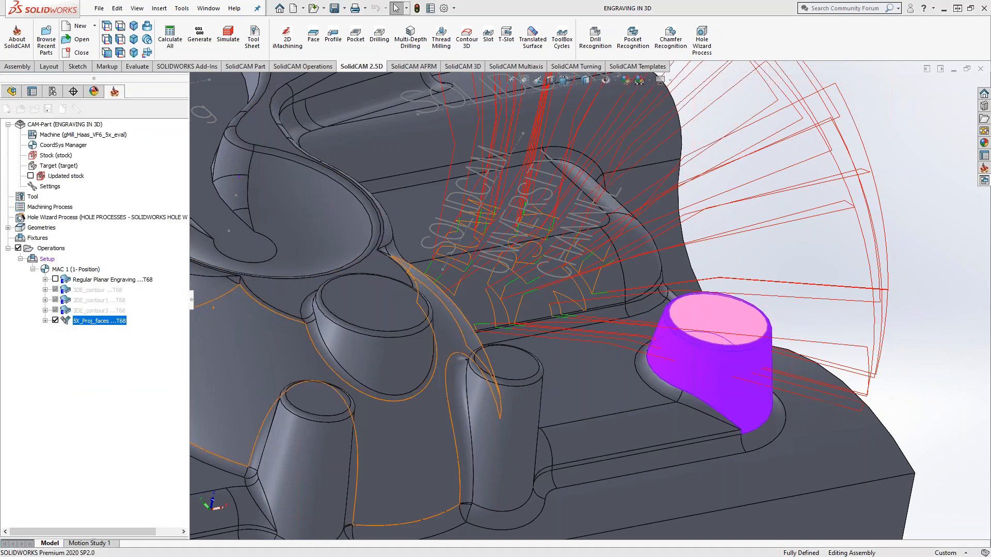
# Set the first gouge check's strategy to Tilt tool, then save and recalculate the projection engraving operation
pyautogui.click(320, 336)
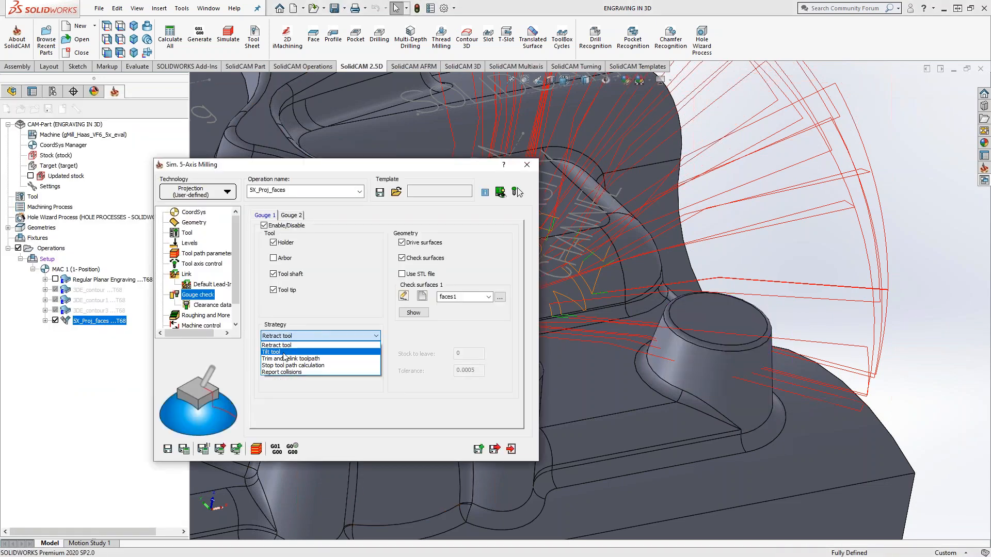
pyautogui.click(284, 353)
pyautogui.click(185, 450)
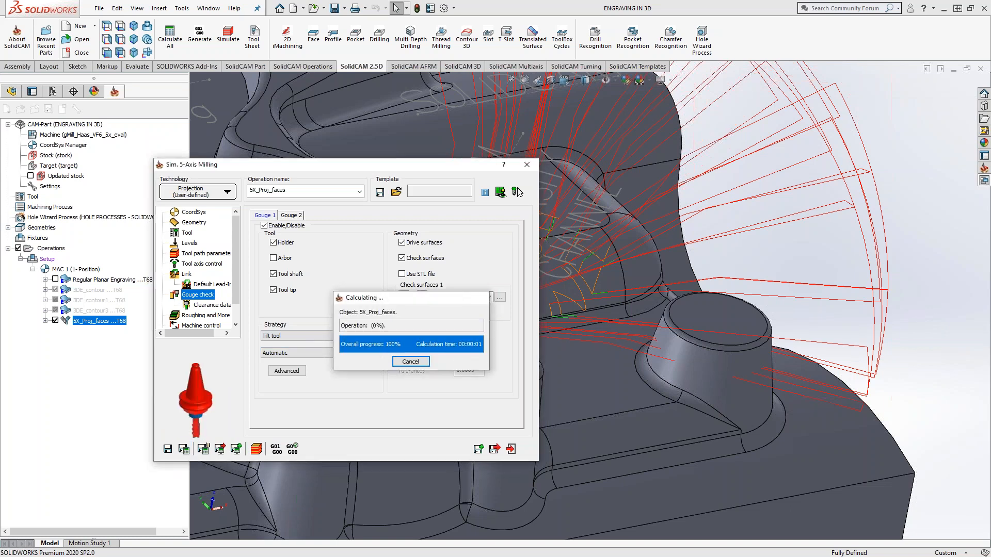
pyautogui.moveTo(618, 365); pyautogui.dragTo(645, 309, button='middle')
pyautogui.scroll(4, 651, 372)
pyautogui.moveTo(691, 426); pyautogui.dragTo(668, 432, button='middle')
# Examine the tool axis direction options available in the projection operation's tool axis control settings
pyautogui.click(202, 263)
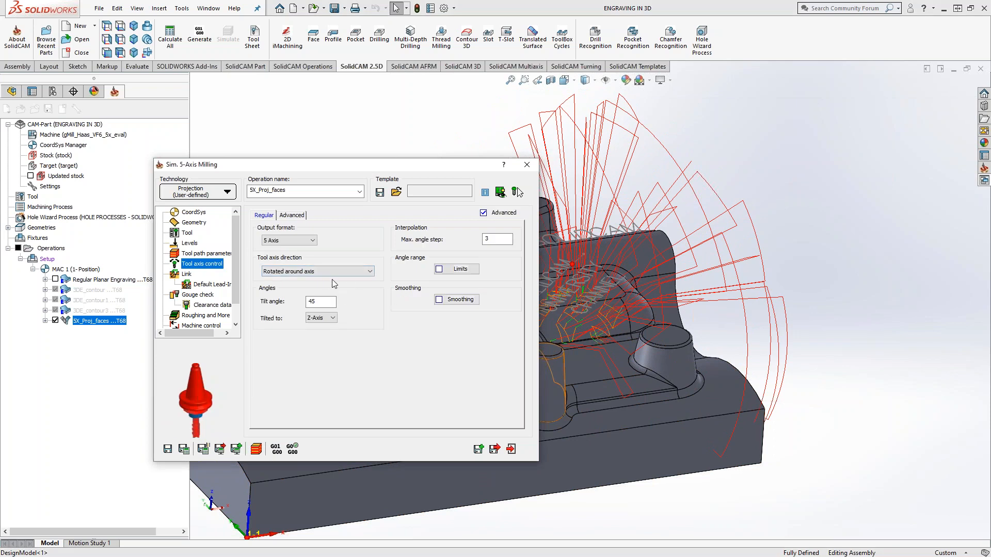
pyautogui.click(344, 272)
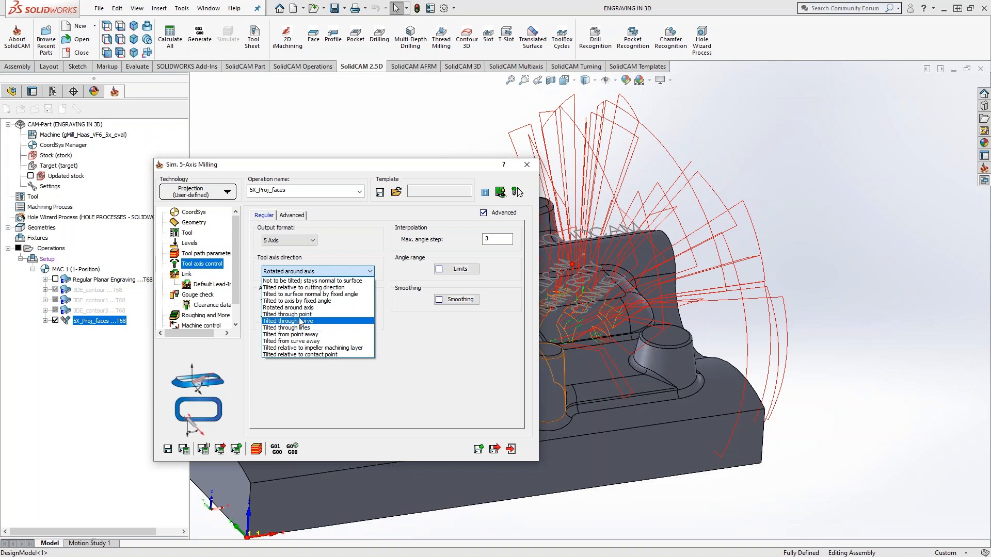
pyautogui.click(313, 168)
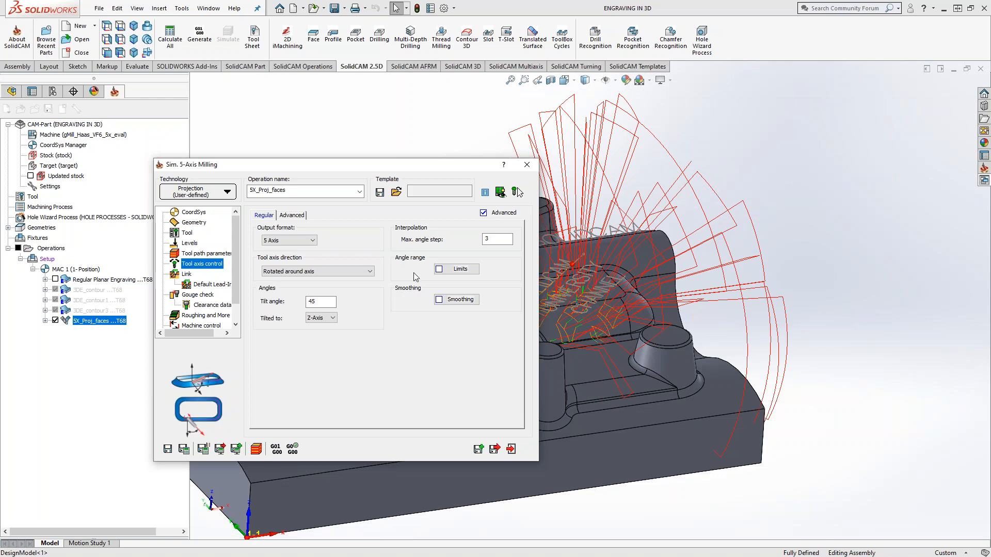
pyautogui.click(333, 272)
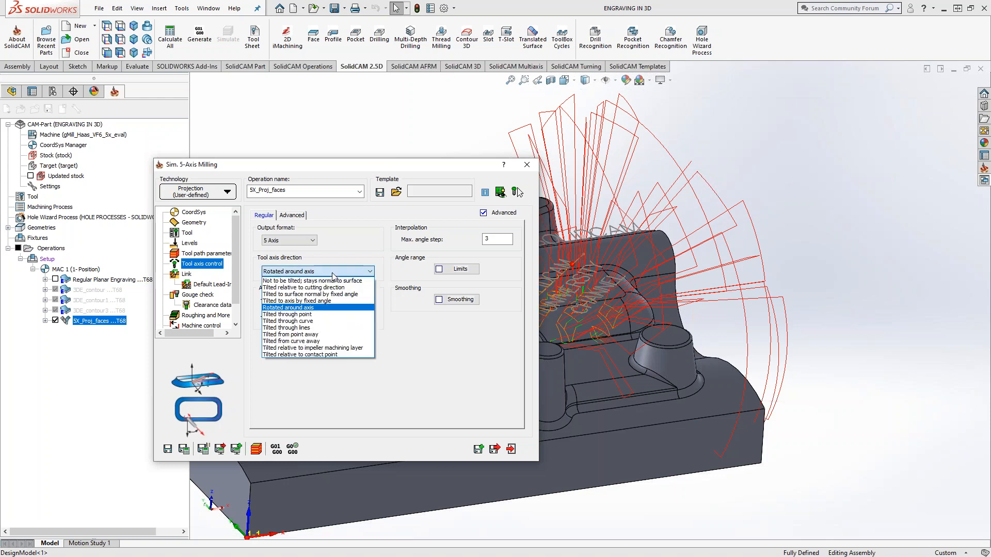